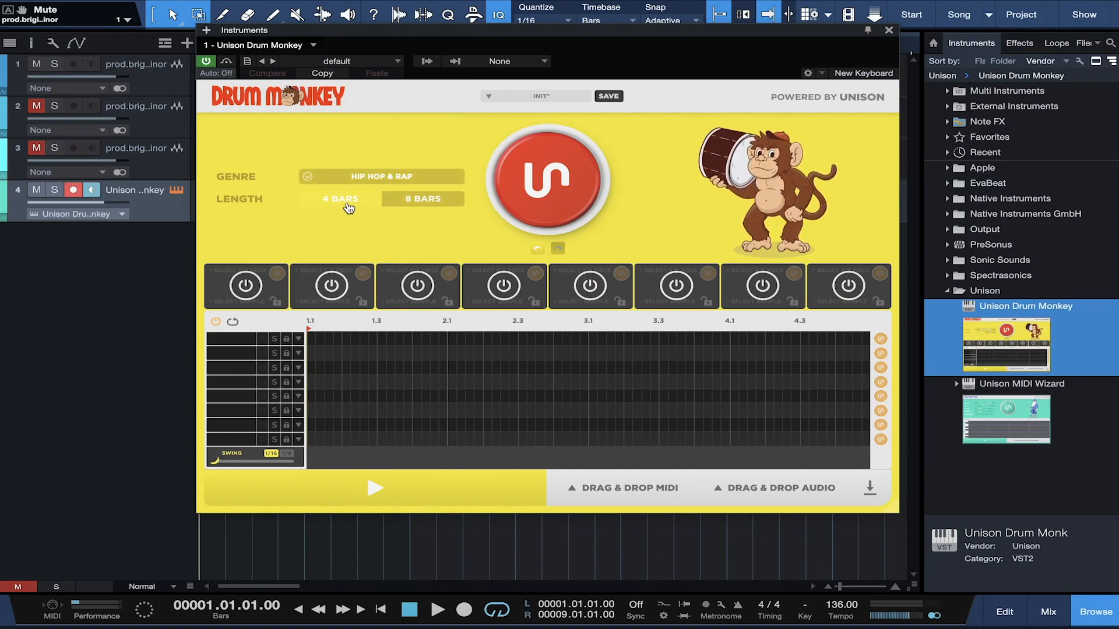
Step: Generate a fresh 8-bar Hip Hop & Rap groove with the big red Unison button
click(546, 201)
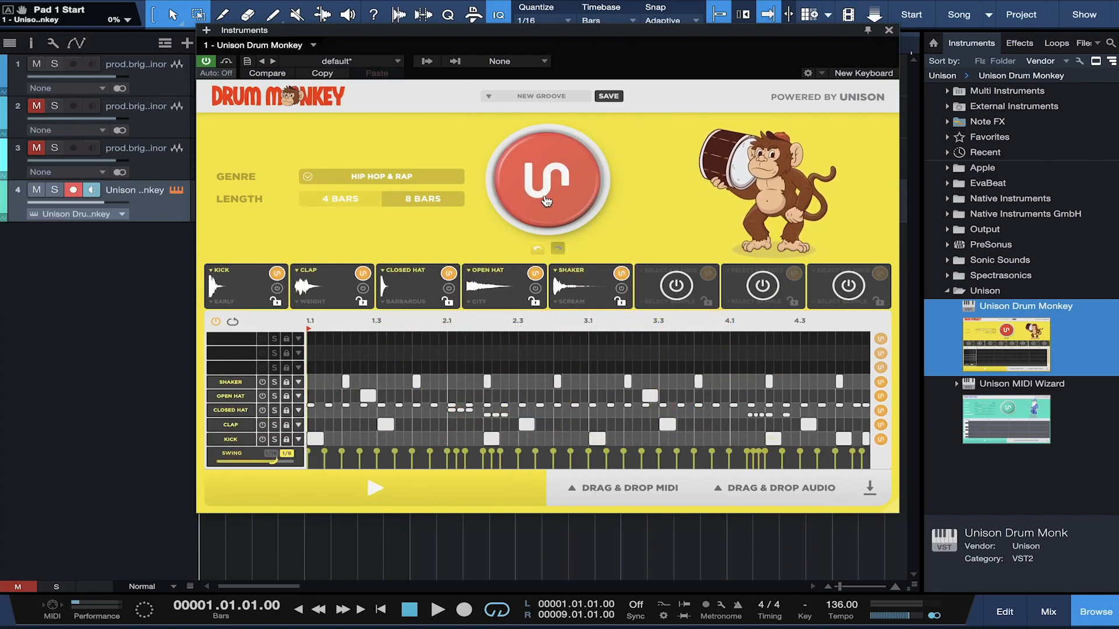
Step: Audition the groove, then regenerate it as a kick, clap, closed hat and perc groove and audition again
key(space)
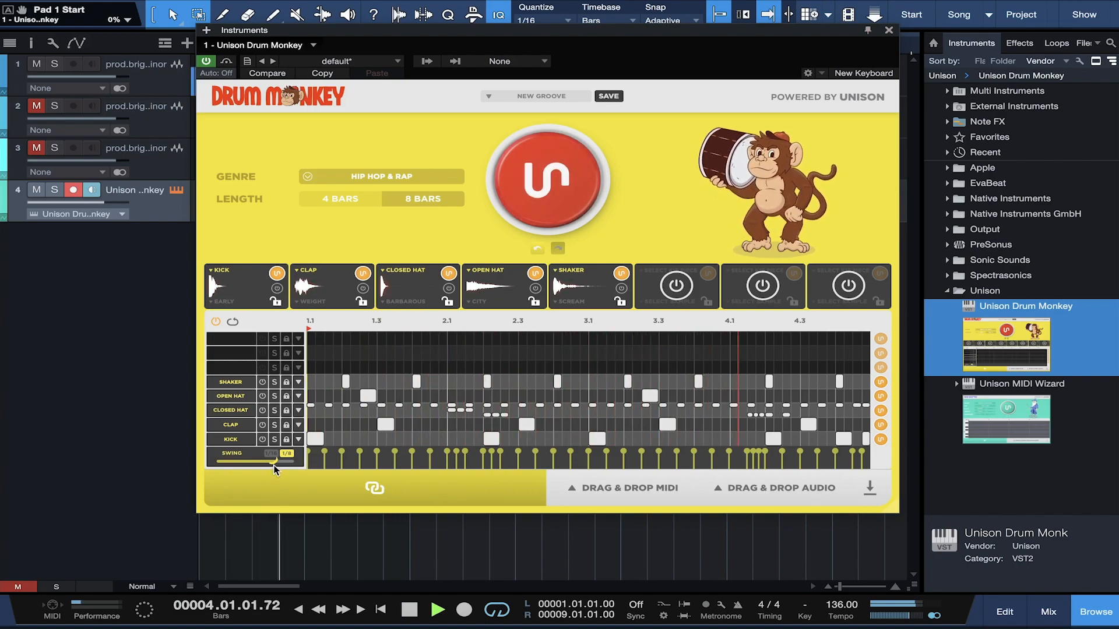
key(space)
click(555, 163)
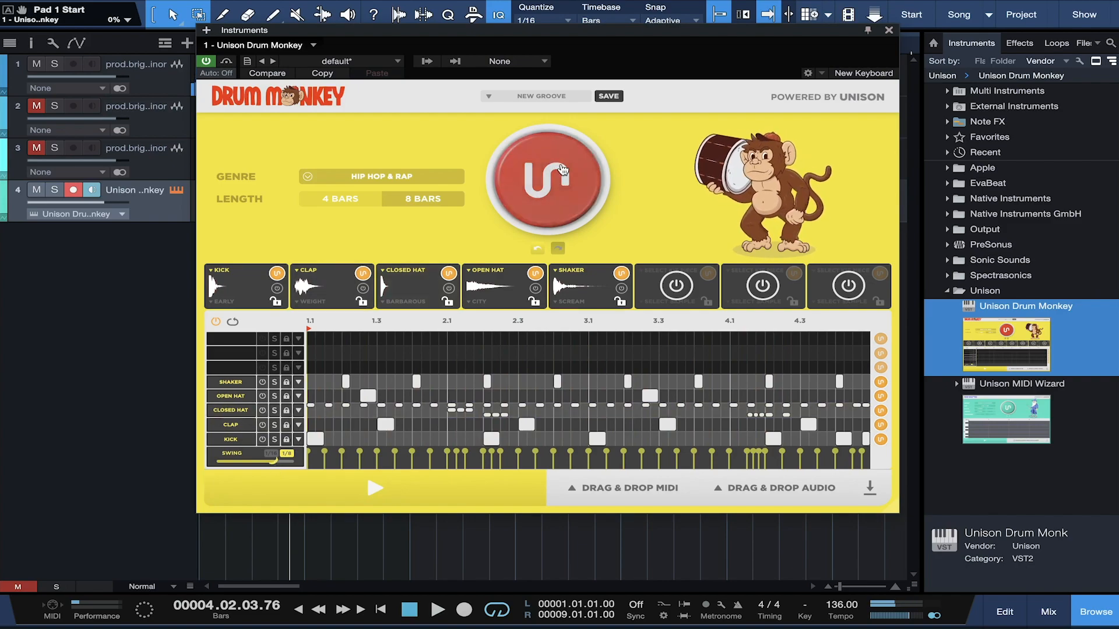
key(space)
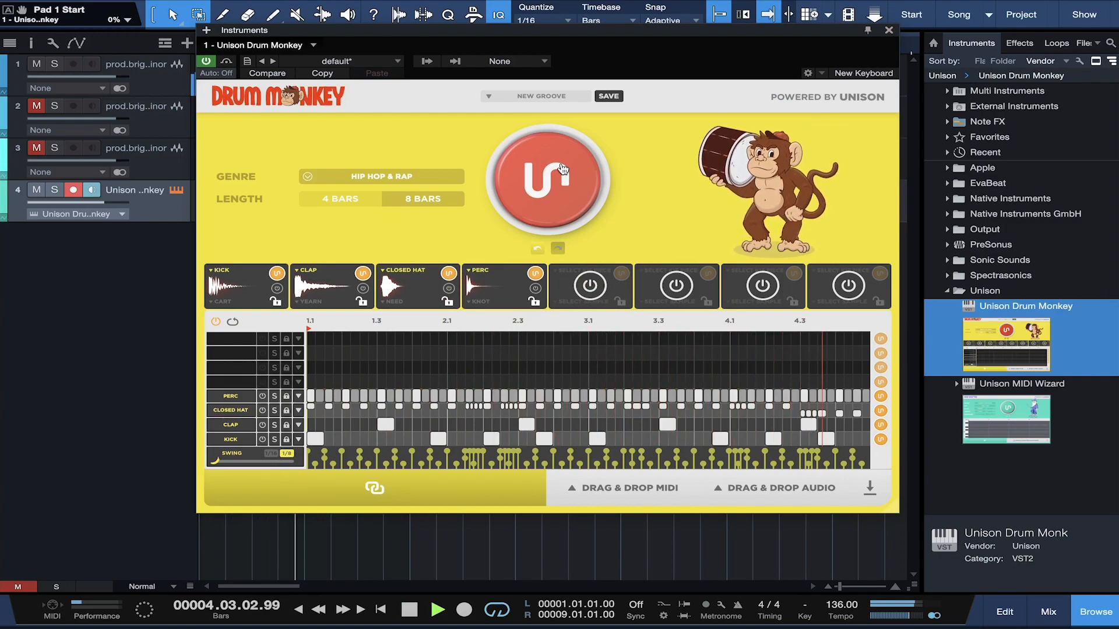
key(space)
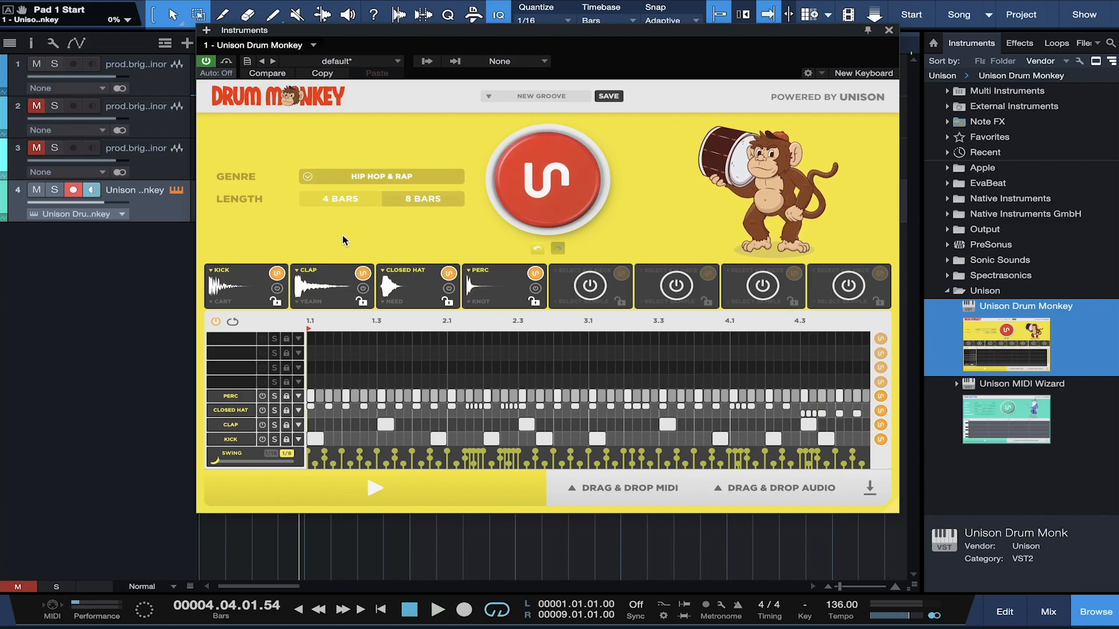
Step: Open the kick's sample browser and filter it to the Hip Hop & Rap genre
click(239, 281)
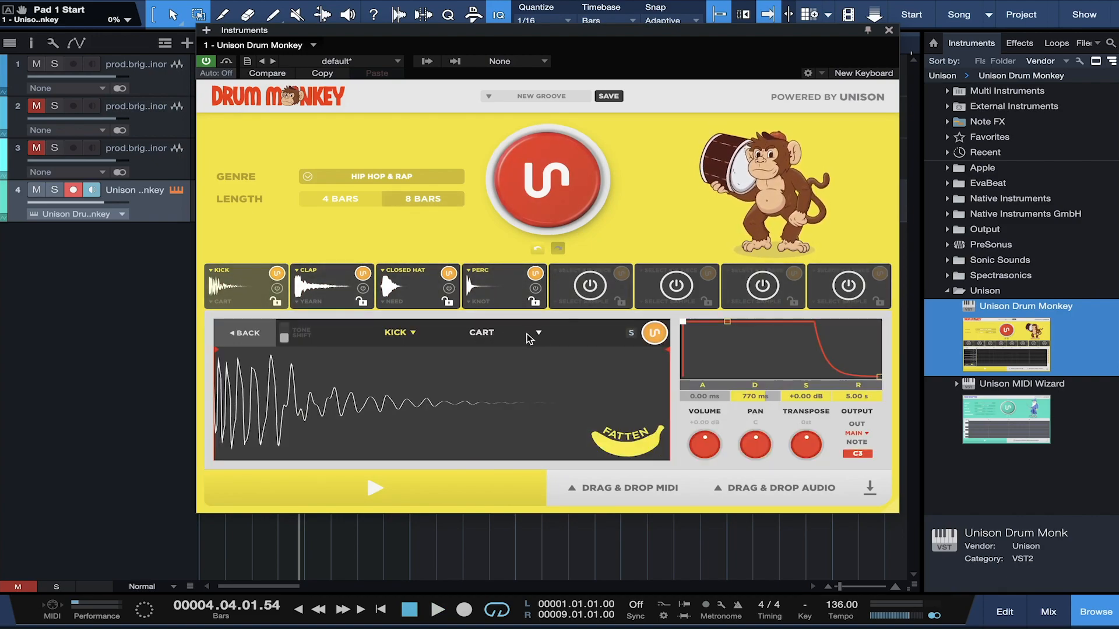
click(536, 333)
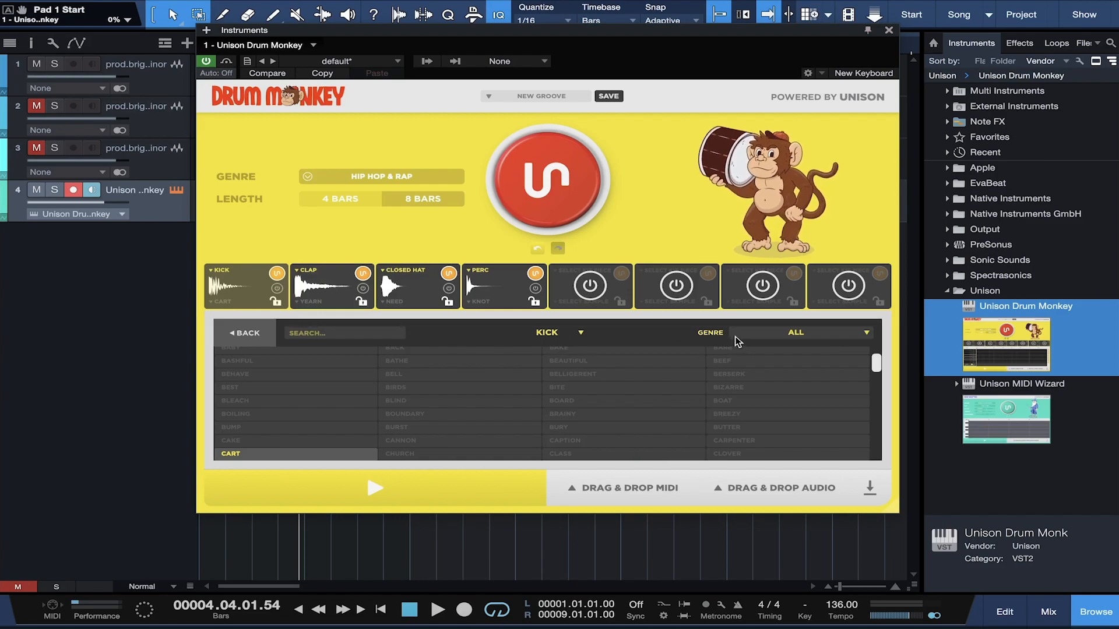
click(755, 333)
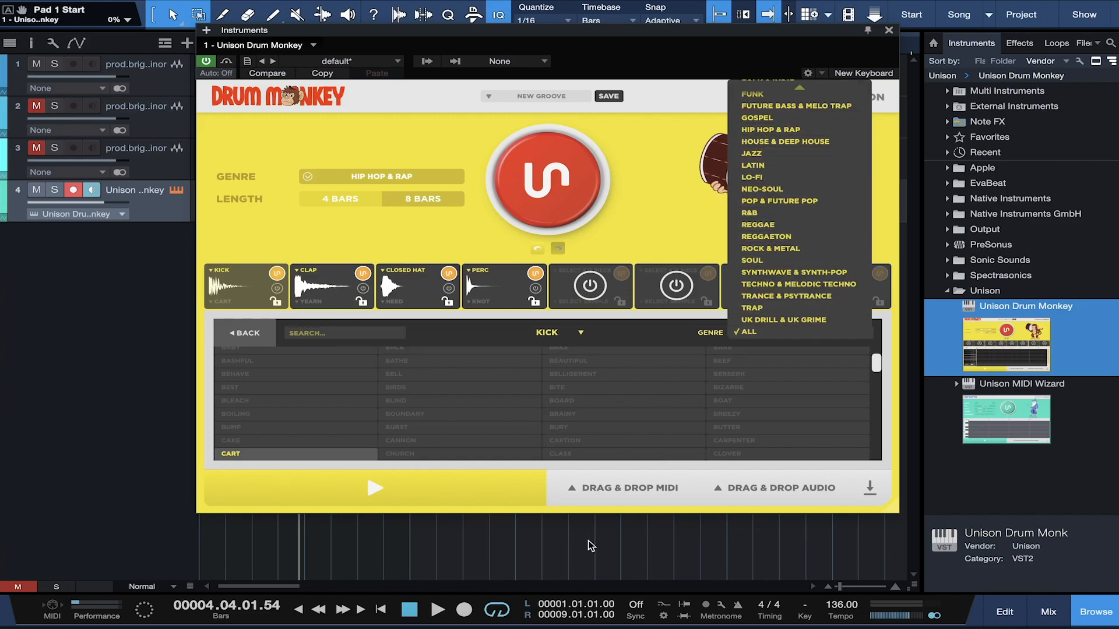
click(481, 399)
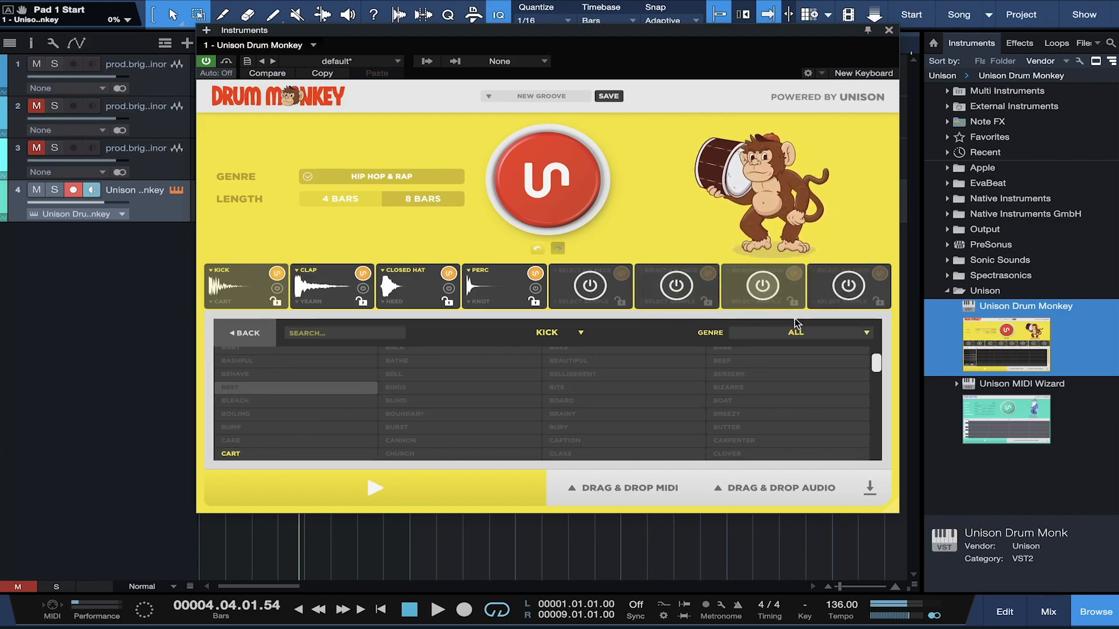
click(782, 331)
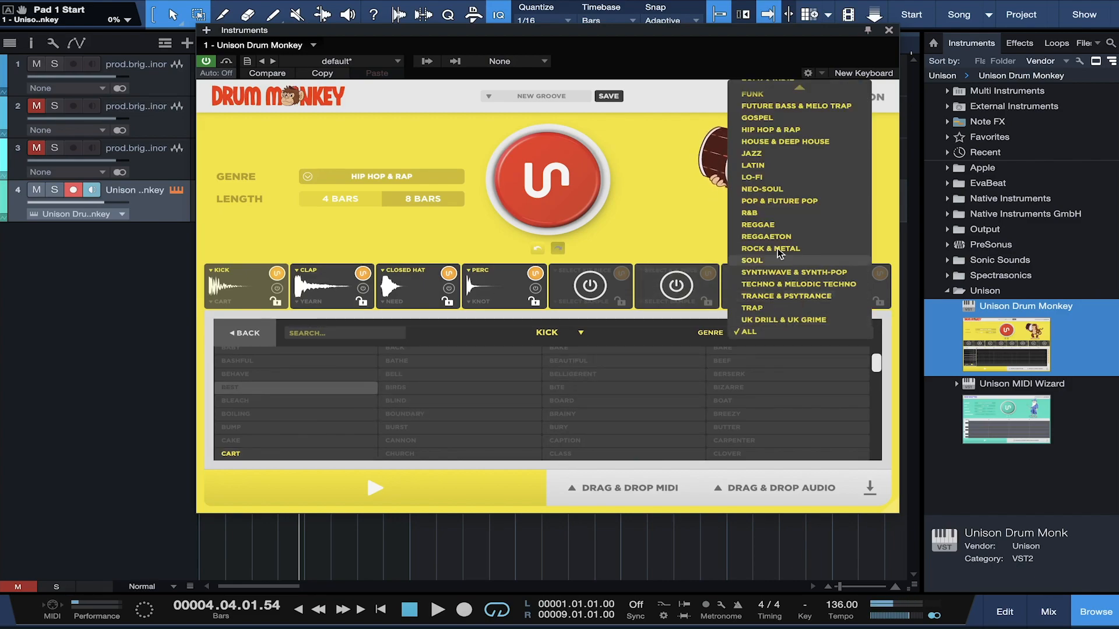
click(768, 129)
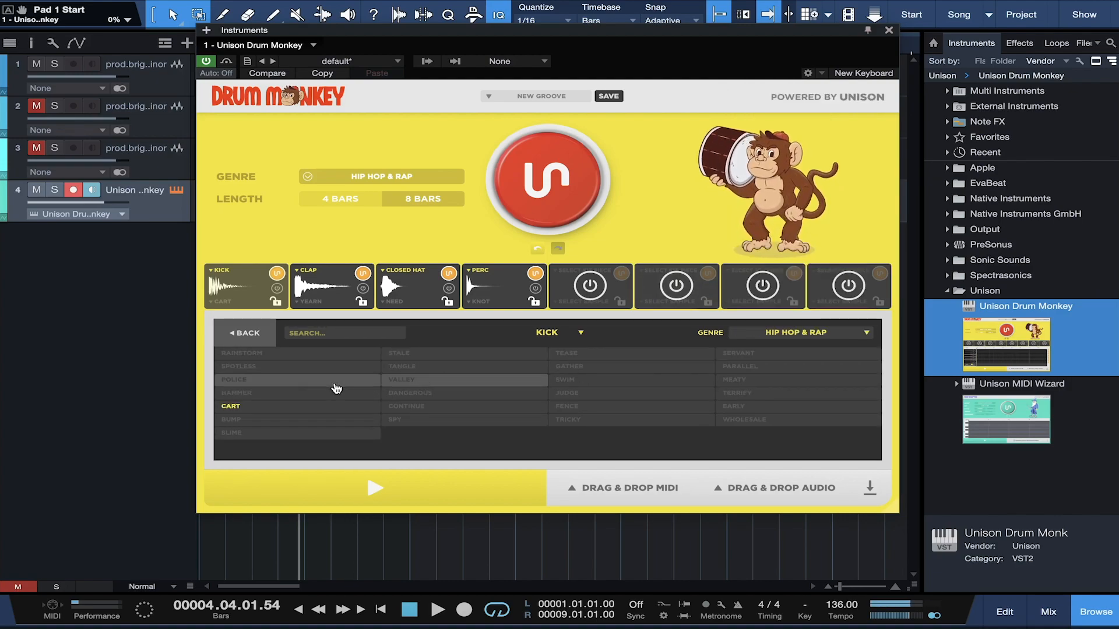
Step: Audition POLICE, SPOTLESS, STALE and VALLEY kicks, settle on JUDGE, and return to the grid
click(240, 386)
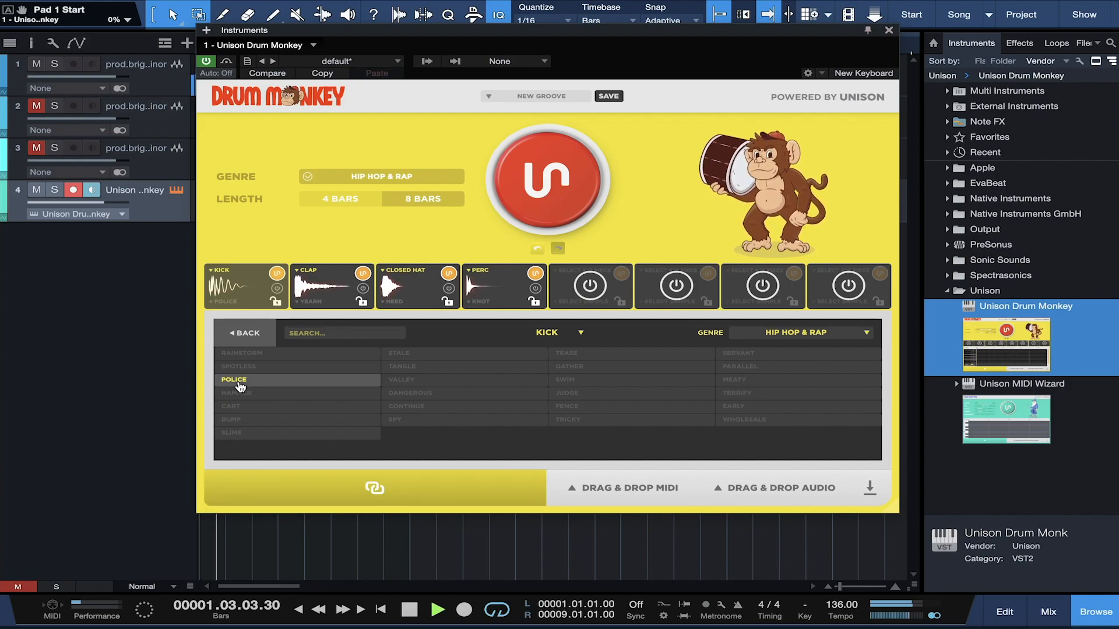
click(245, 368)
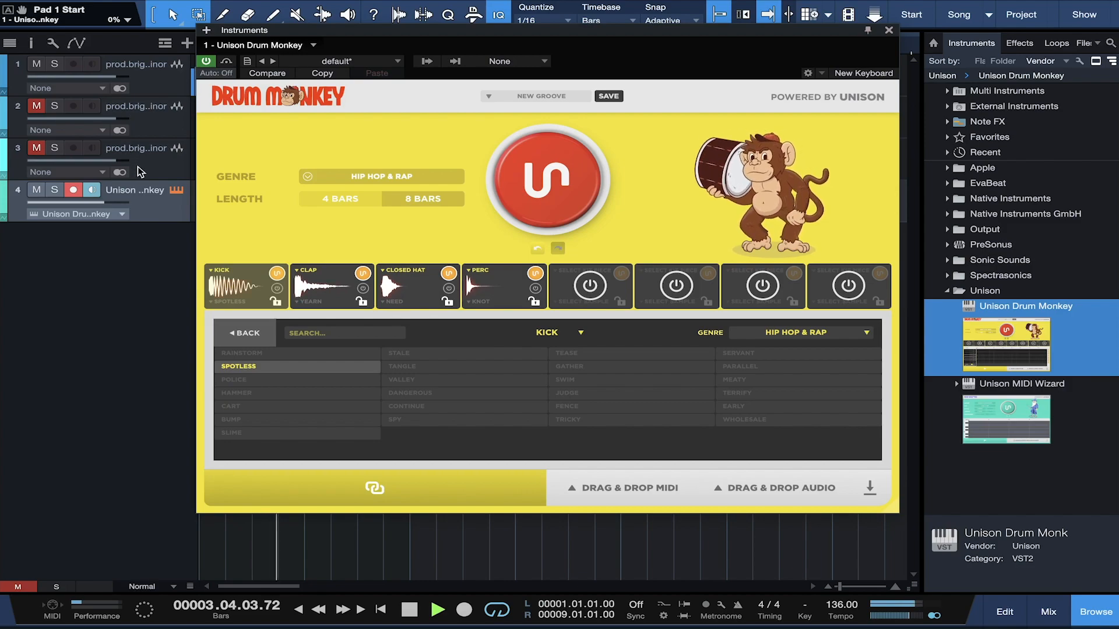
drag(107, 77, 100, 77)
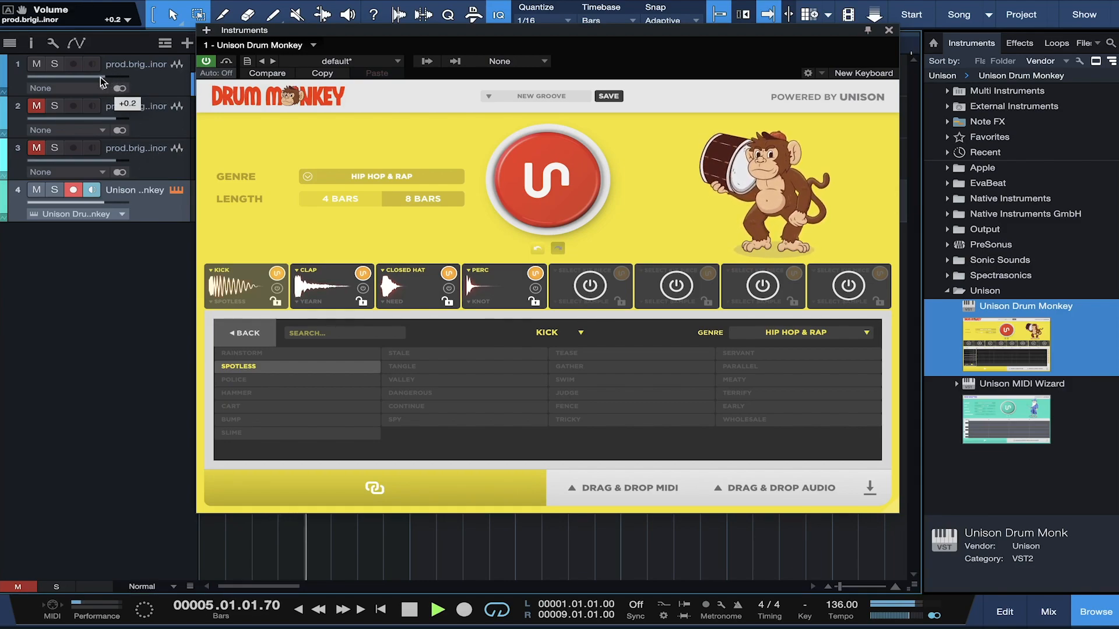
click(408, 354)
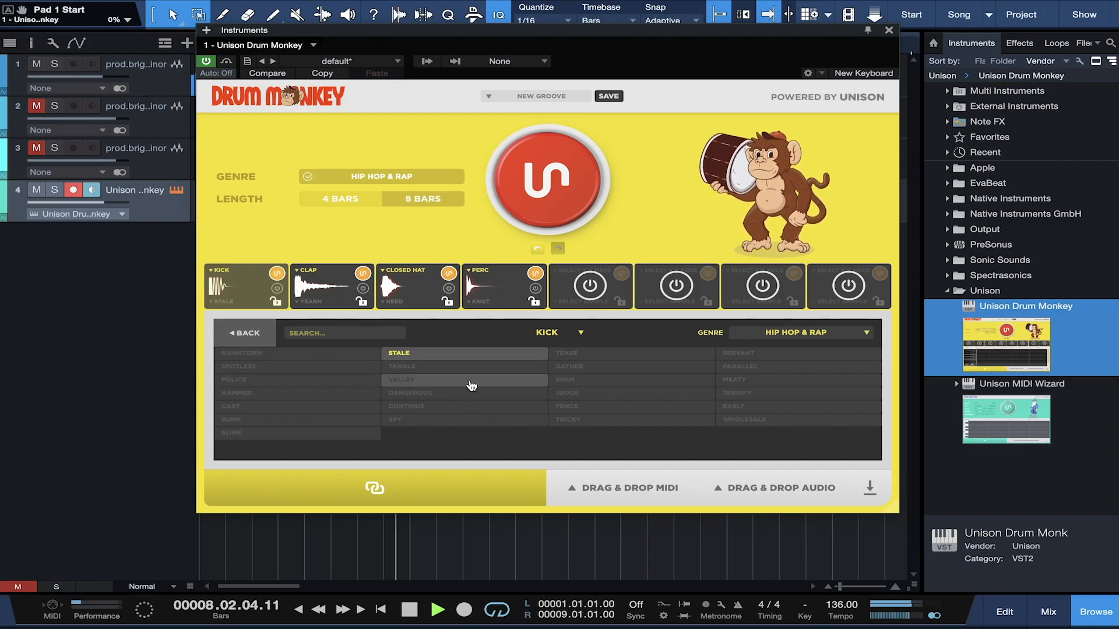
click(446, 385)
click(589, 396)
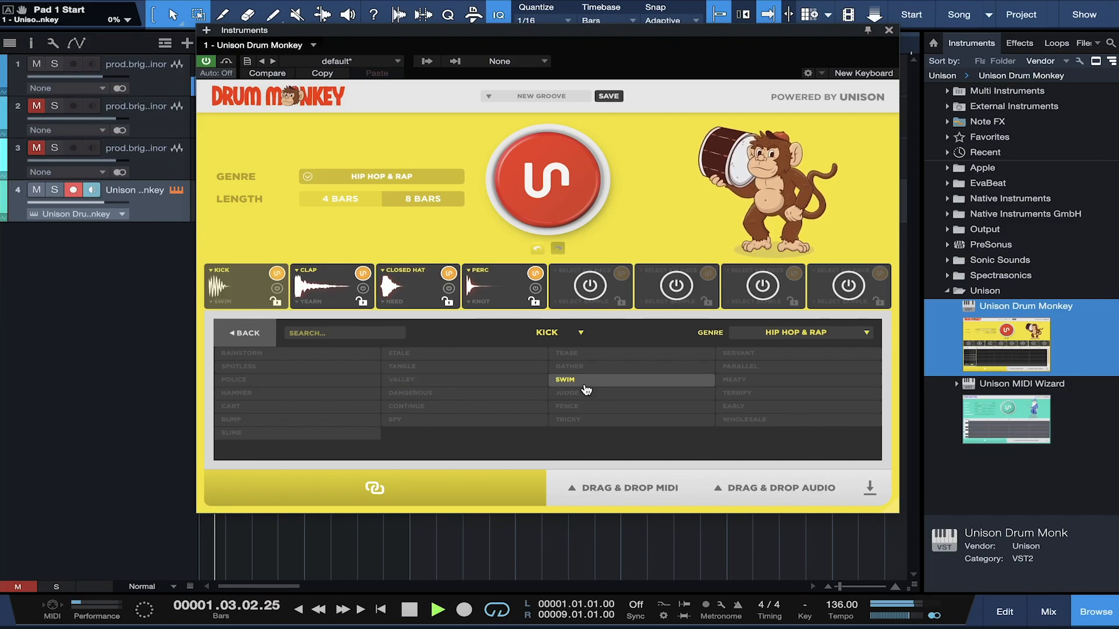
click(244, 333)
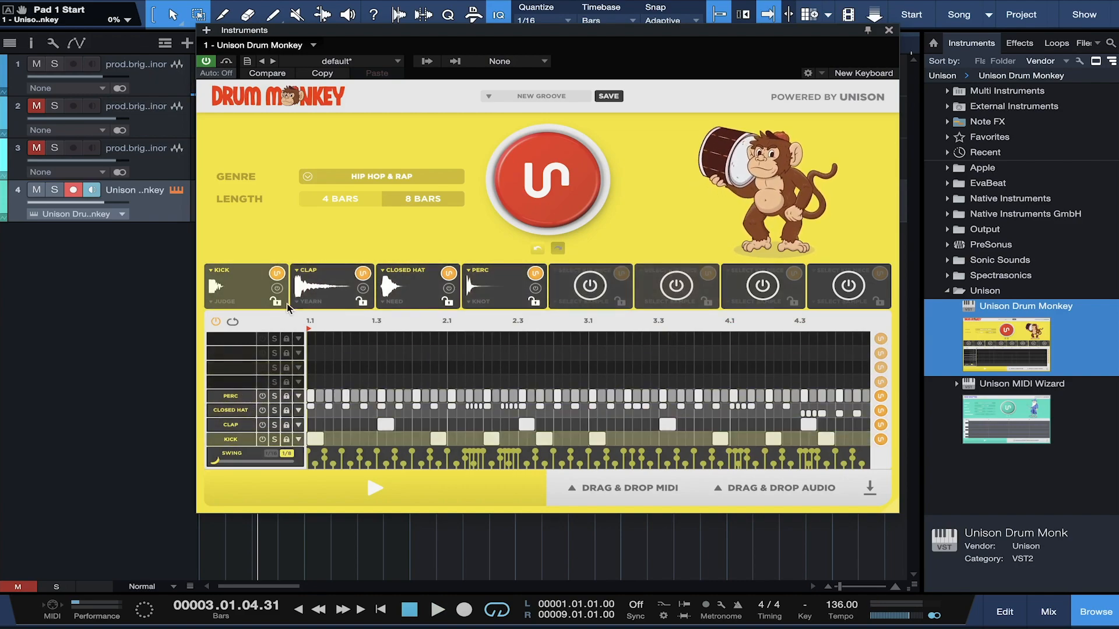
Step: Load the Hip Hop & Rap snap OLD into the clap pad and play the groove
click(311, 288)
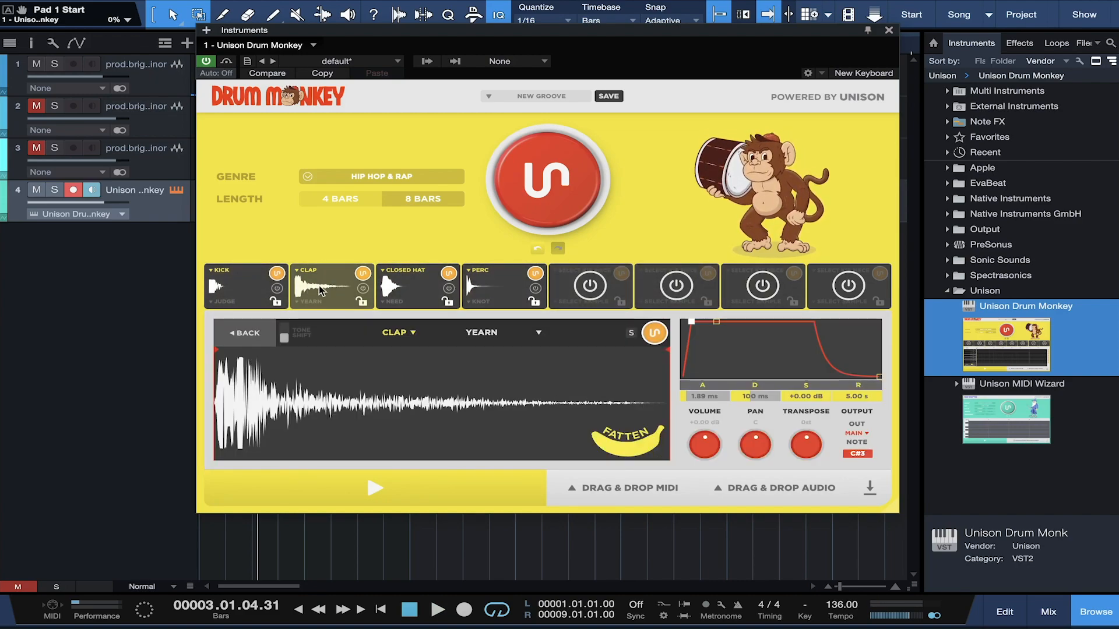
click(497, 334)
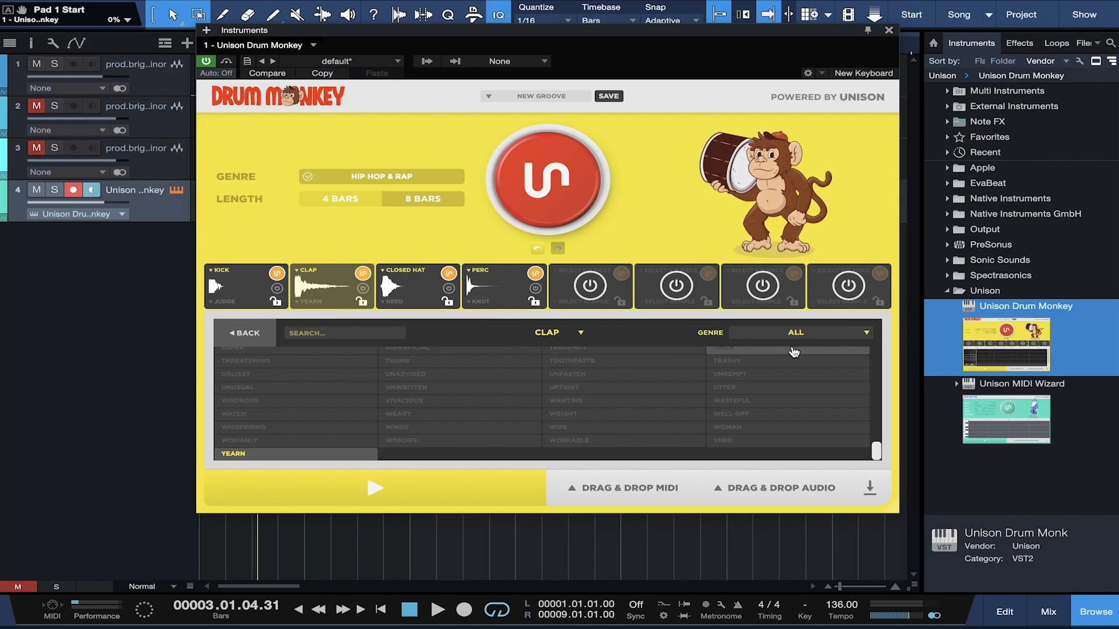
click(572, 335)
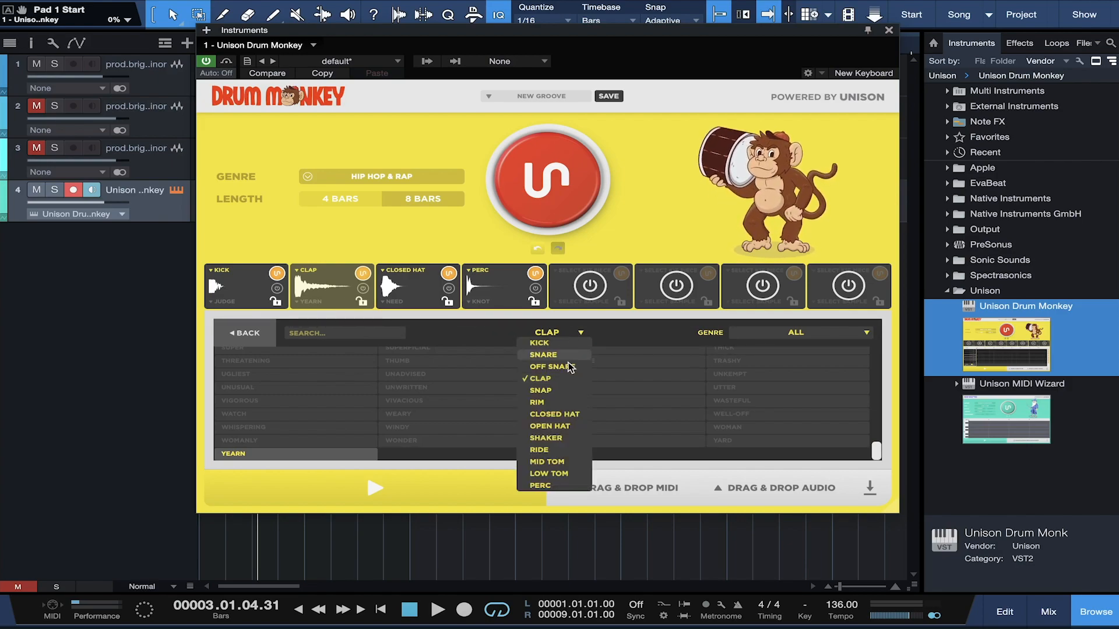
click(552, 391)
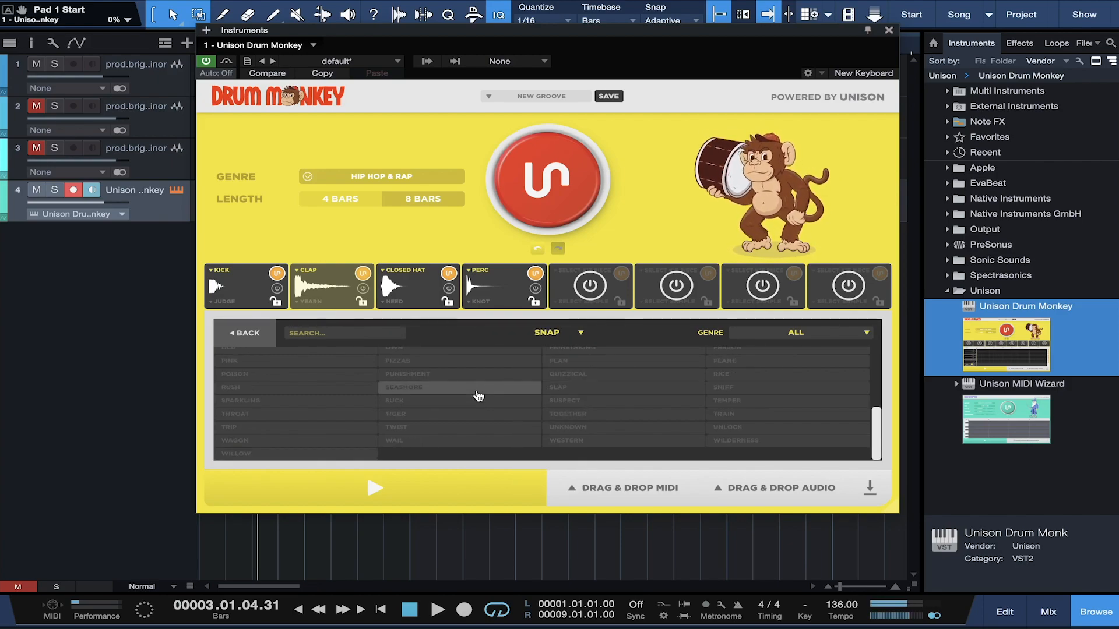
click(819, 344)
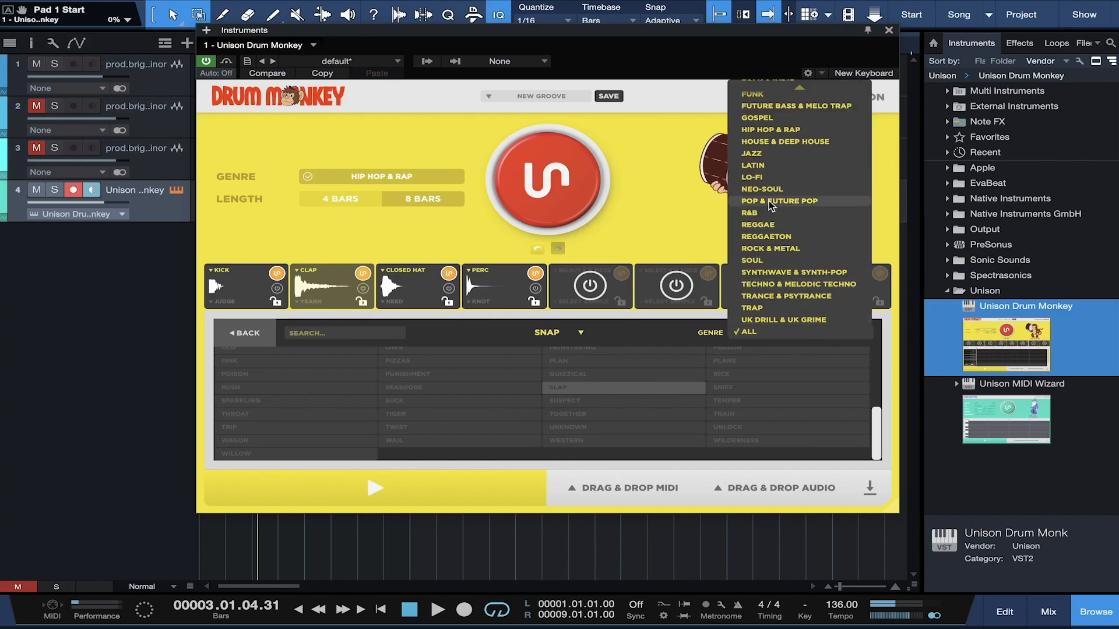
click(771, 130)
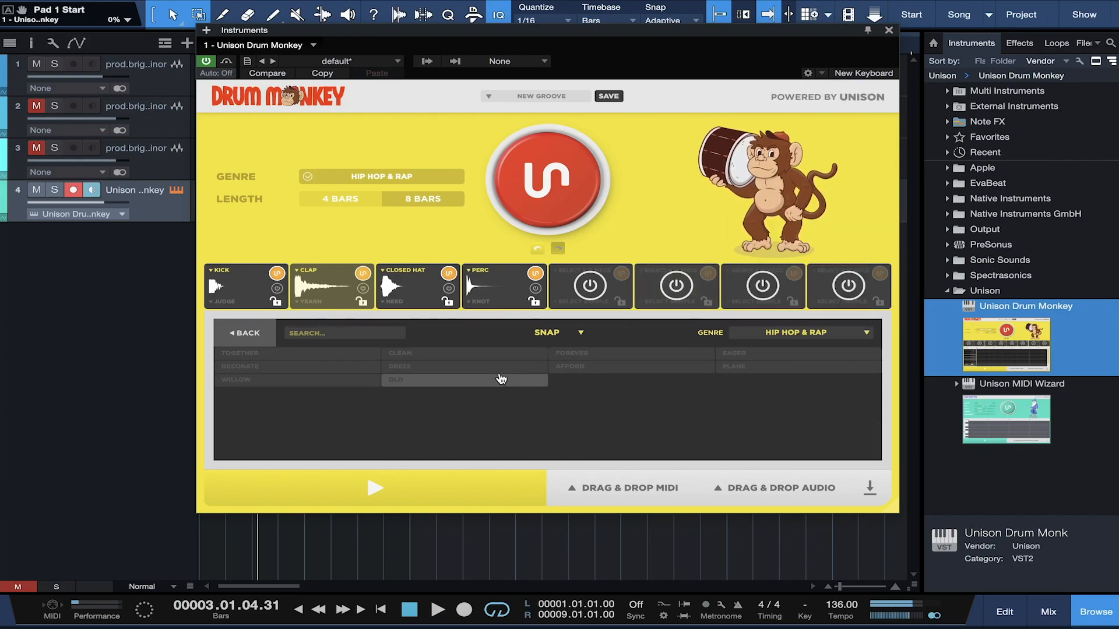
click(450, 383)
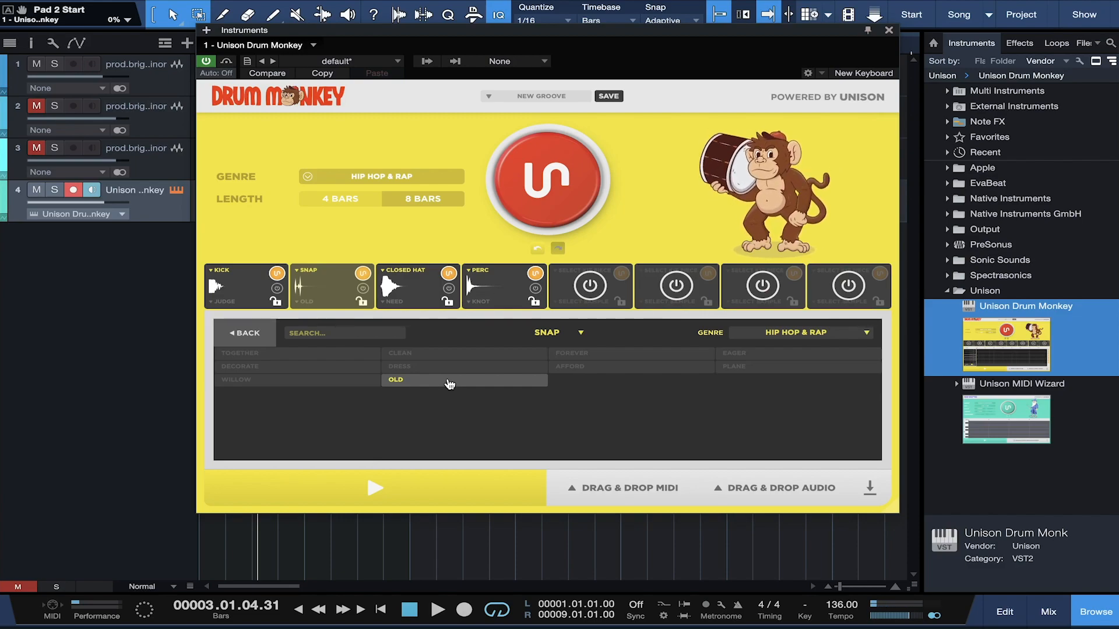
key(space)
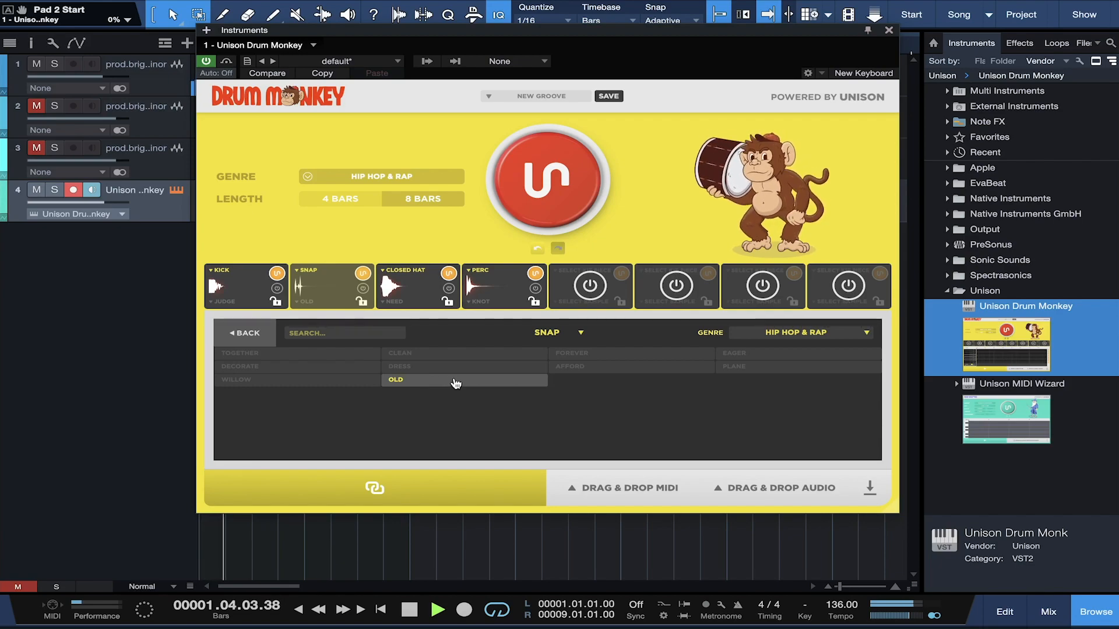
Step: Switch pad 2 back to the clap category with HIDEOUS and return to the grid
click(581, 333)
click(542, 379)
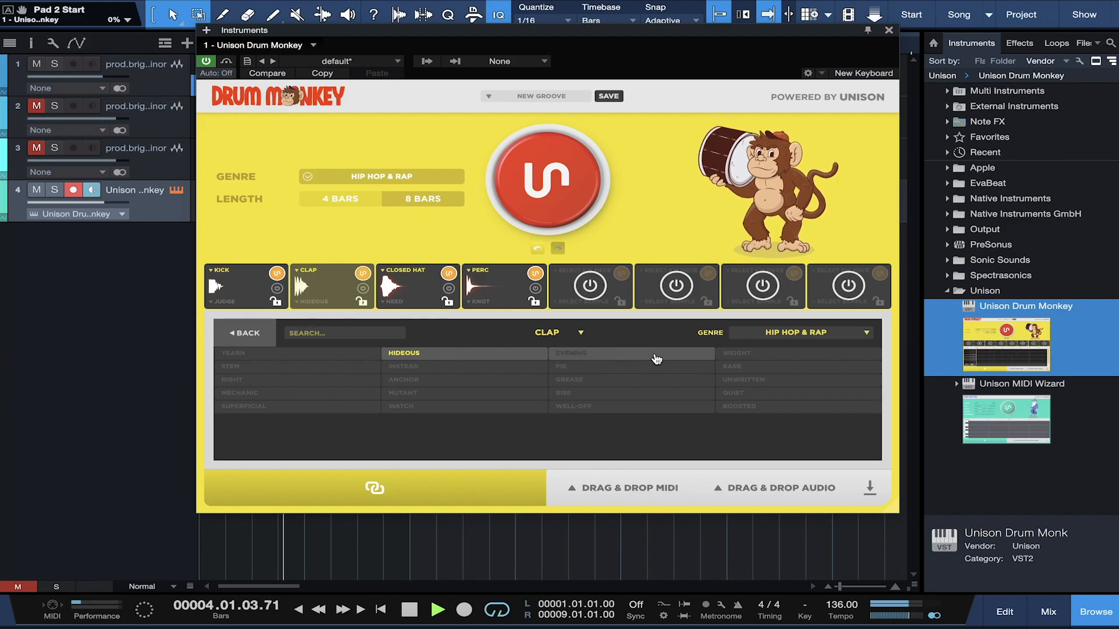
click(432, 291)
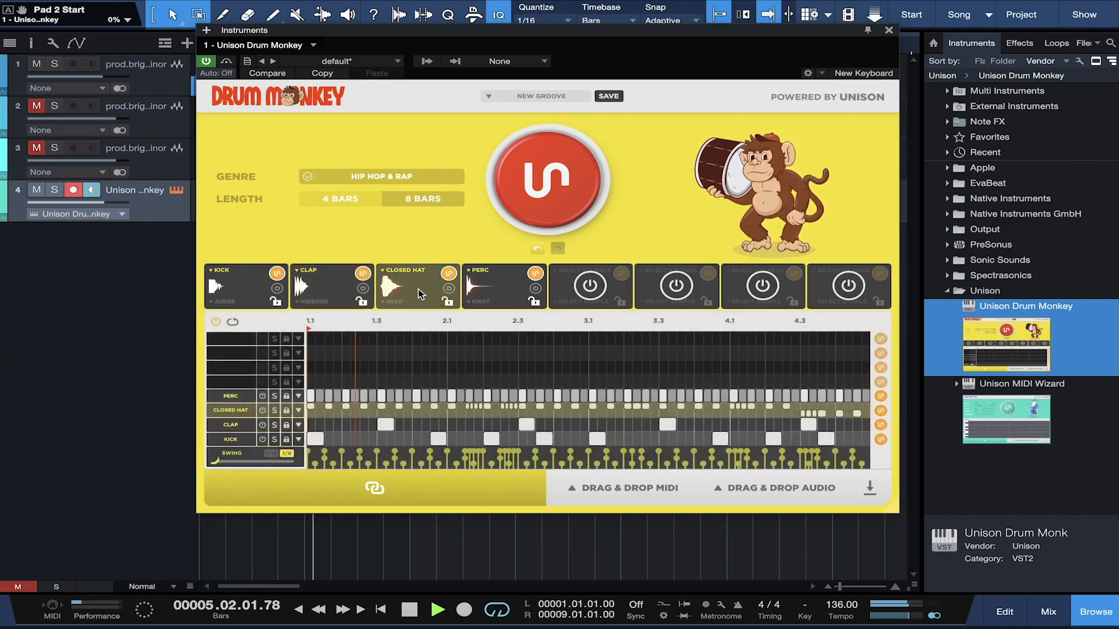
Step: Replace the closed hat sample NEED with the R&B sample RETURN and audition it
key(space)
click(418, 288)
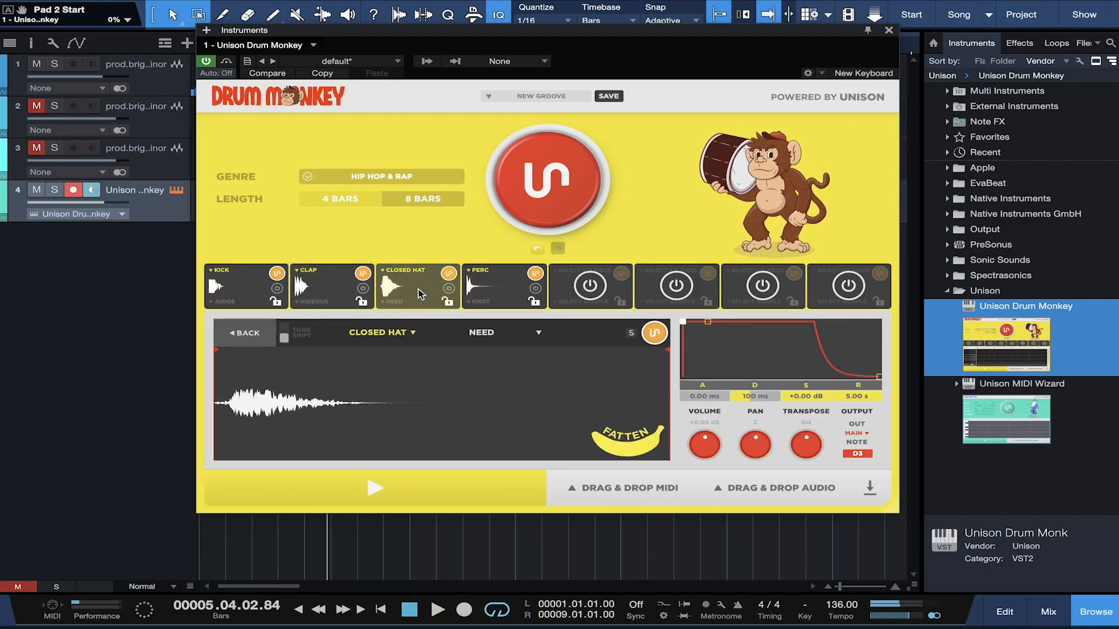
click(541, 335)
click(788, 332)
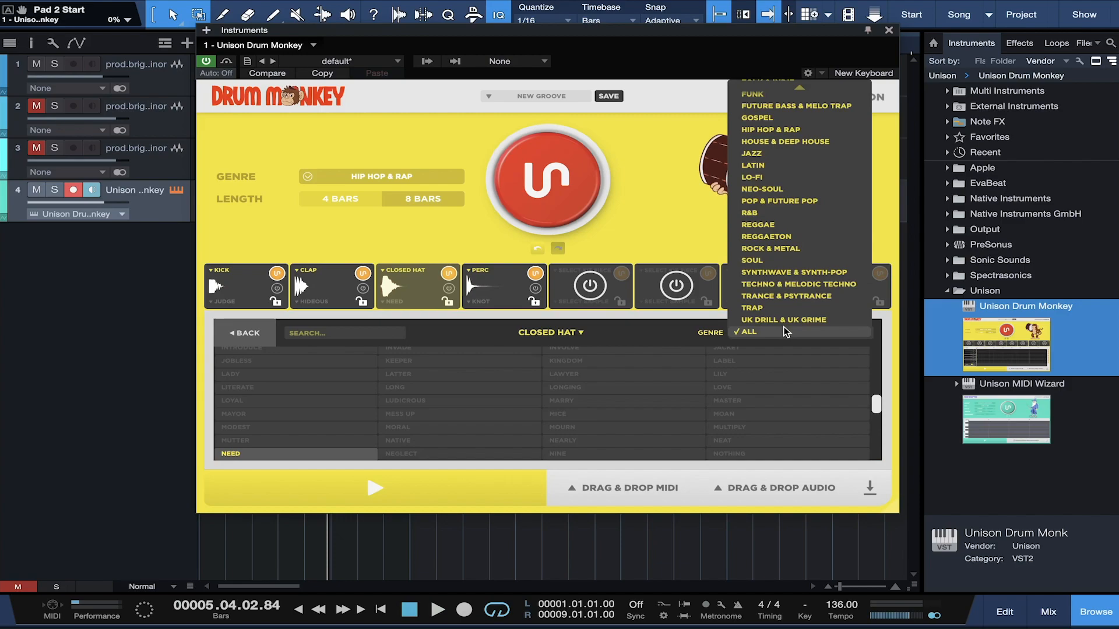
click(752, 215)
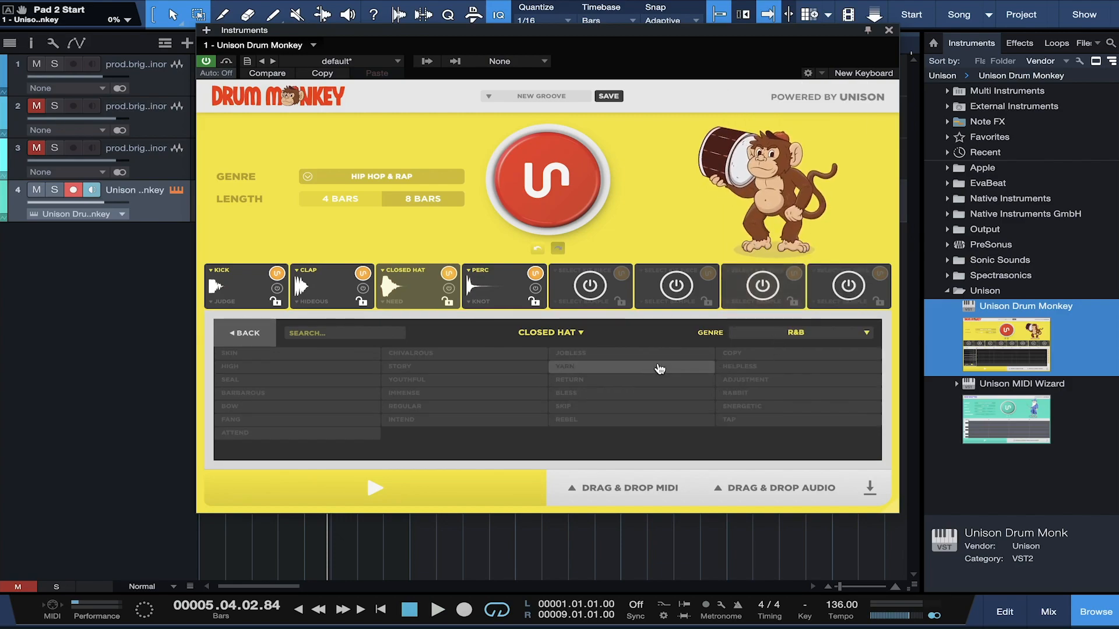
click(643, 384)
key(space)
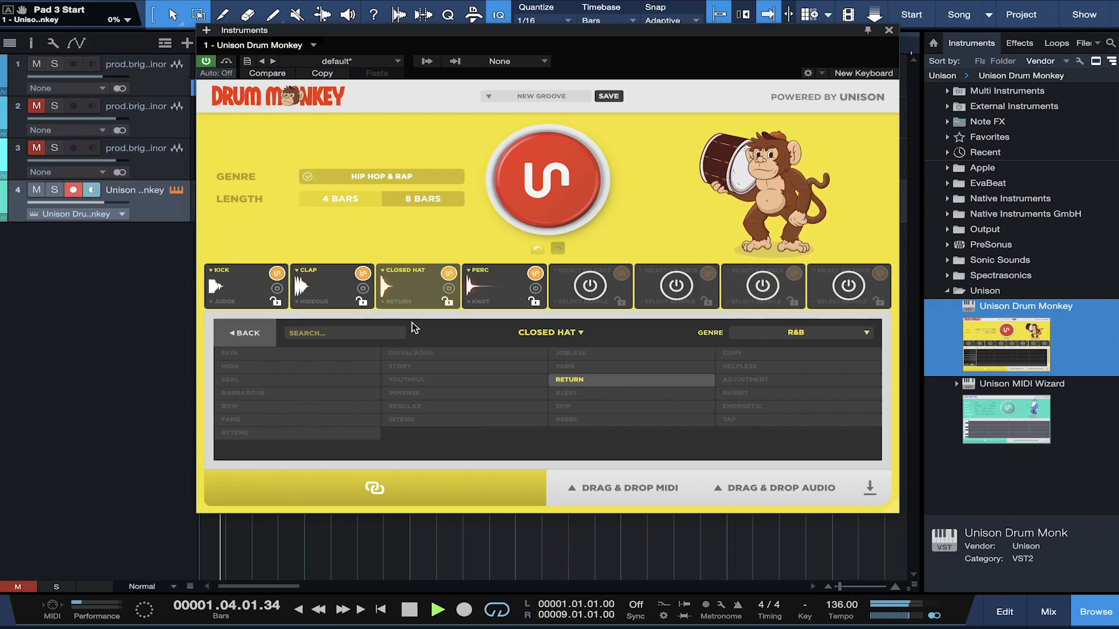
key(space)
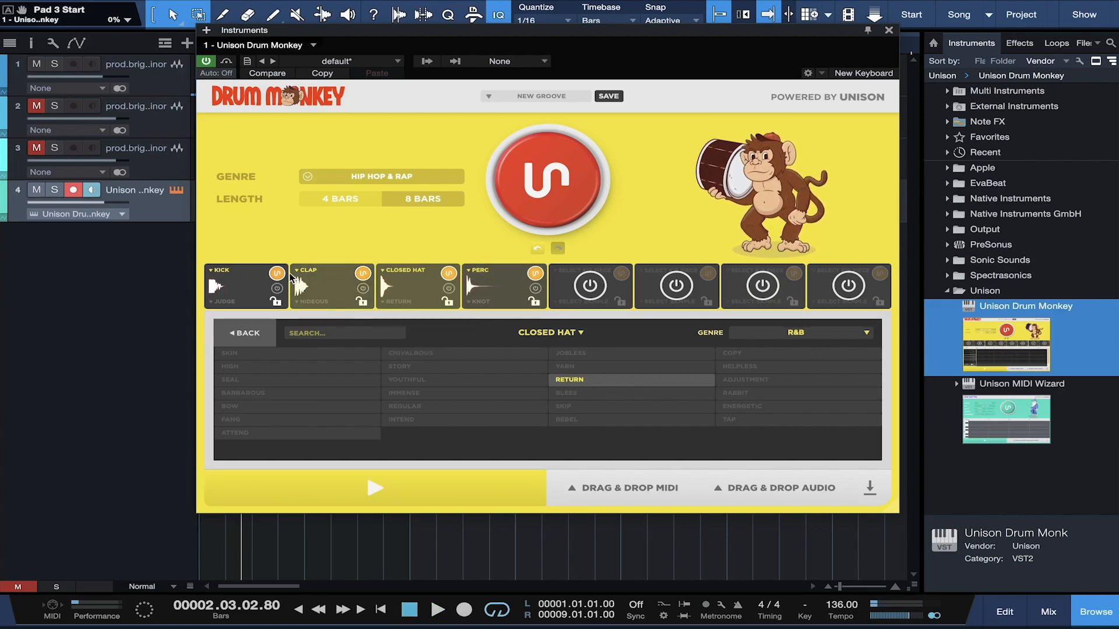
click(250, 339)
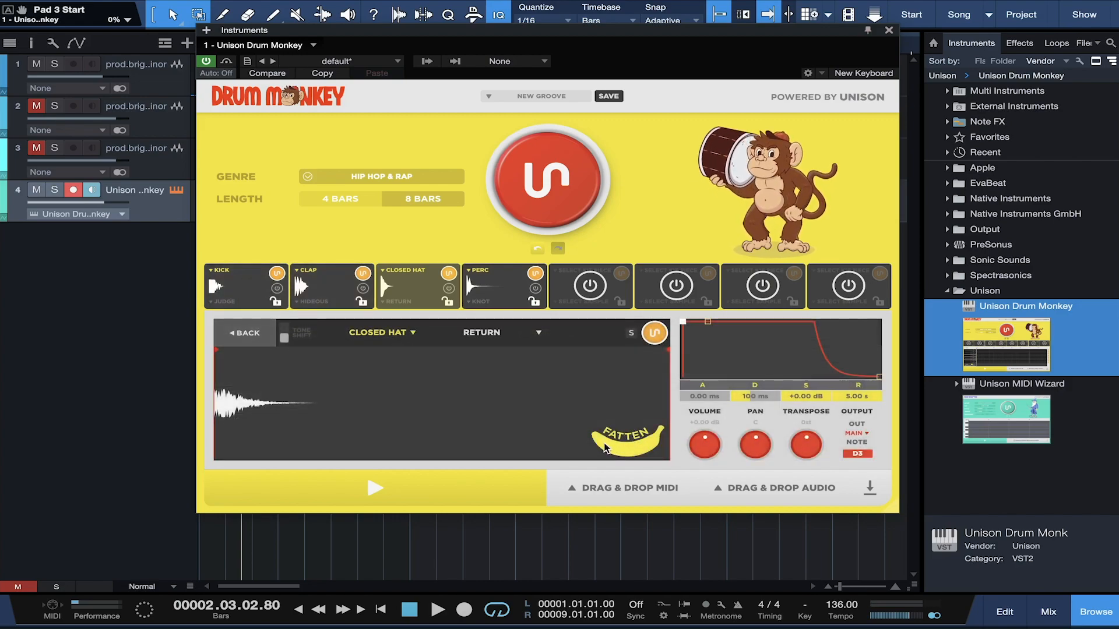
click(355, 295)
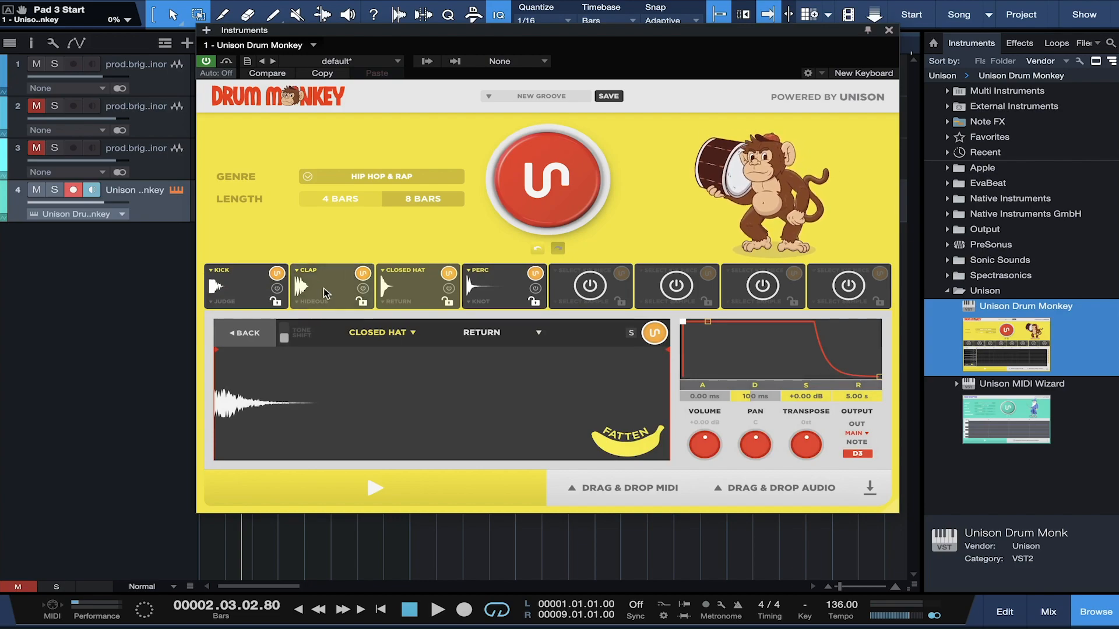
Step: Fatten the closed hat sound while listening to the groove
click(411, 284)
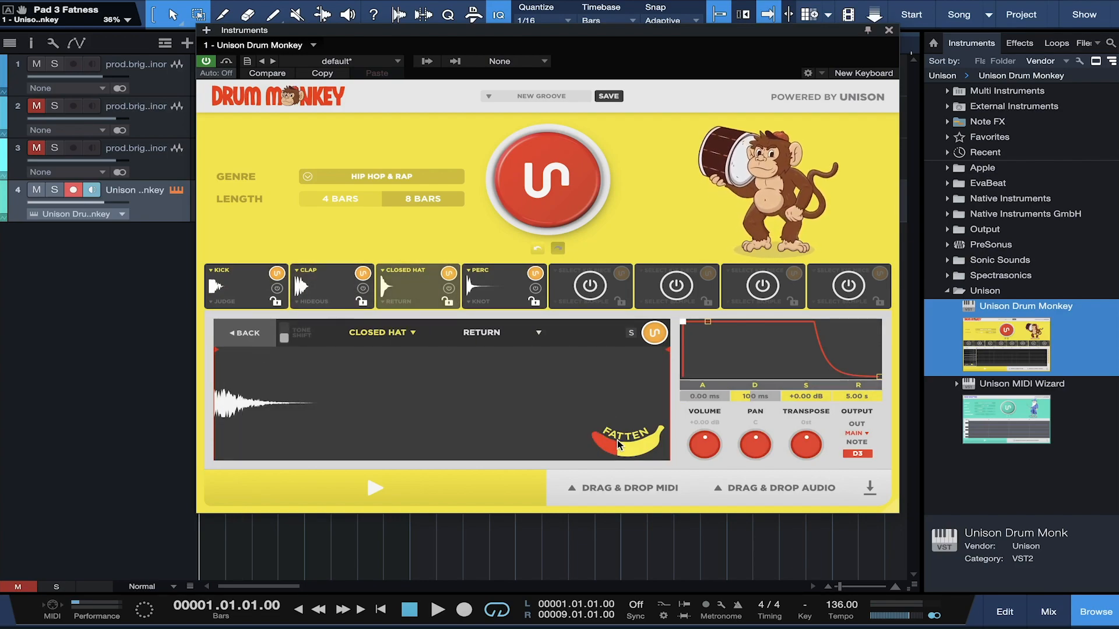
key(space)
mouse_move(618, 439)
mouse_down()
mouse_move(651, 442)
mouse_move(592, 446)
mouse_move(622, 455)
mouse_up()
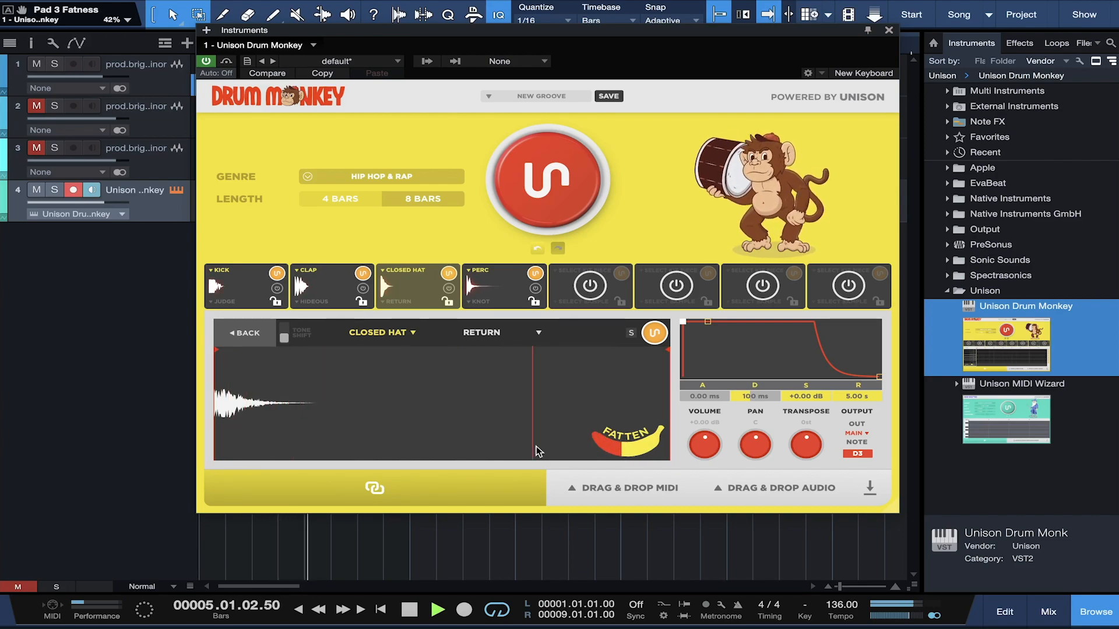
key(space)
Step: Fatten the clap, pan it further left, transpose it down and adjust its decay
click(320, 291)
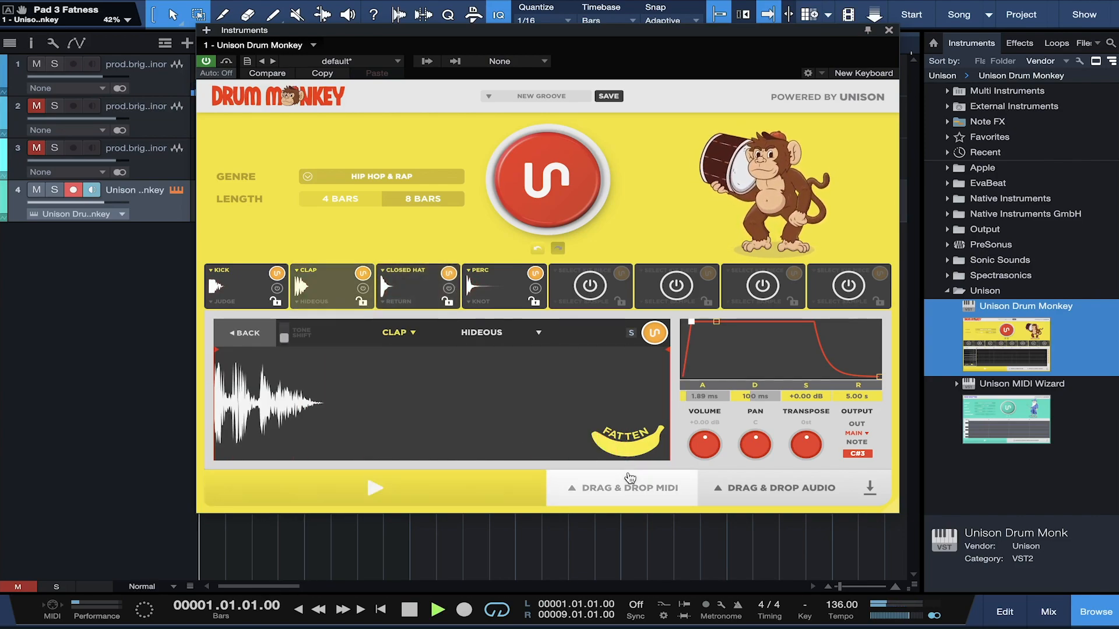
key(space)
drag(628, 448, 641, 457)
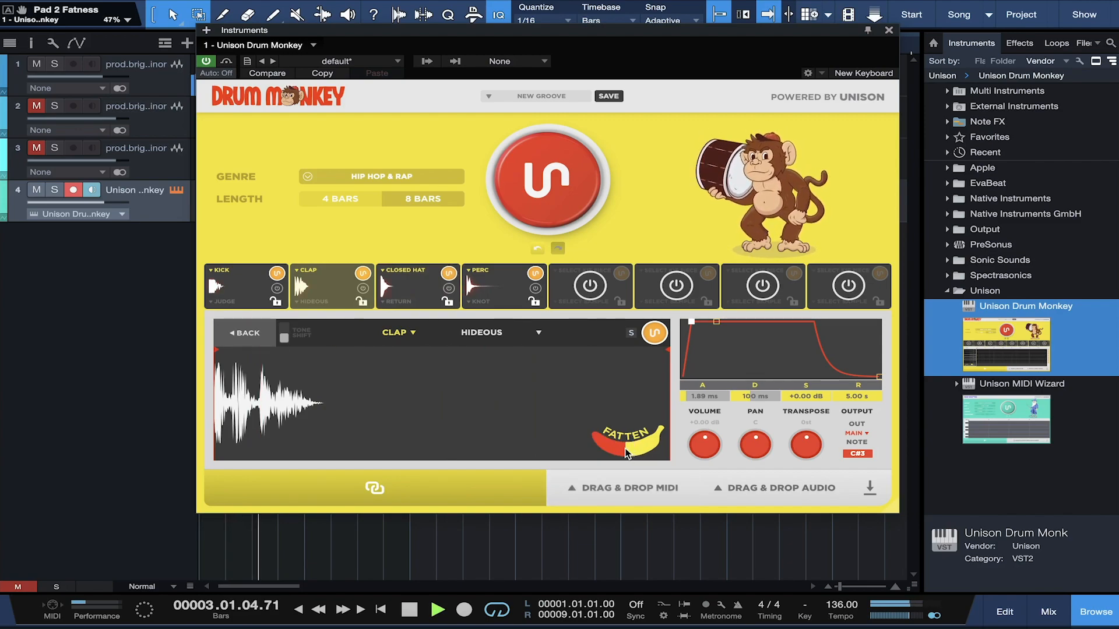
key(space)
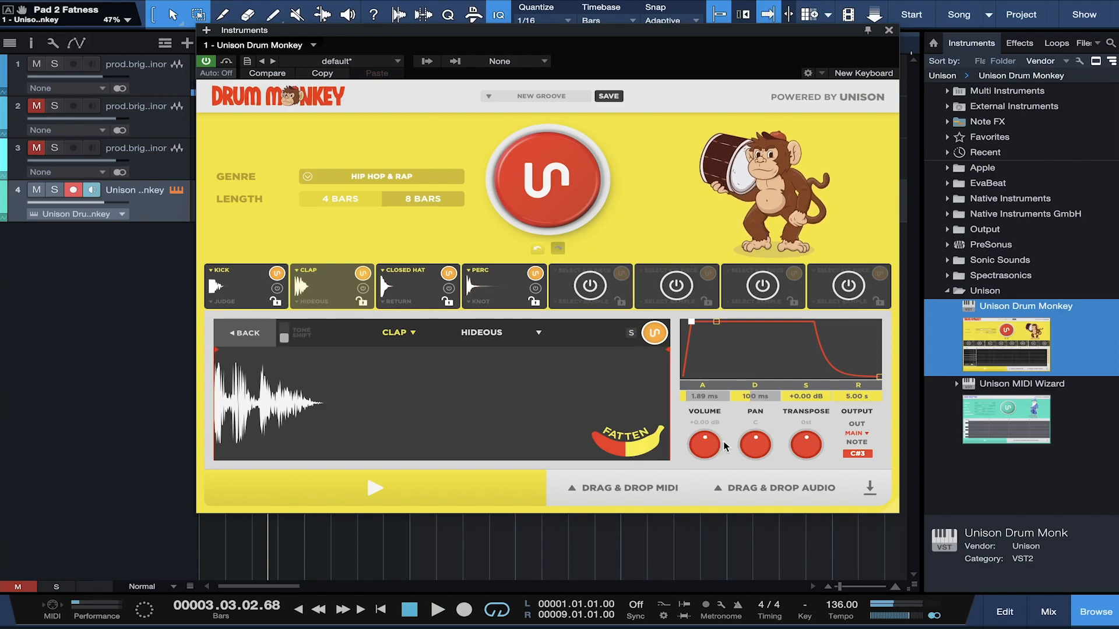
drag(759, 464, 753, 442)
key(space)
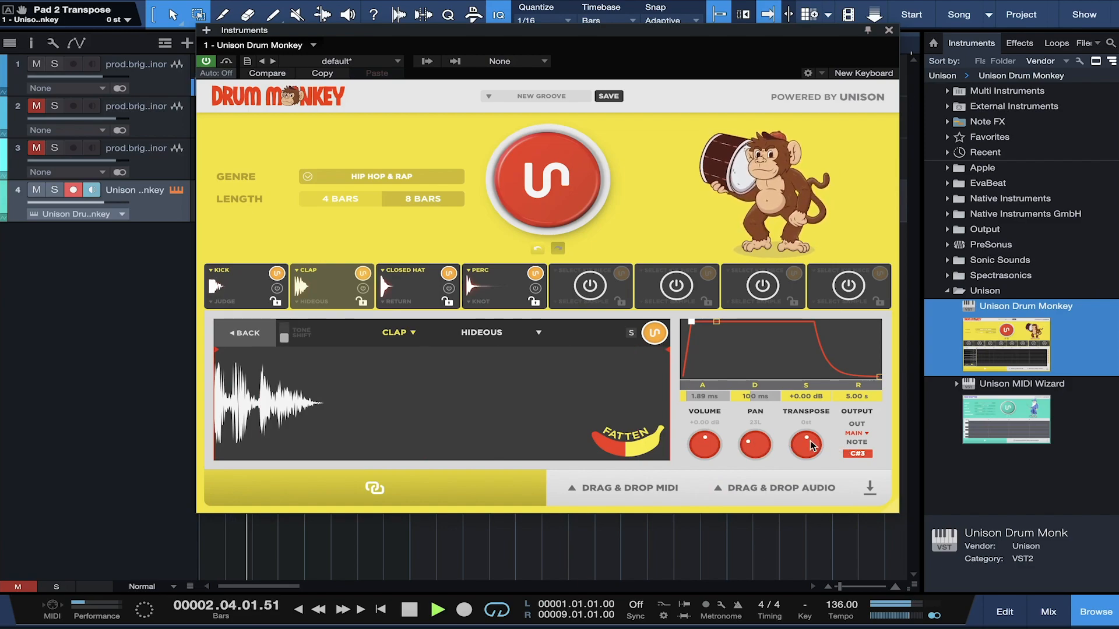
drag(809, 463, 807, 441)
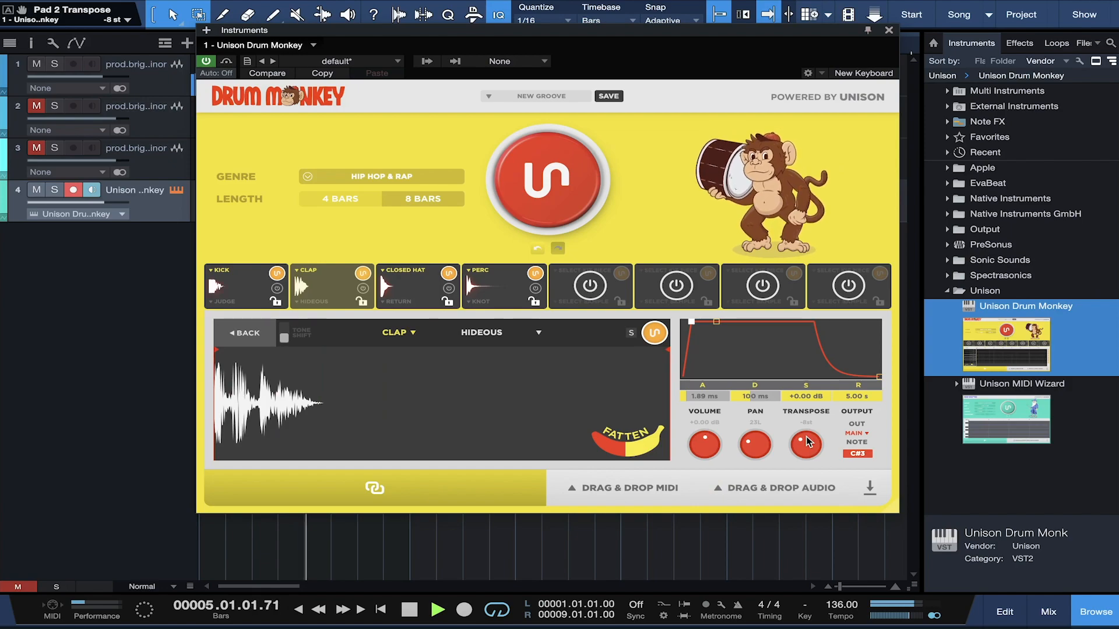
key(space)
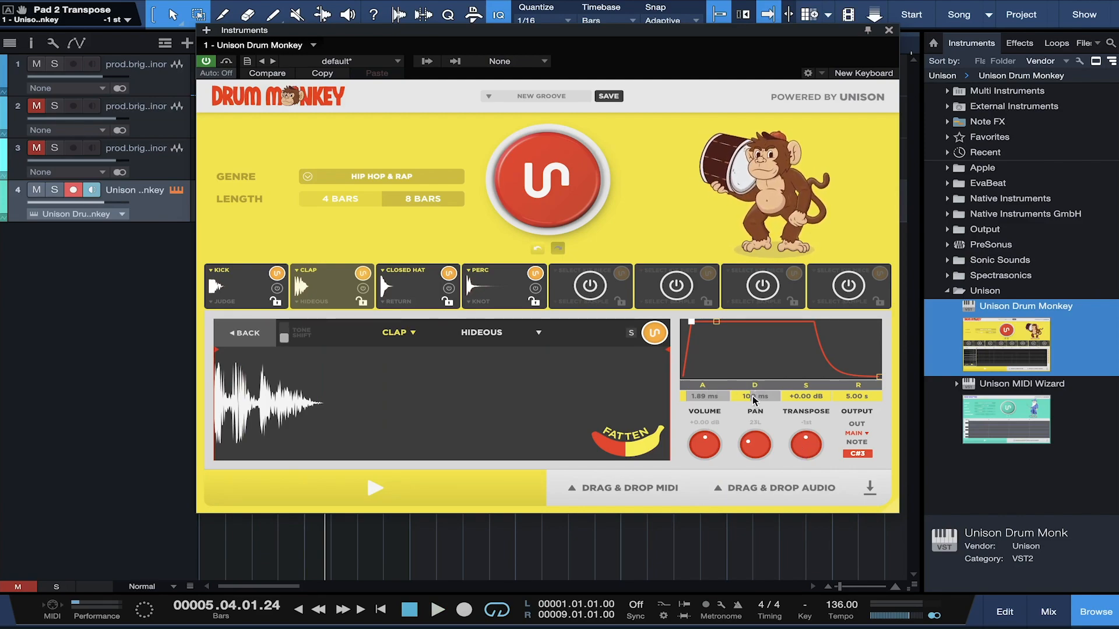
drag(751, 400, 759, 401)
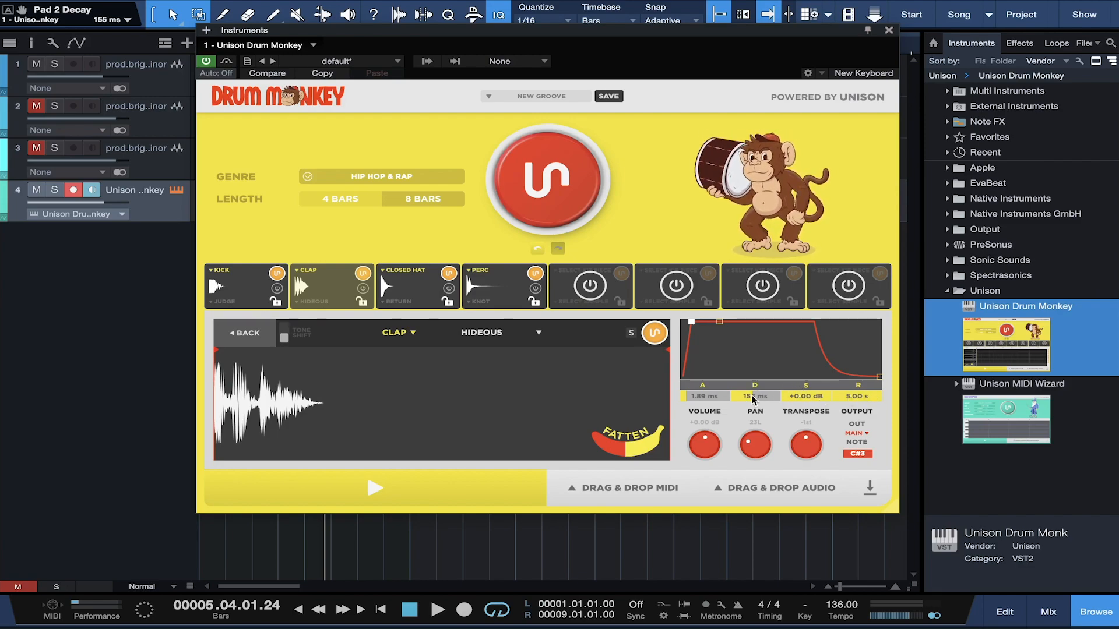
Step: Fatten the kick to about 47% with Tone Shift on, then return to the pattern grid
click(255, 282)
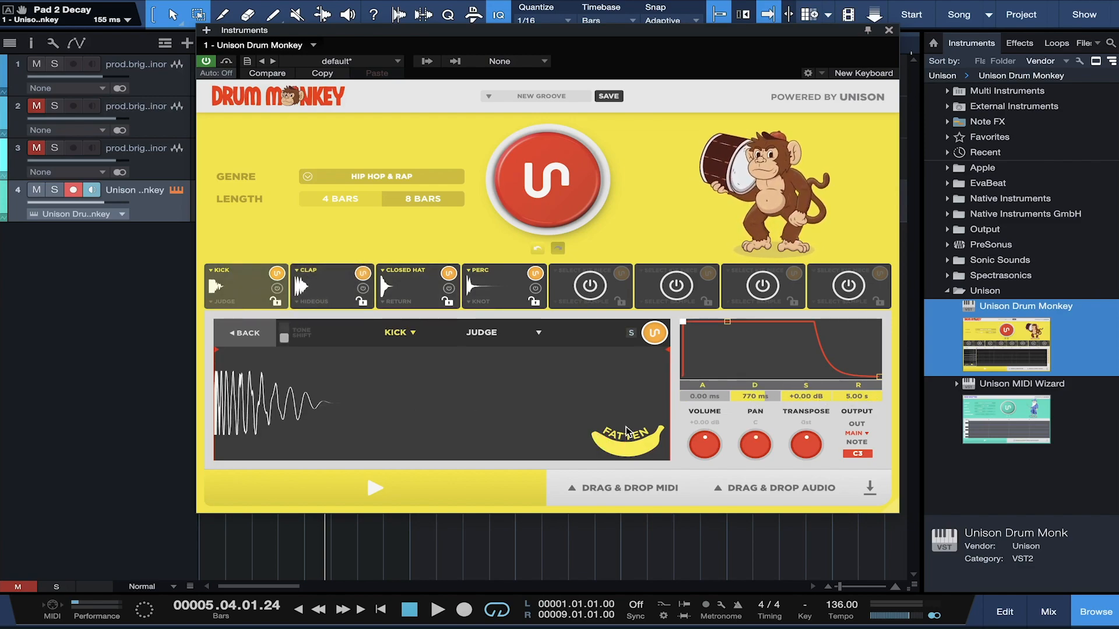
drag(610, 448, 612, 436)
click(284, 338)
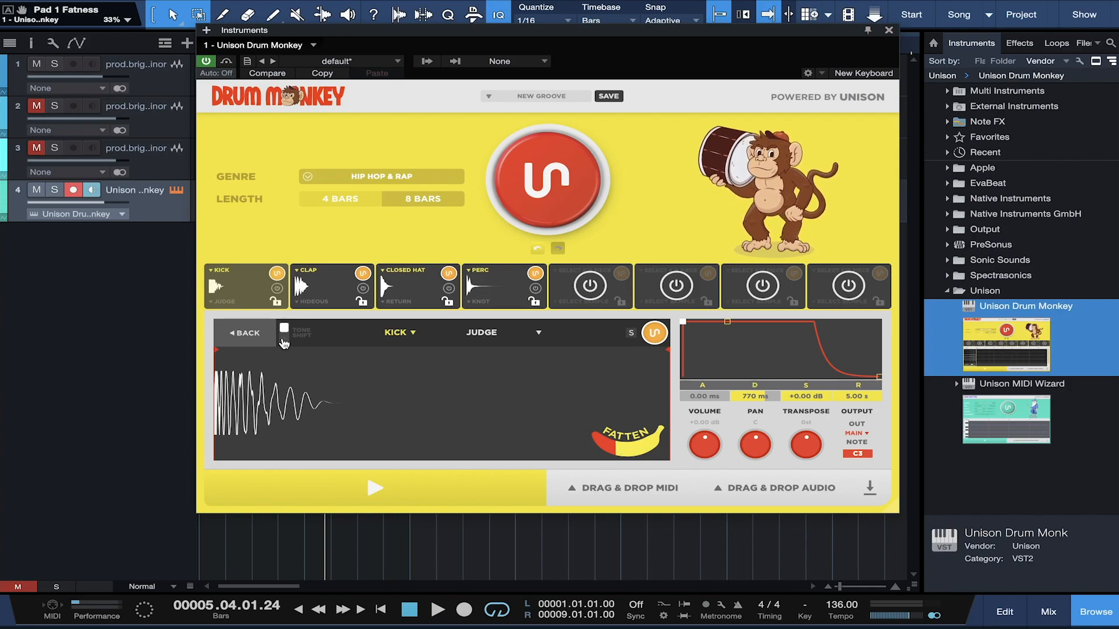
key(comma)
key(space)
drag(616, 450, 626, 453)
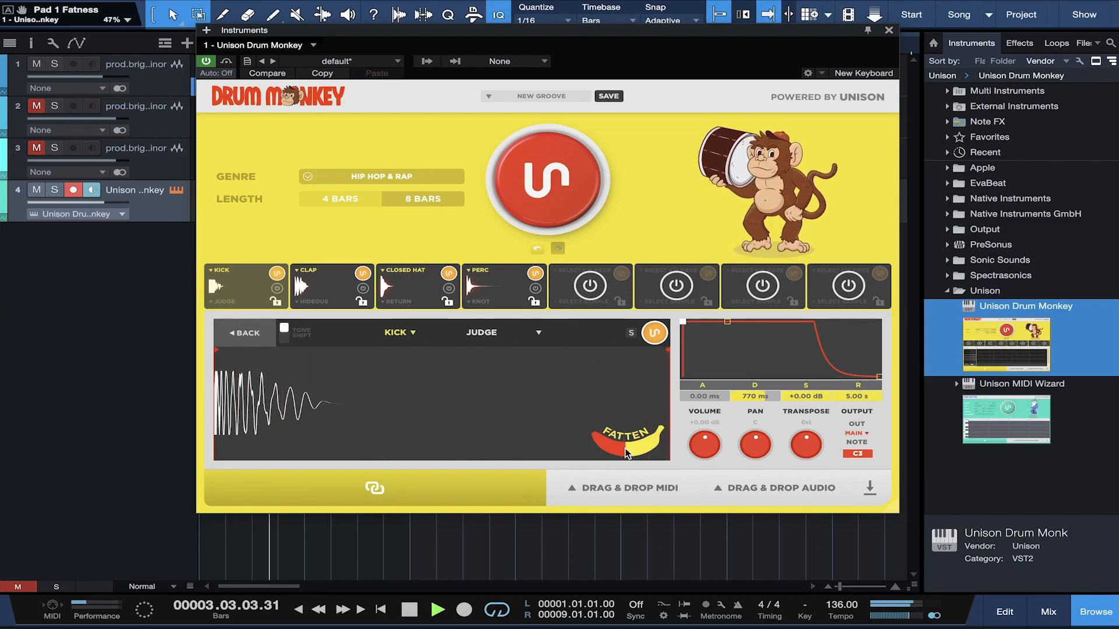
key(space)
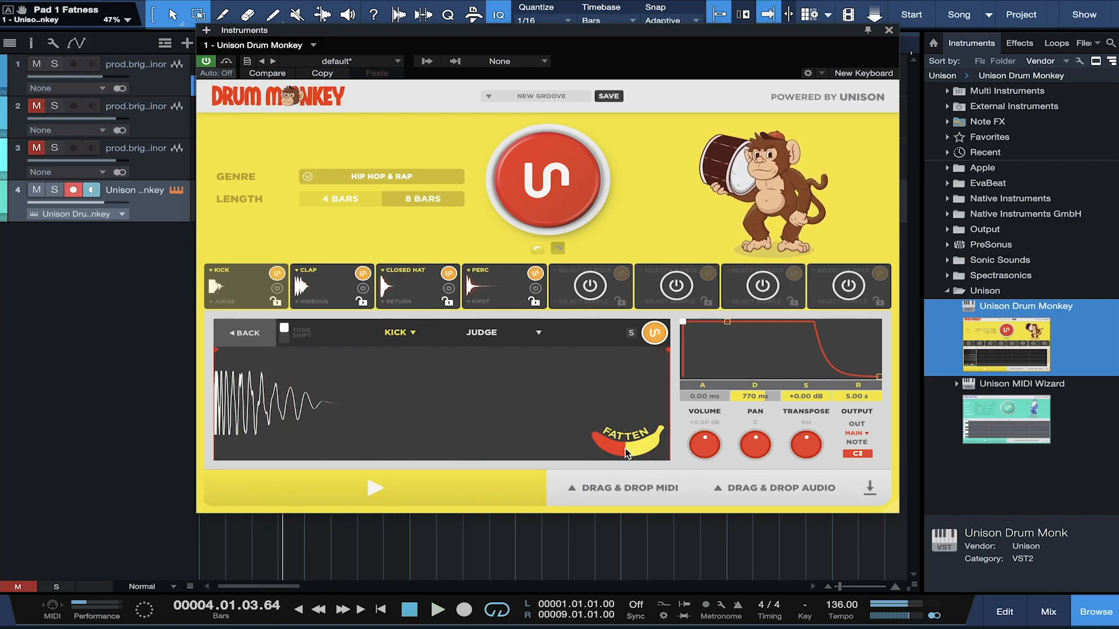
click(247, 333)
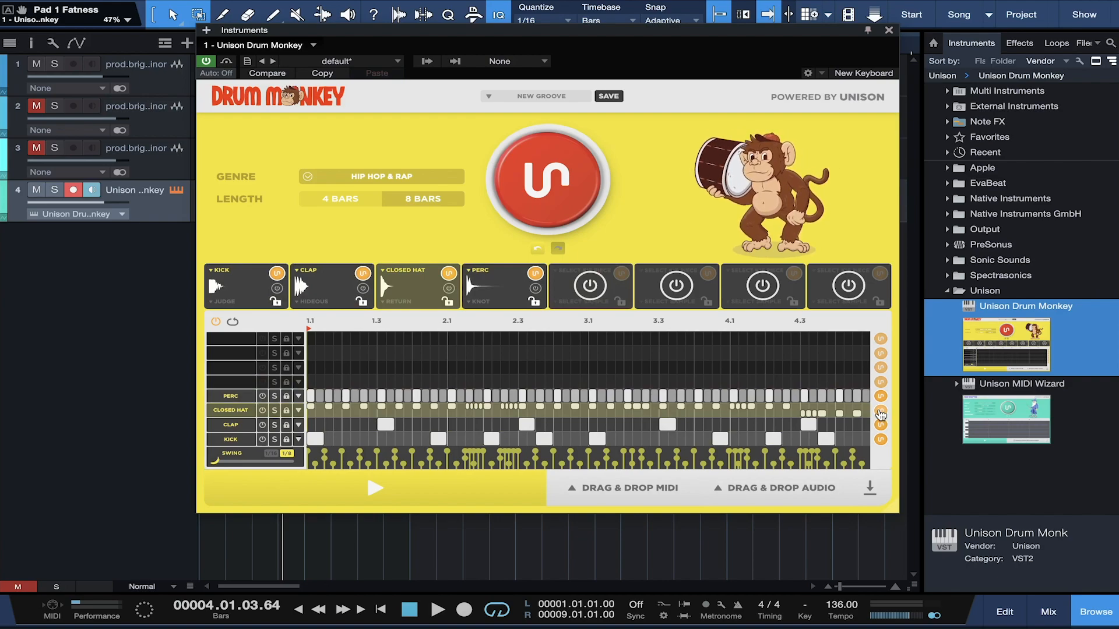
Step: Regenerate the closed hat and kick patterns twice each and the perc pattern once while playing
click(880, 412)
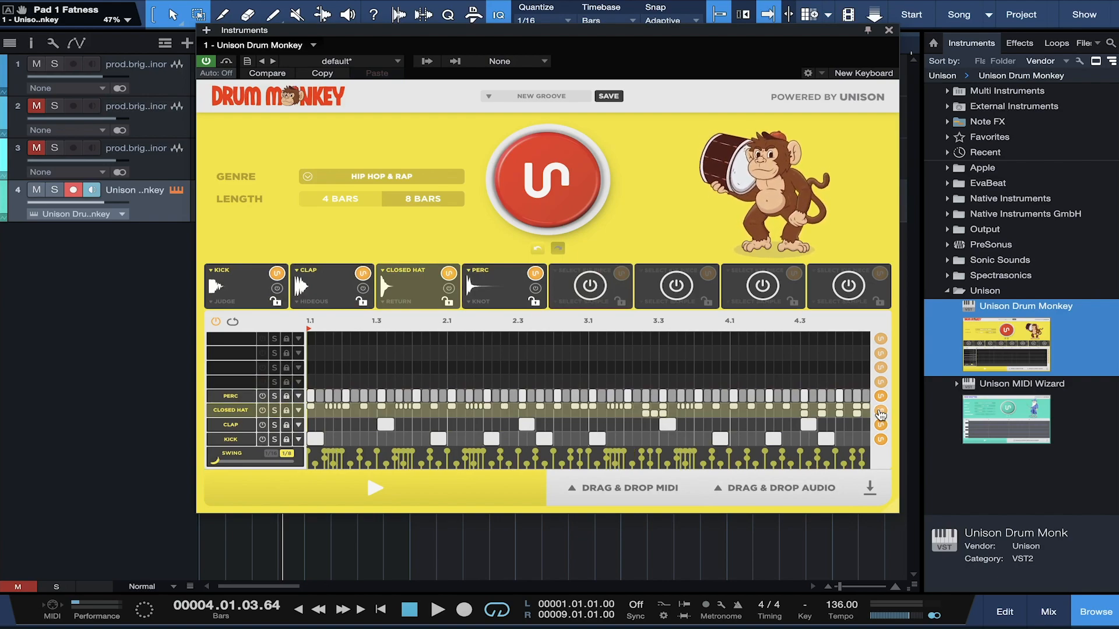
key(space)
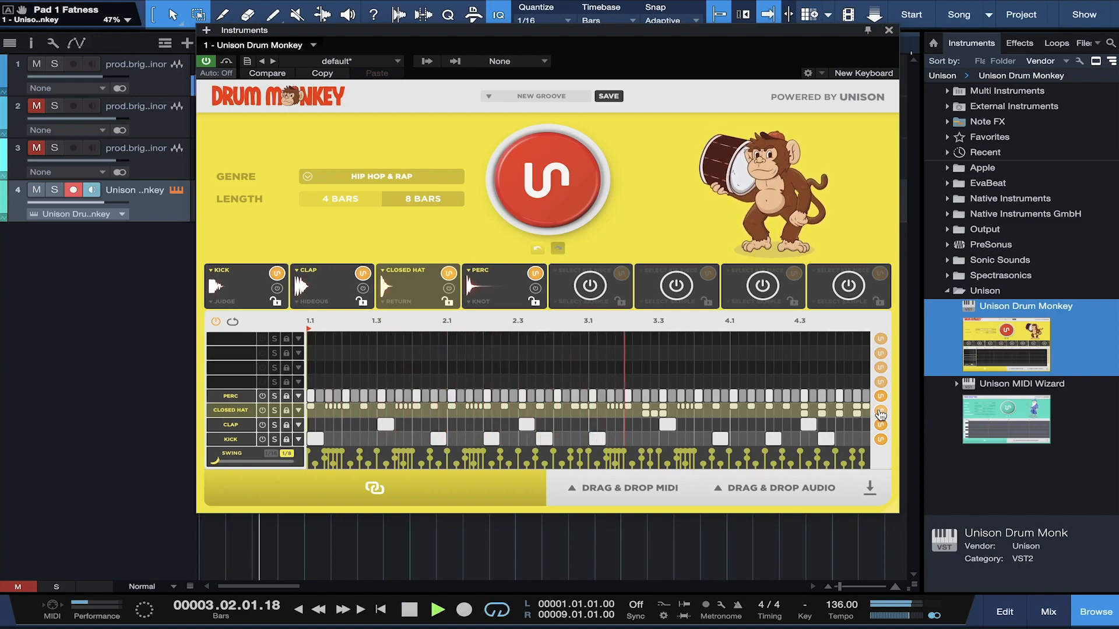
click(881, 412)
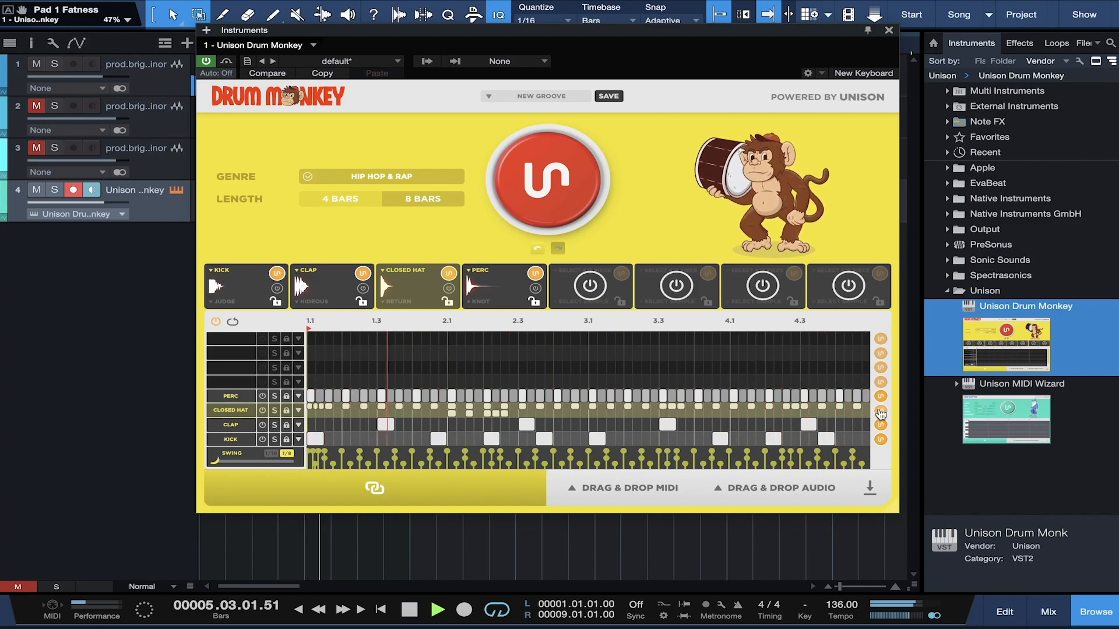
click(880, 440)
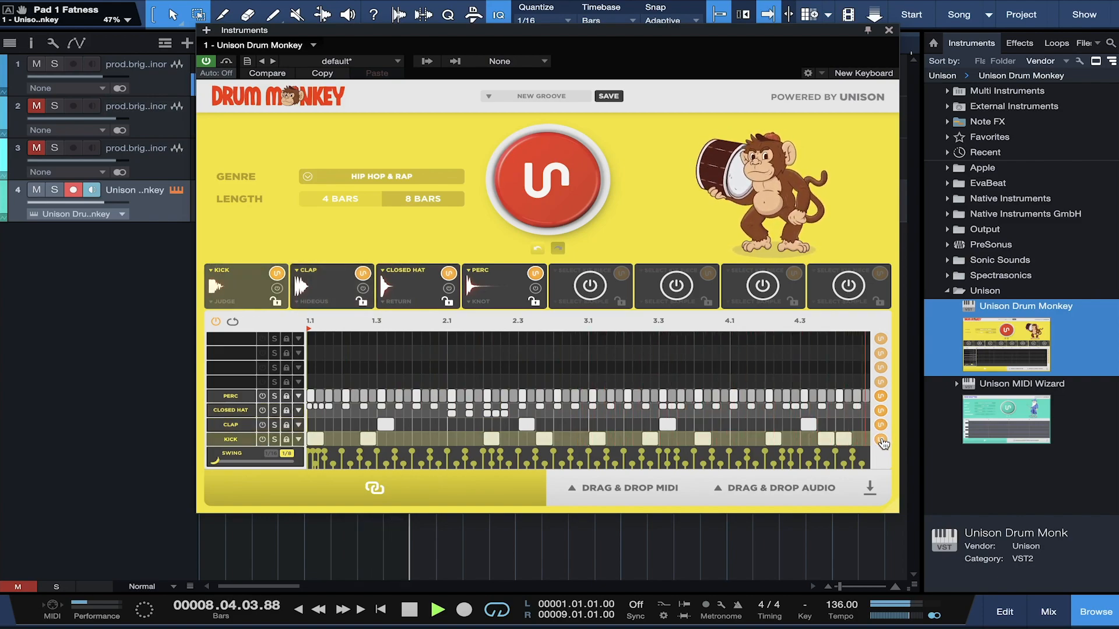
click(881, 440)
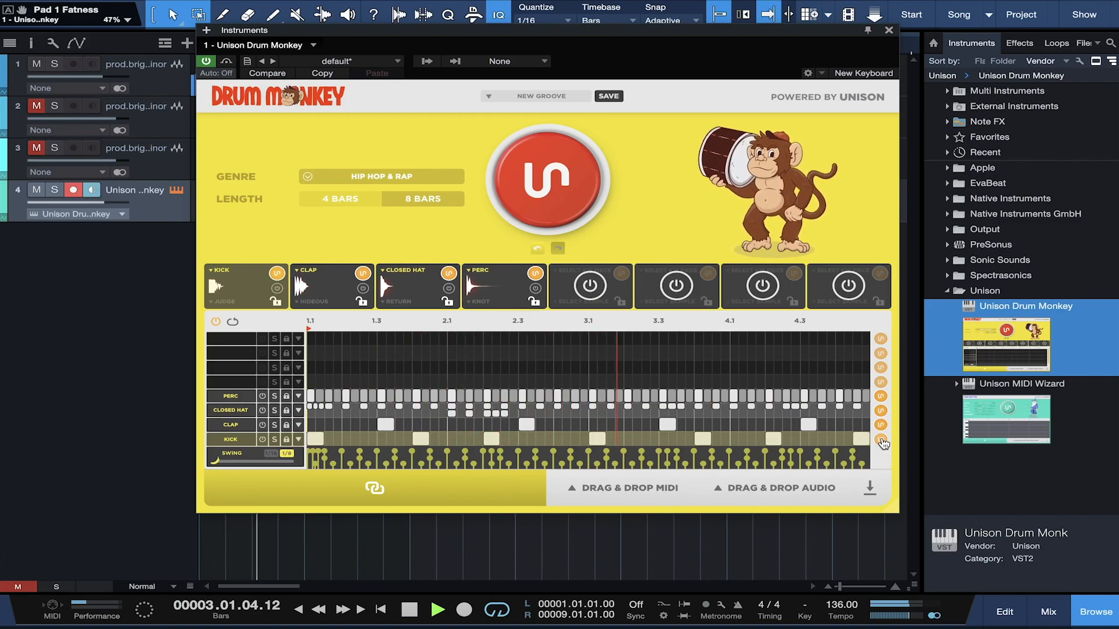
click(881, 398)
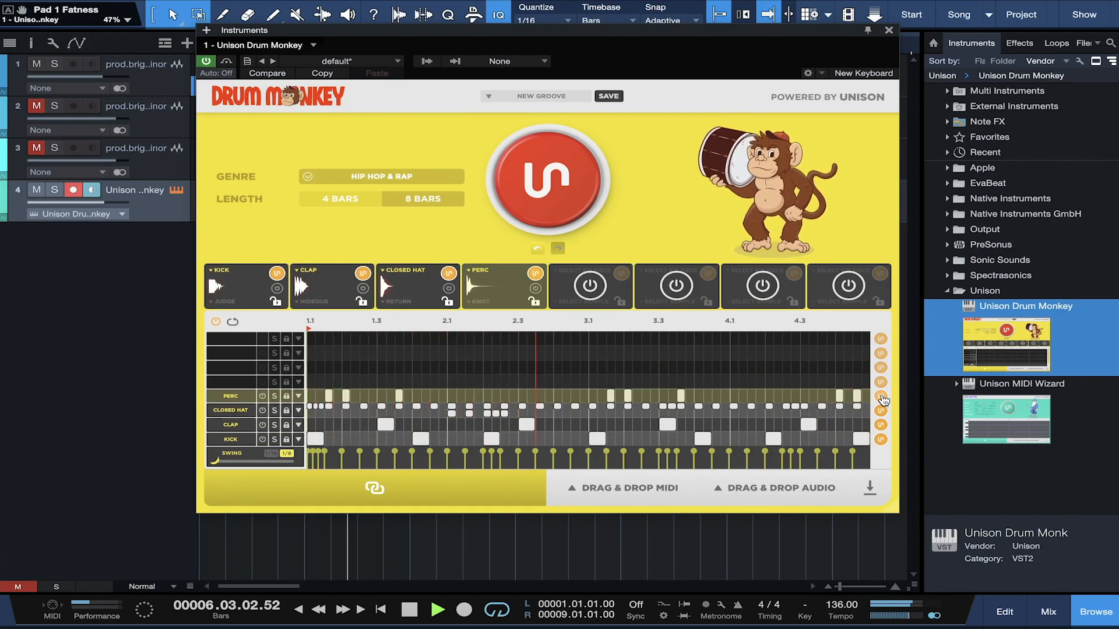
key(space)
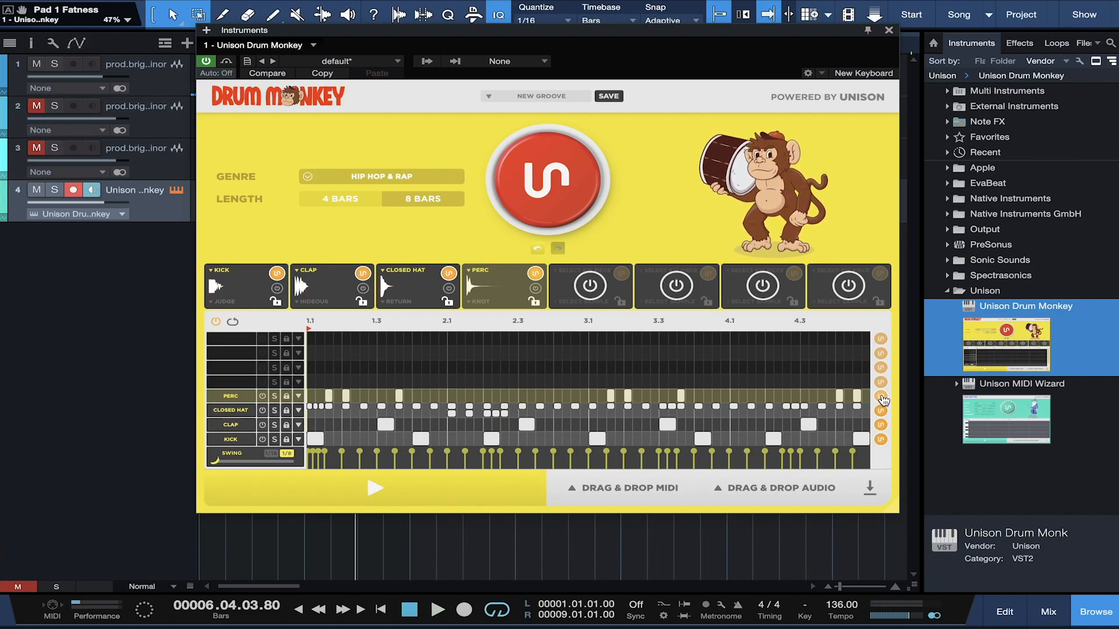
Step: Add a fifth Rim pad to the kit and randomize the kick sample to BUMP
click(591, 285)
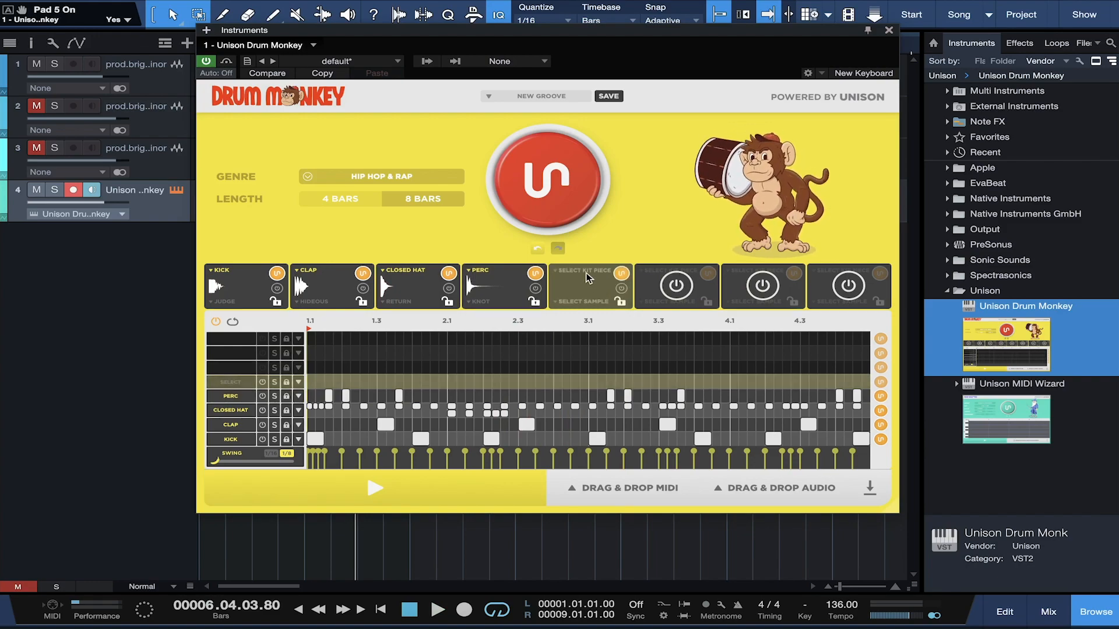
click(604, 270)
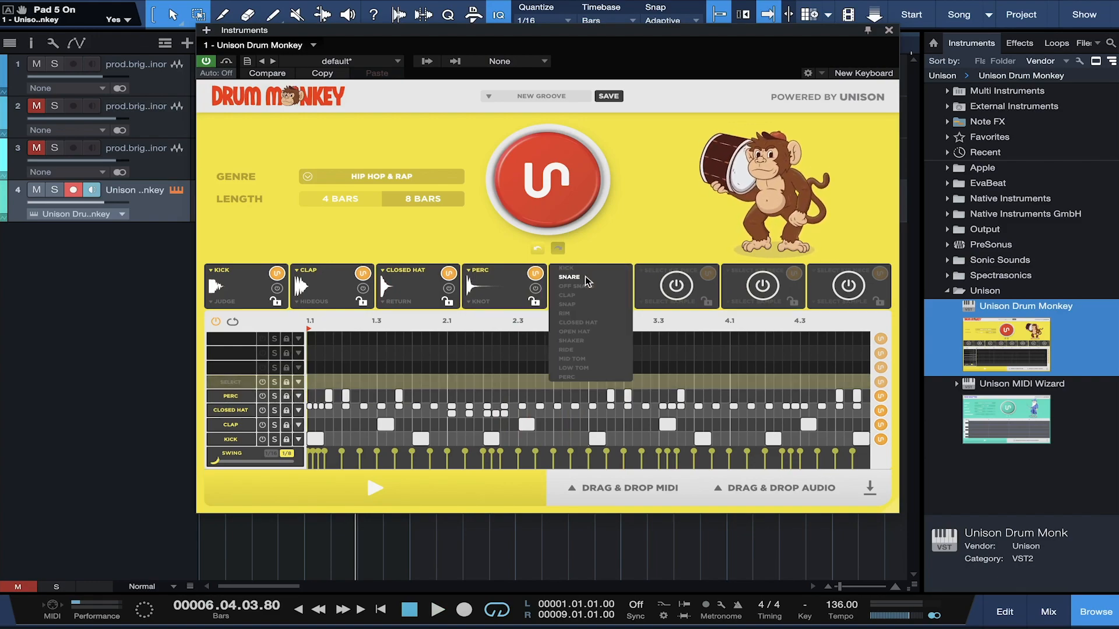
click(569, 314)
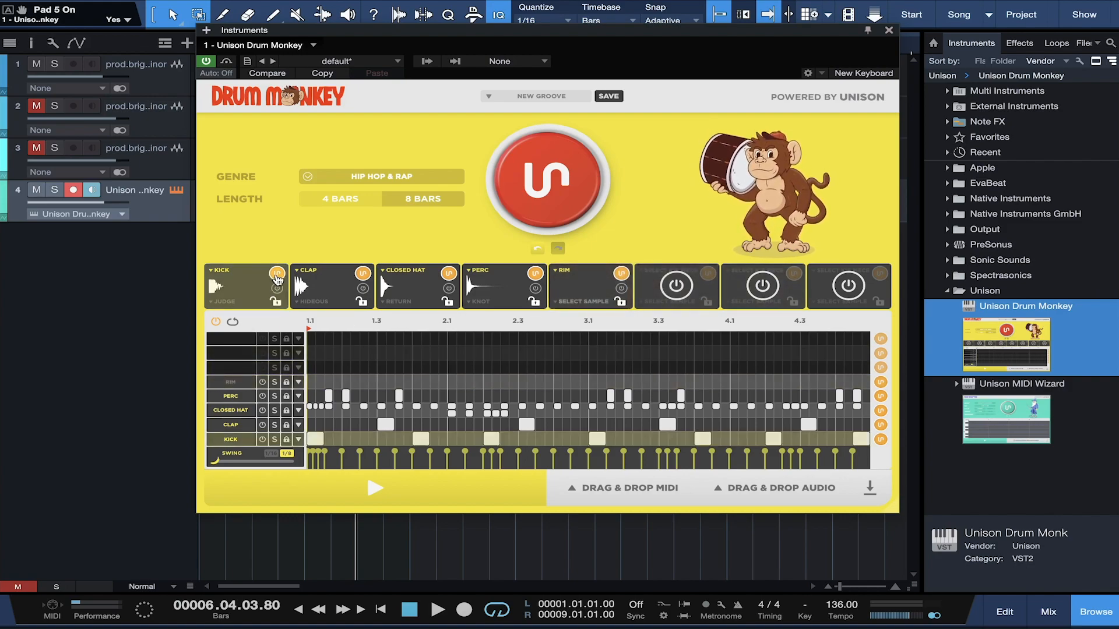
click(276, 274)
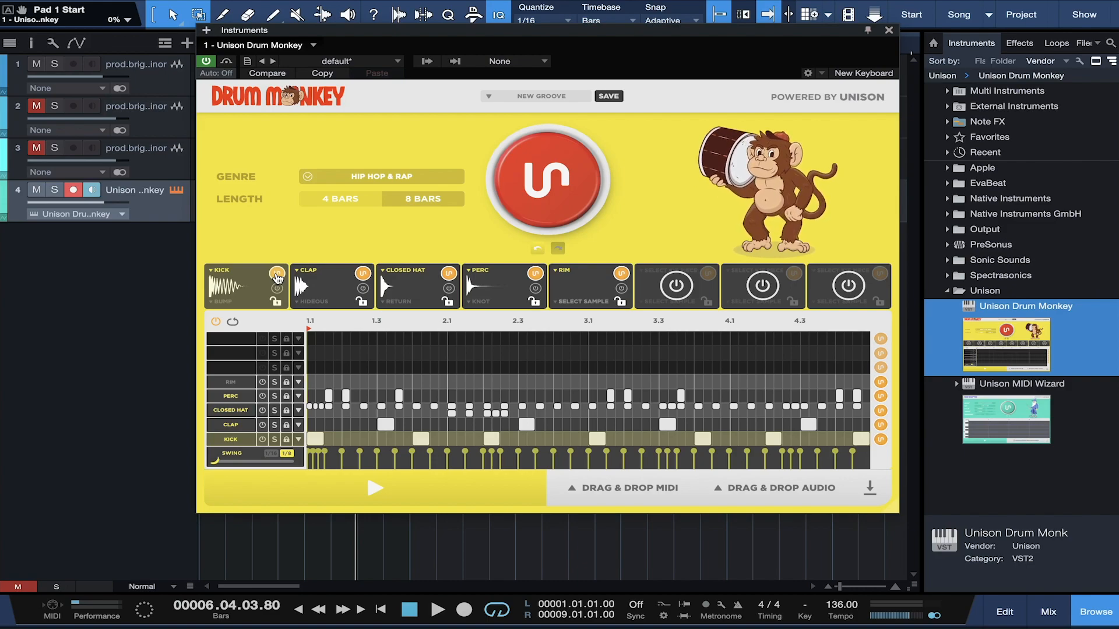
Step: Randomize the clap, closed hat (Yarn), perc (Dapper) and rim (Striking) samples while auditioning
key(space)
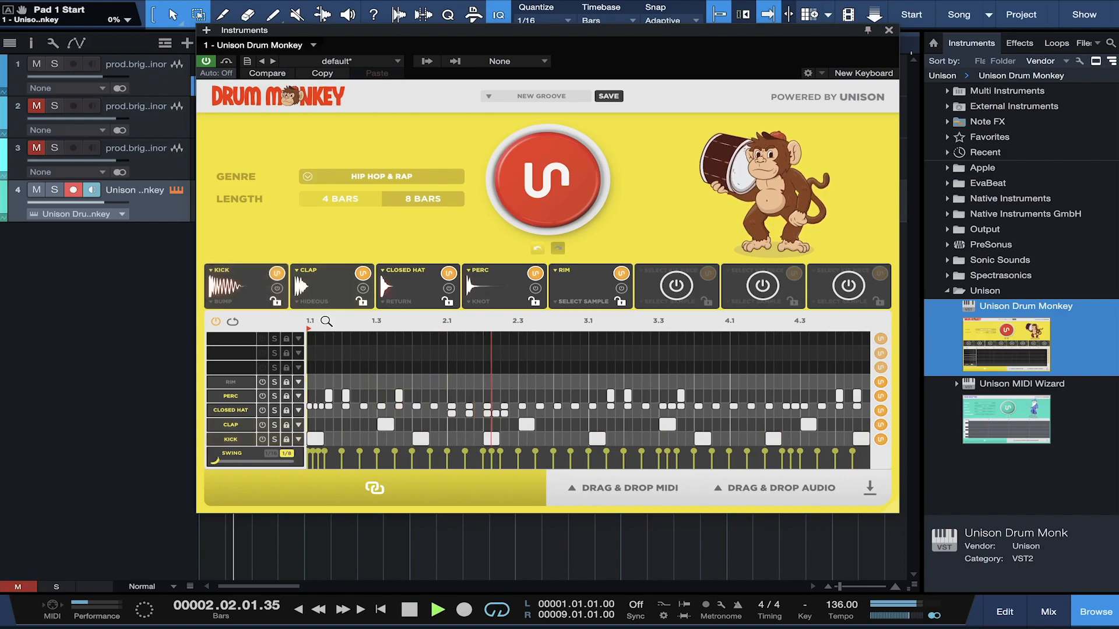
click(362, 274)
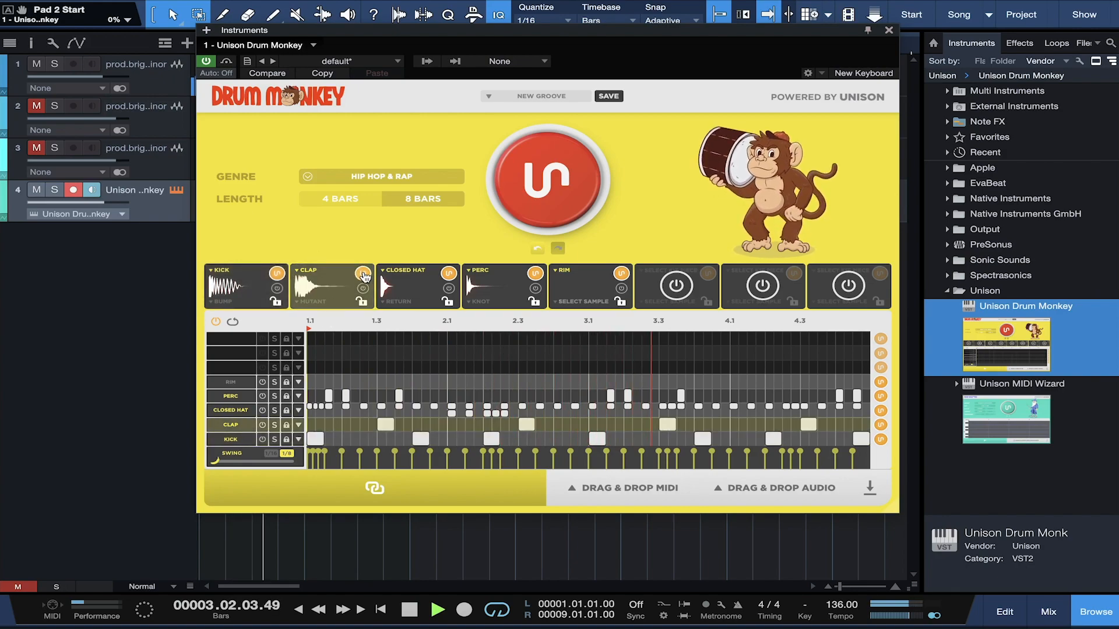
click(447, 274)
click(448, 274)
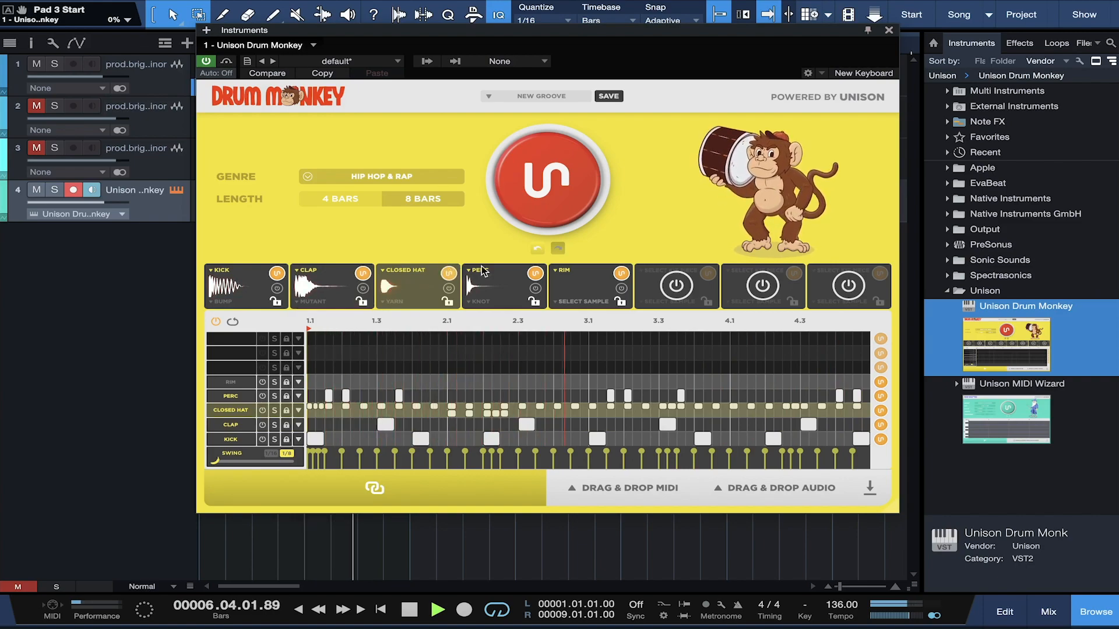
click(535, 274)
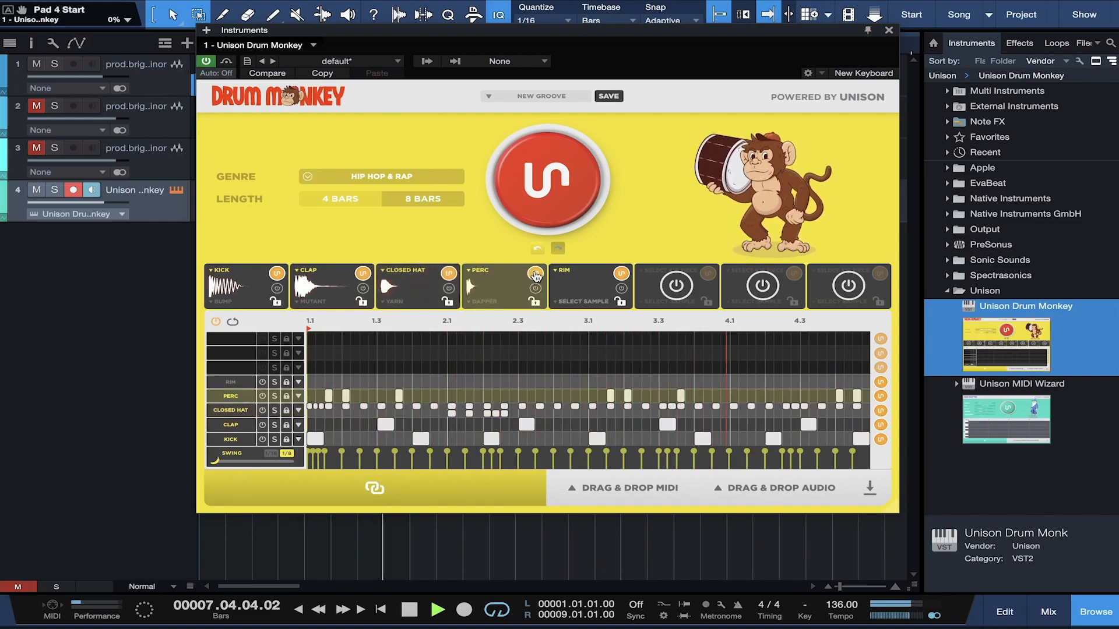
click(622, 274)
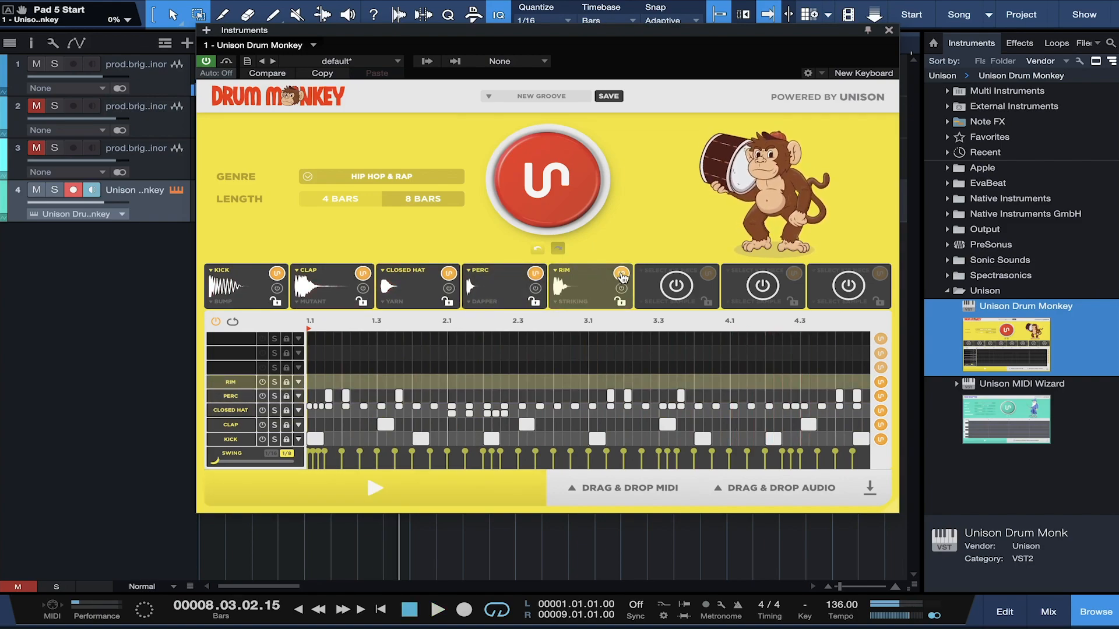
key(space)
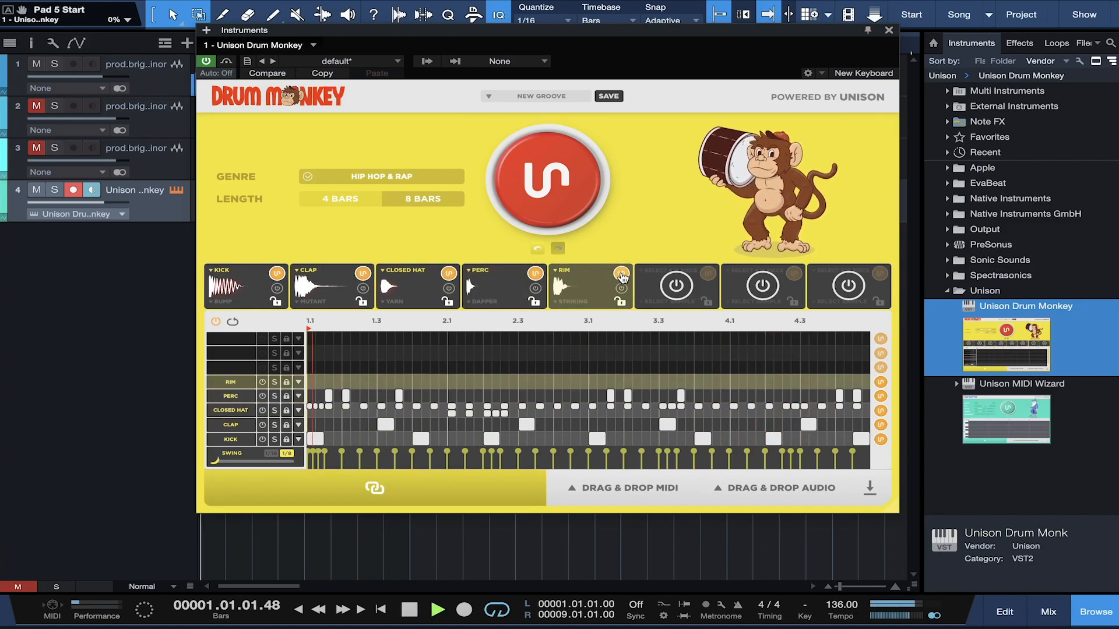
key(space)
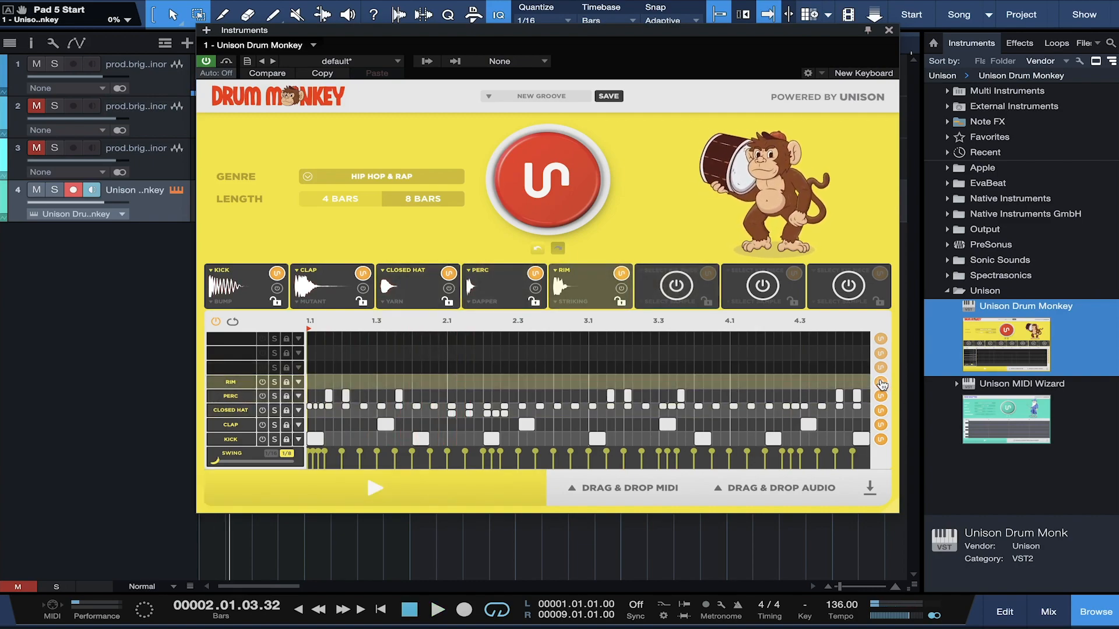
Step: Generate a rim pattern, audition the groove, and close the Drum Monkey window
click(880, 383)
key(space)
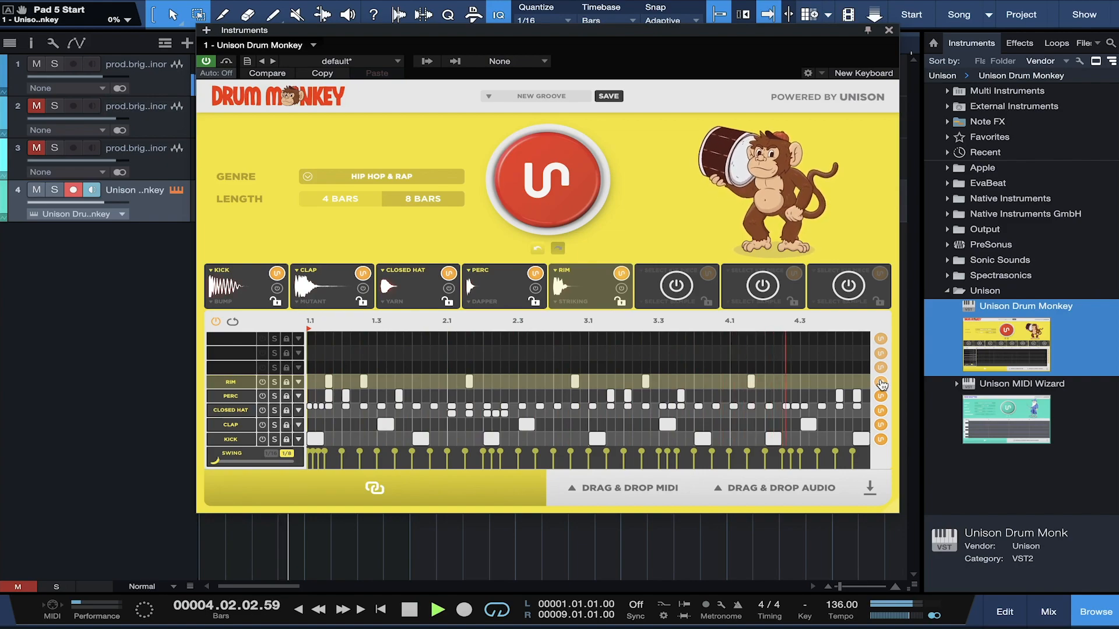
key(space)
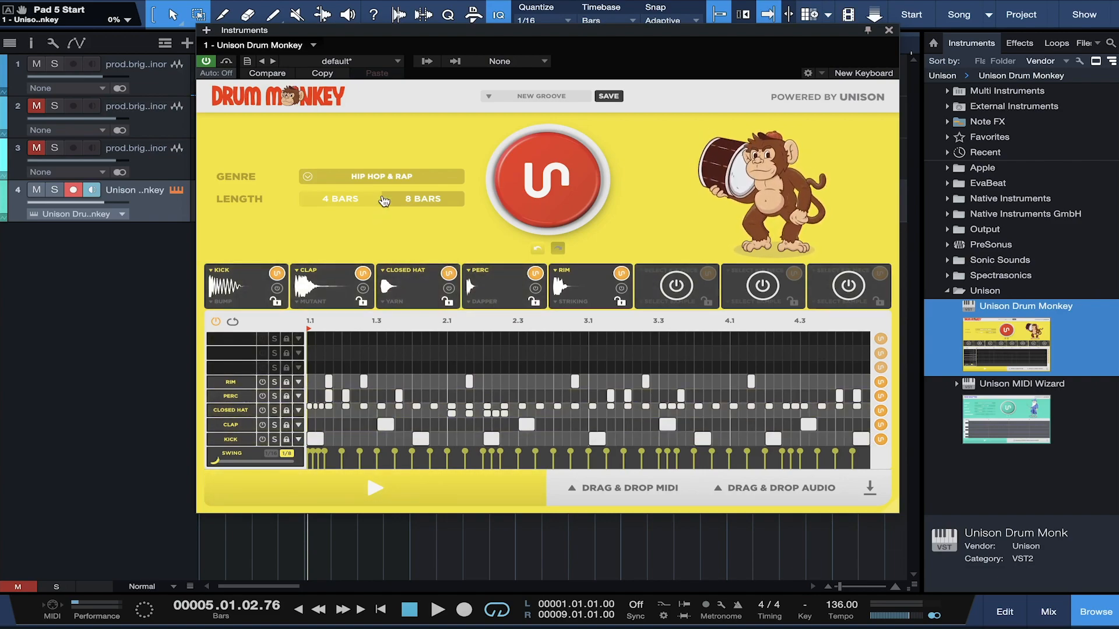
click(888, 30)
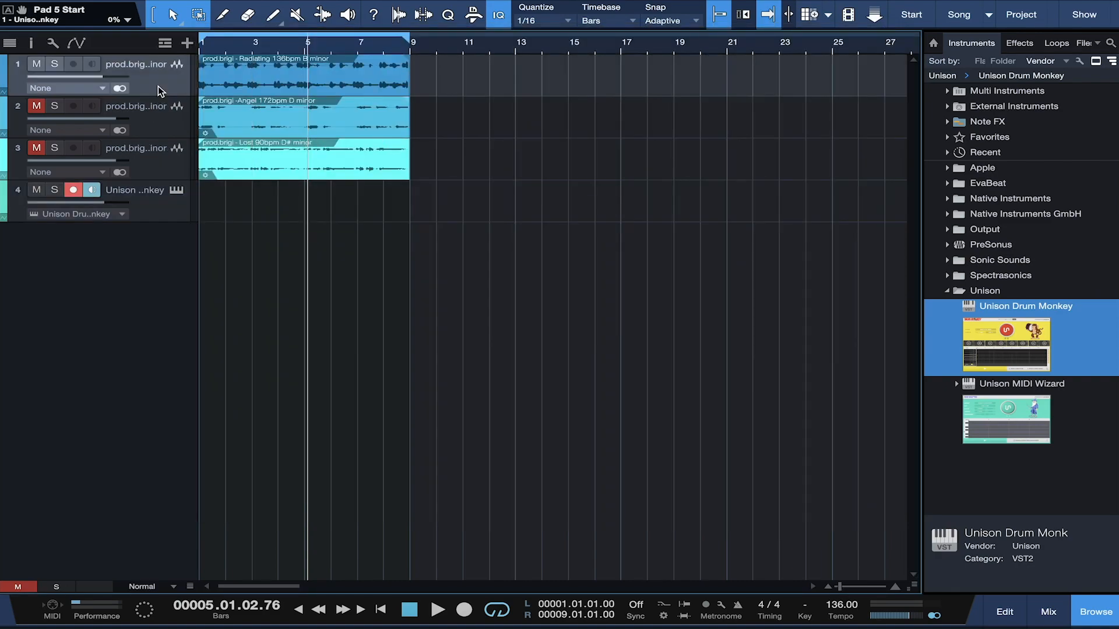
Step: Find and preview 808 ( Zell_01 ).wav in the Files browser, then drop it onto the KICK slot
click(175, 190)
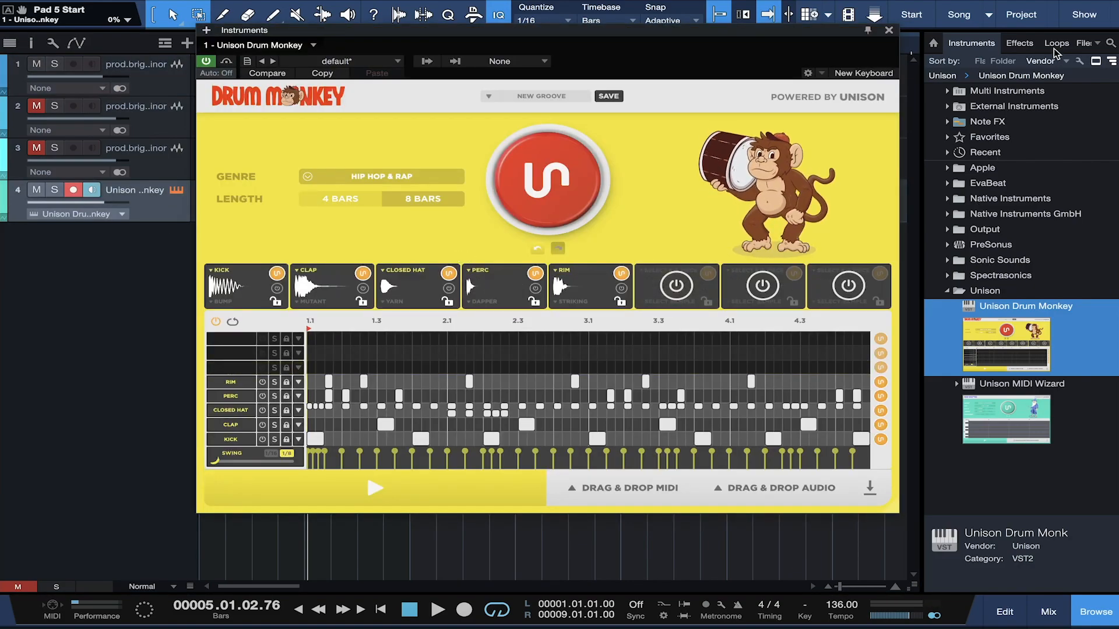
click(1083, 45)
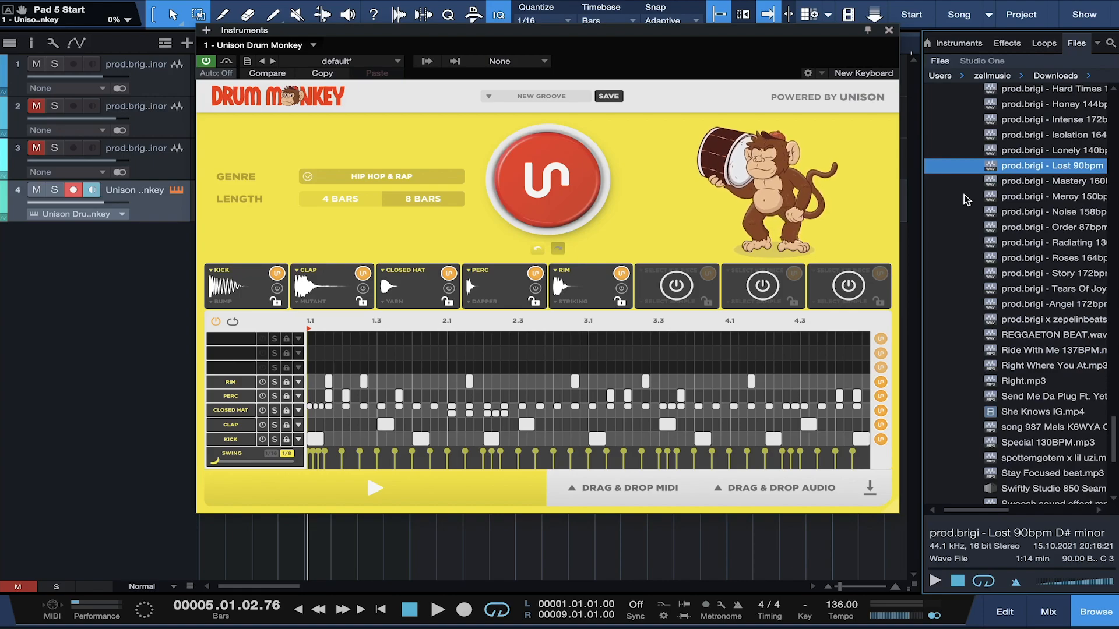
scroll(1020, 373, down, 6)
scroll(1020, 373, up, 15)
scroll(1020, 373, up, 10)
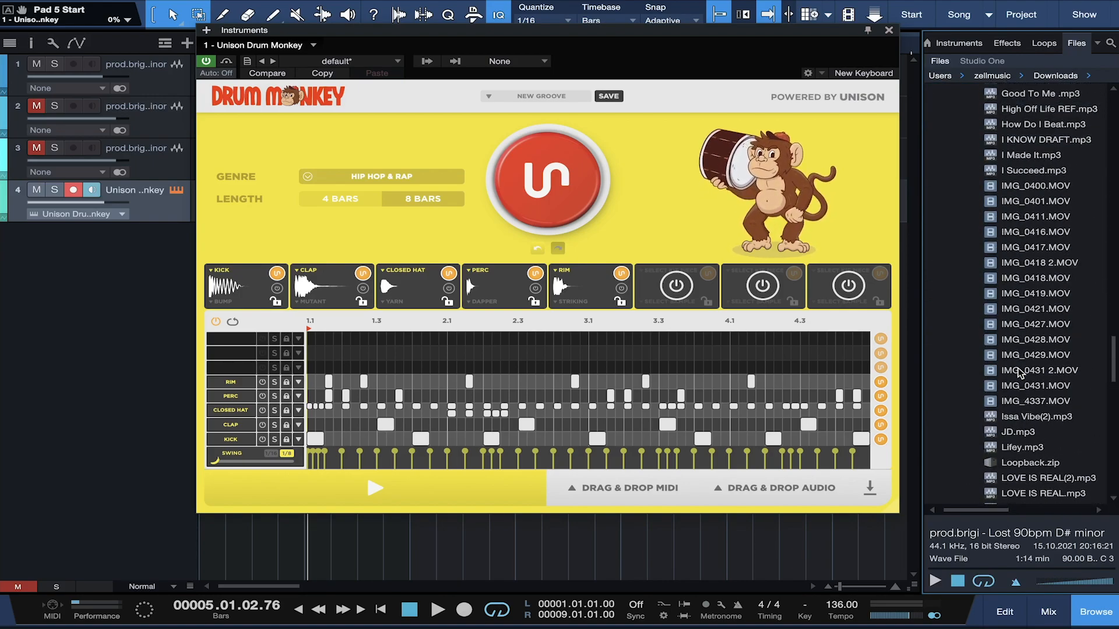
scroll(1020, 373, up, 15)
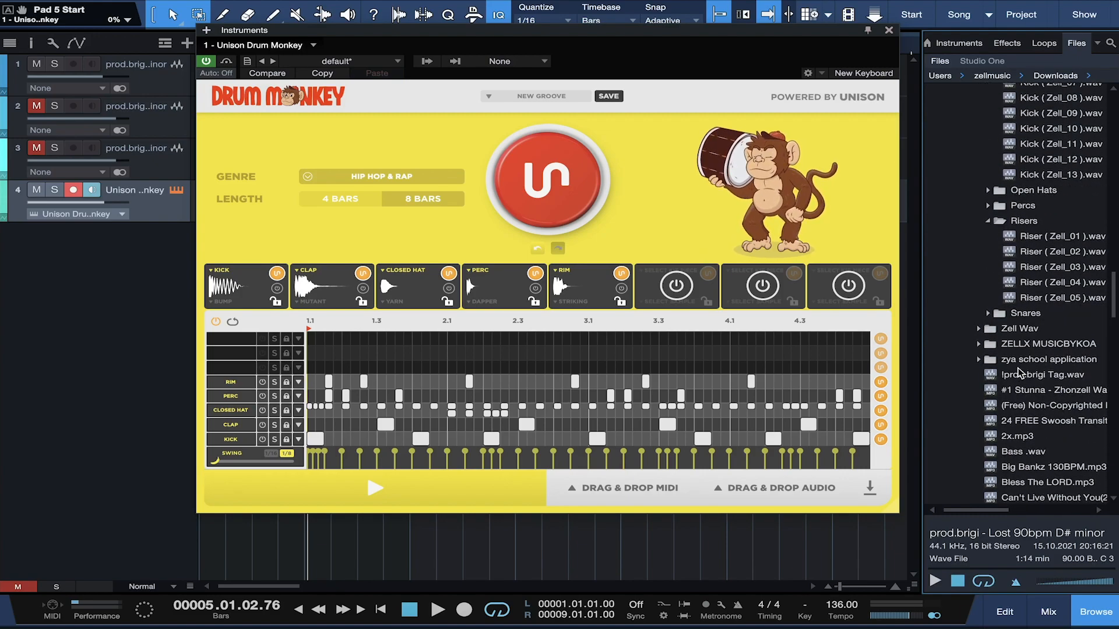
scroll(1020, 373, up, 10)
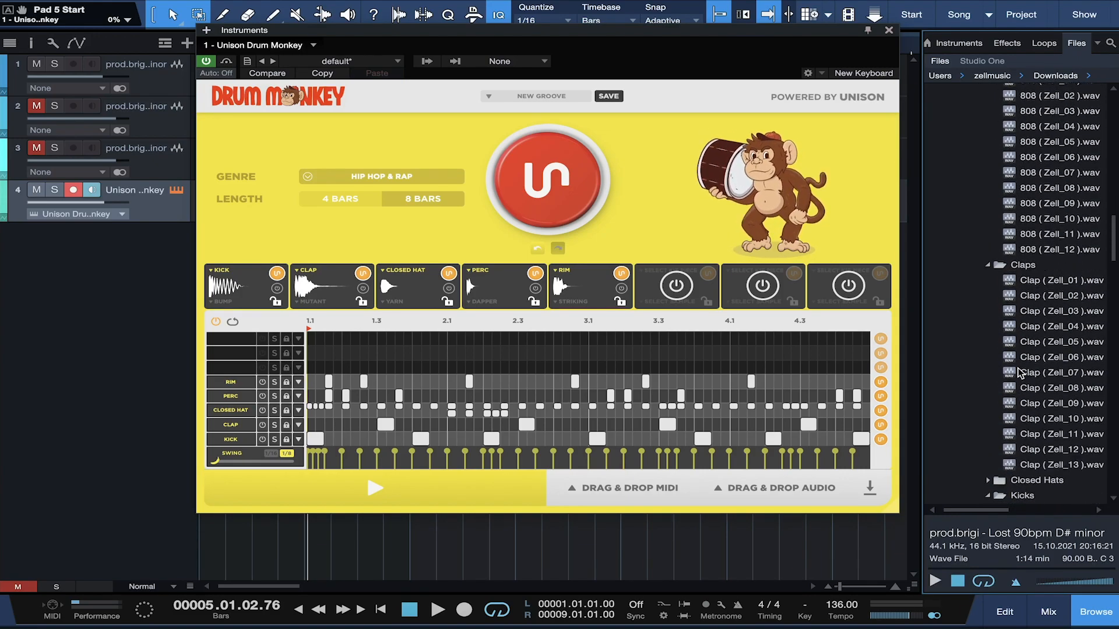
click(1033, 141)
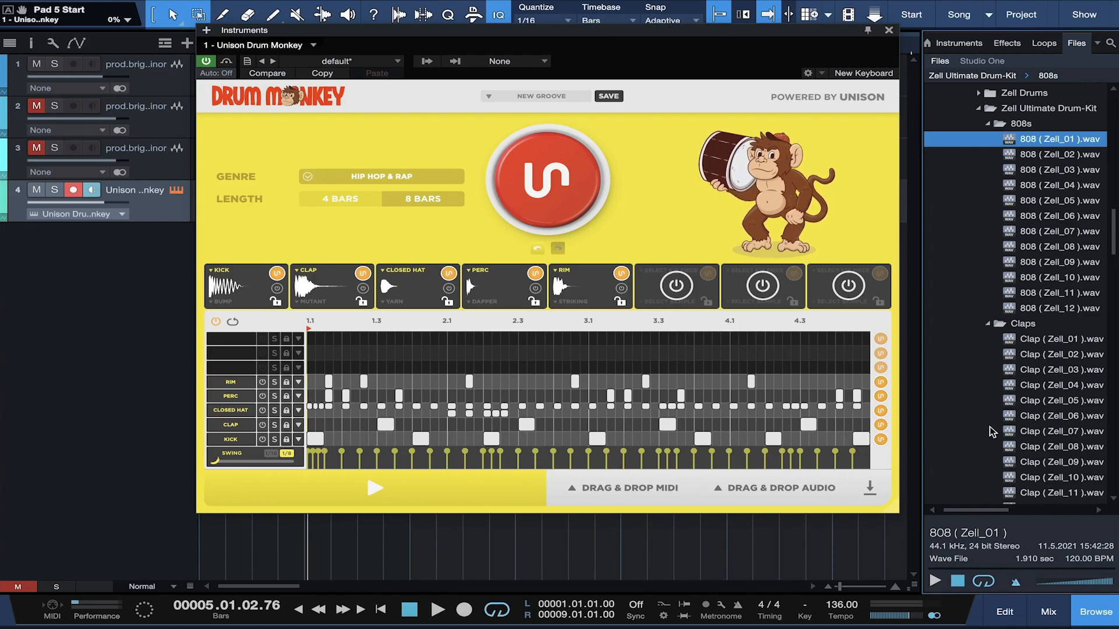
click(936, 582)
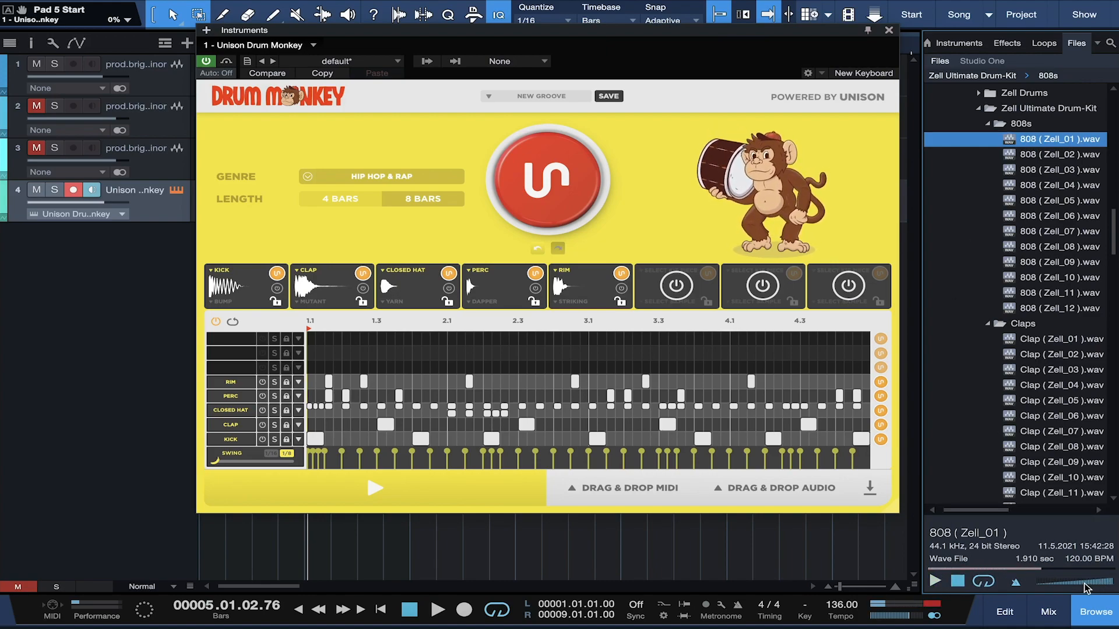
drag(1077, 141, 227, 296)
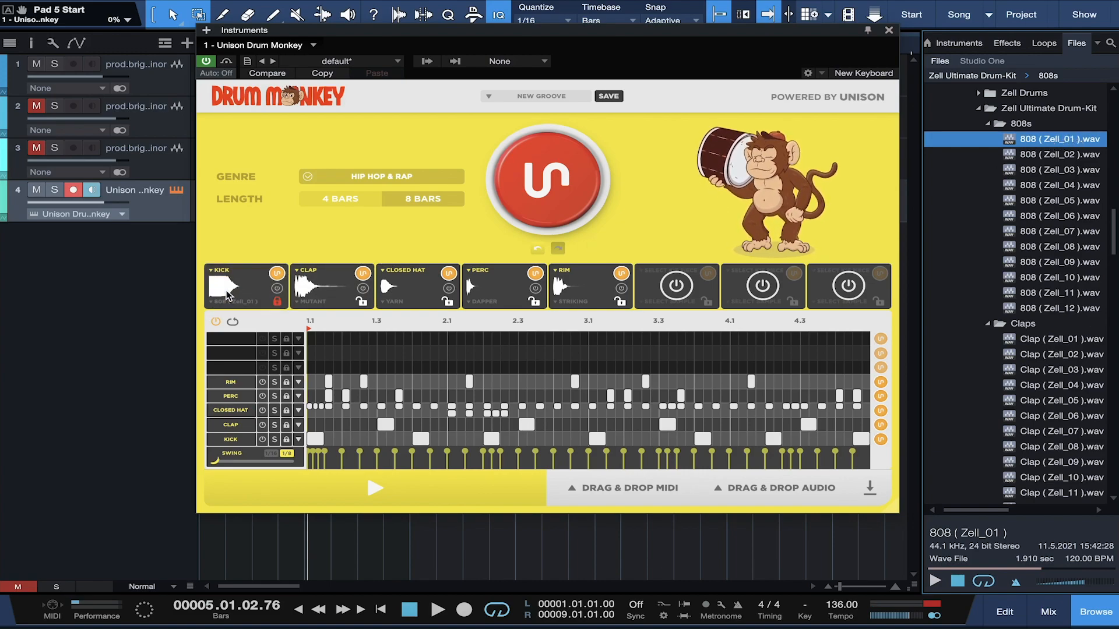
Step: Lock the kick lane, generate and audition a new groove, then undo back to the previous groove
click(276, 304)
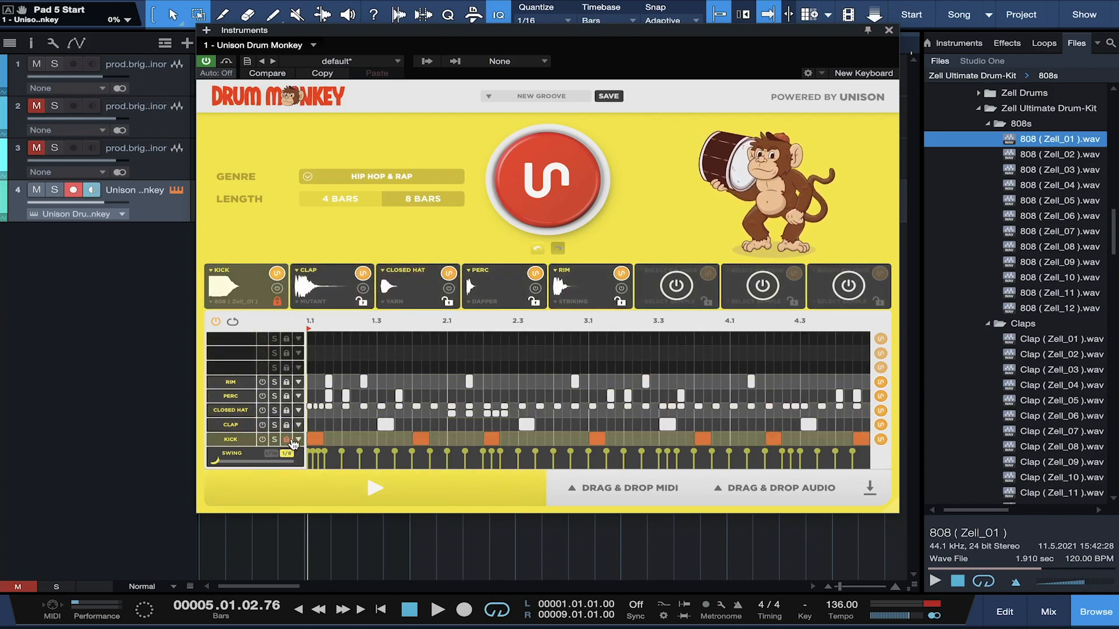
click(543, 176)
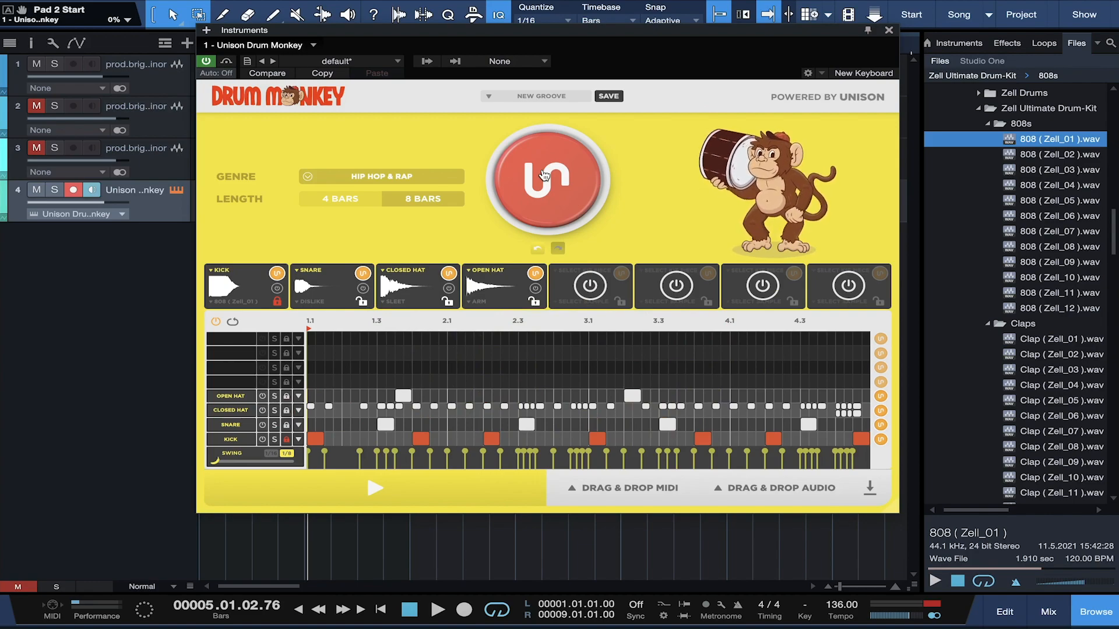
key(space)
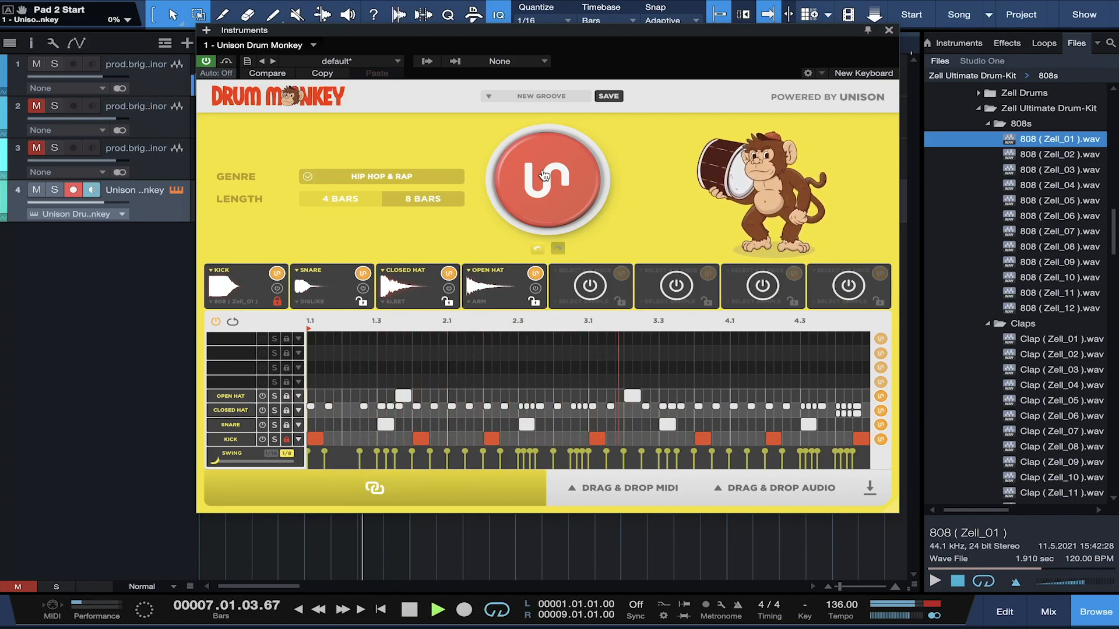
key(space)
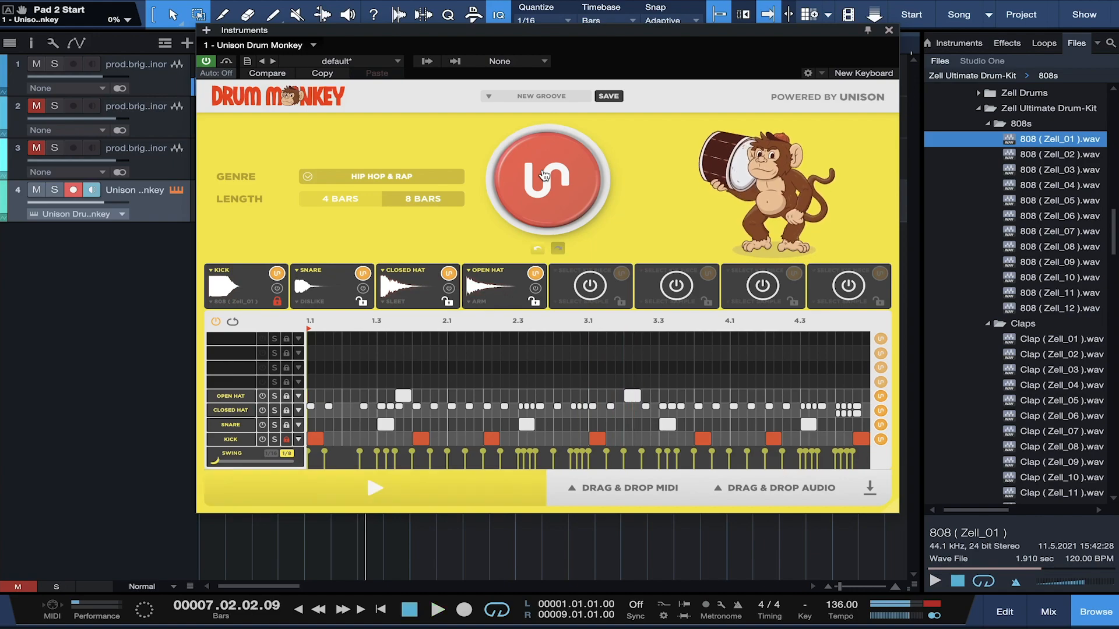
click(539, 249)
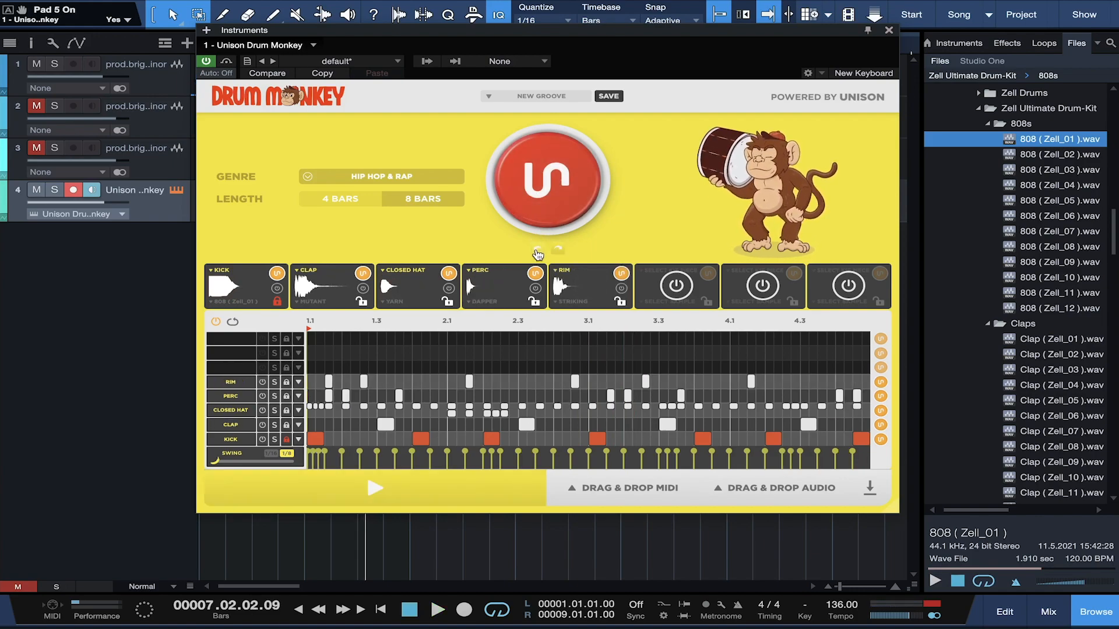
key(comma)
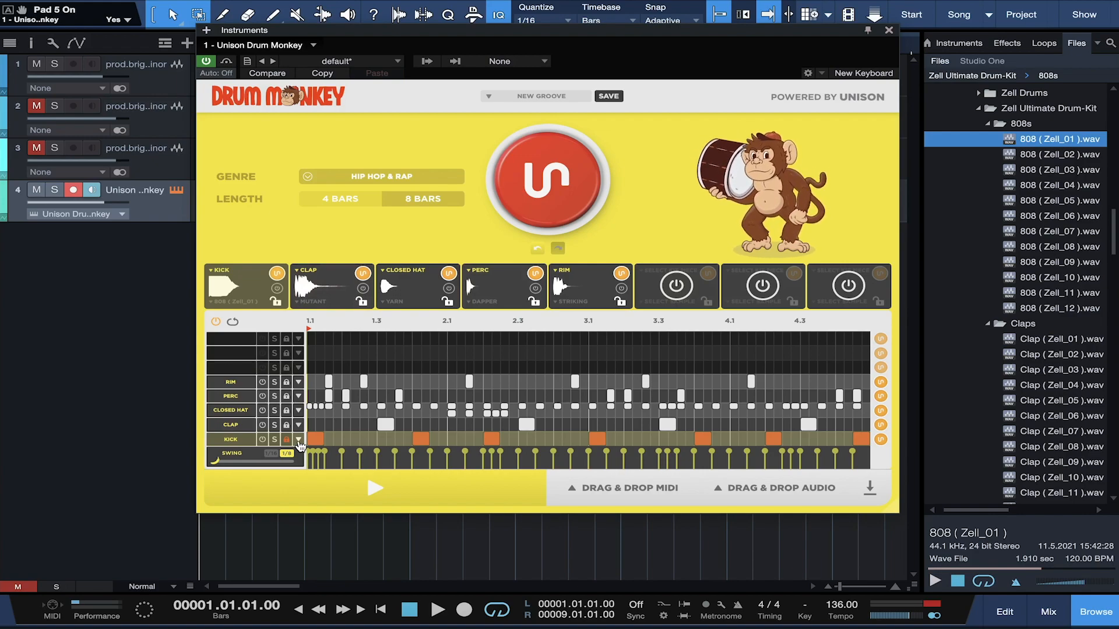
Step: Unlock the kick lane, show its pitch steps, and open the 808 kick's sample editor
click(287, 440)
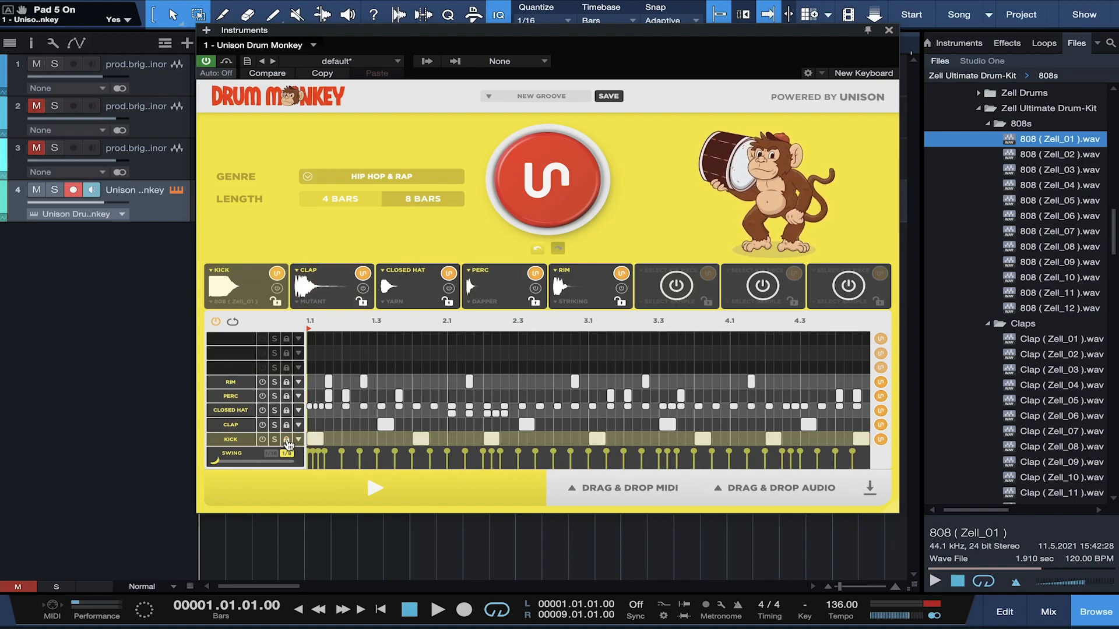
click(299, 440)
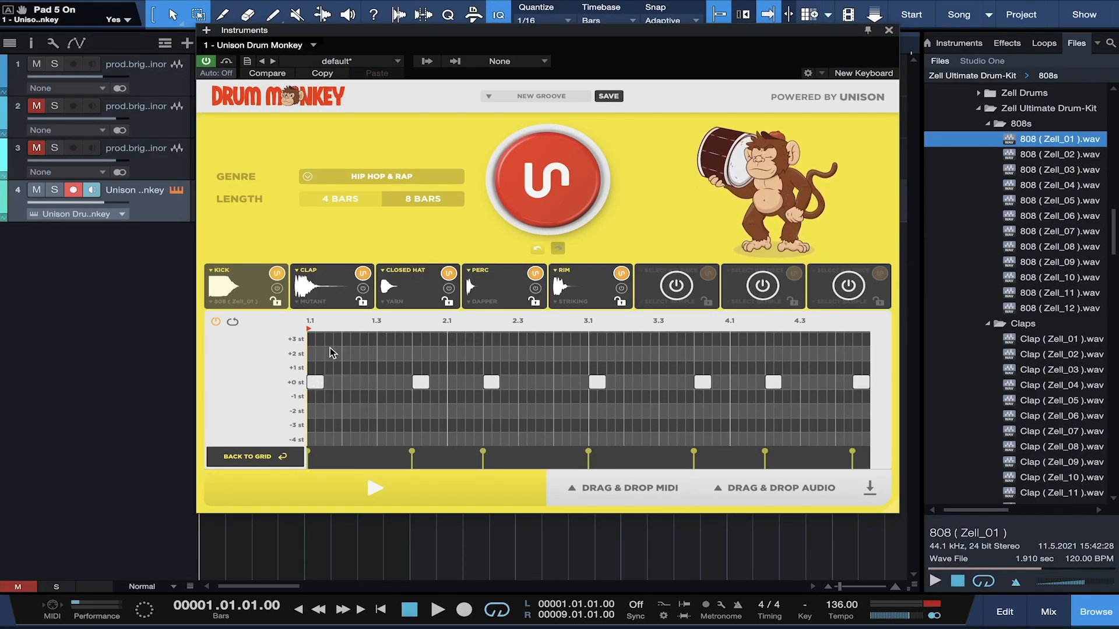
click(241, 291)
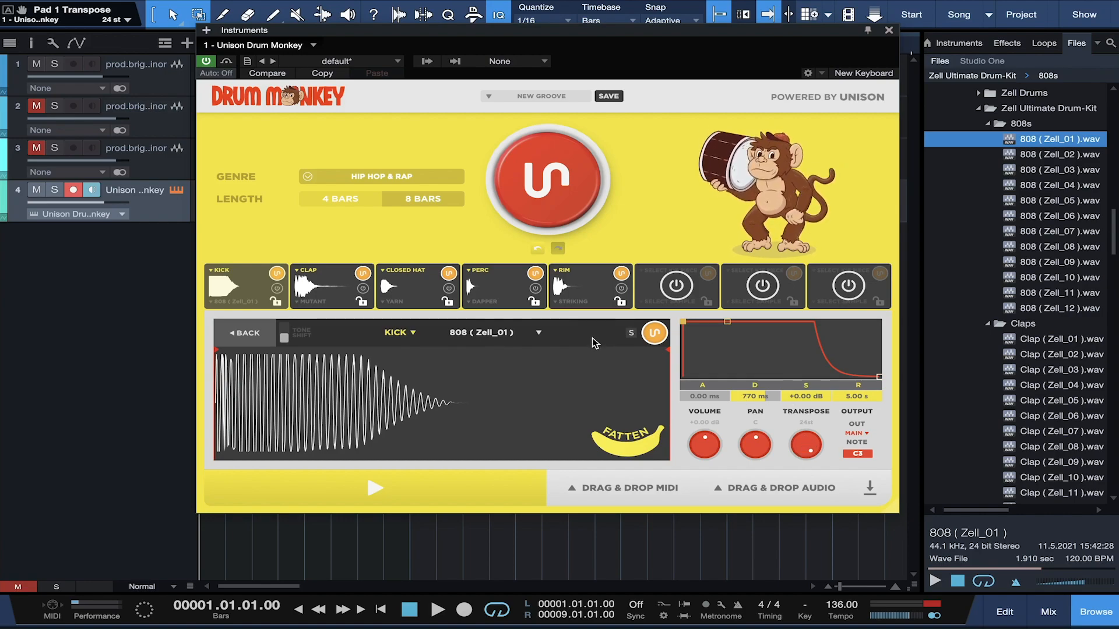
Step: In the kick pitch lane, lower the kick notes at 1.1 and 1.3 to -1 st
click(244, 333)
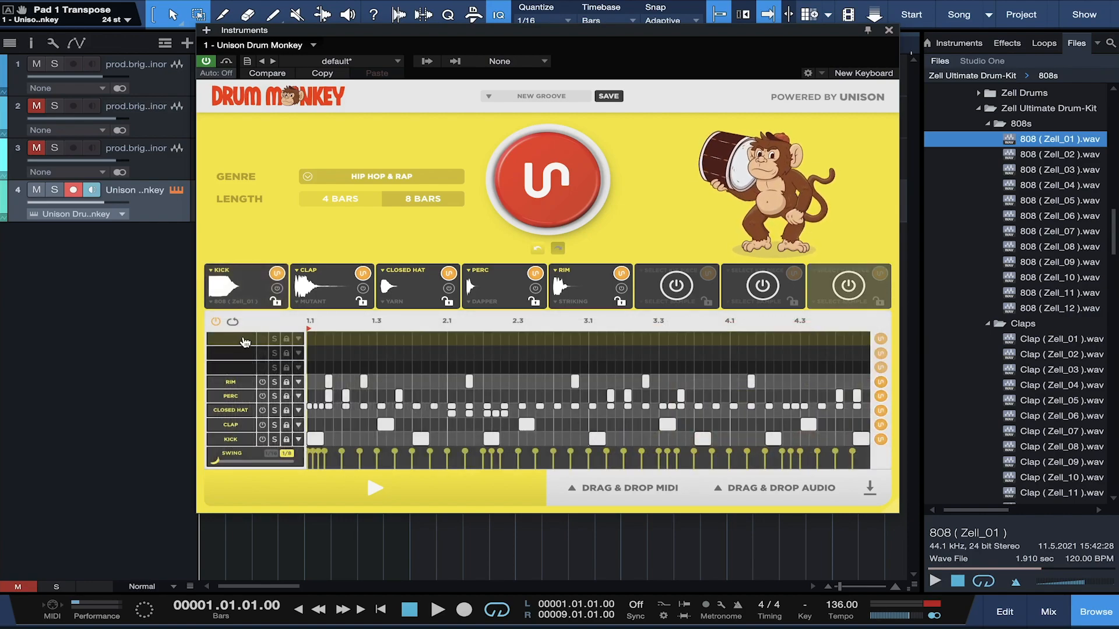
click(298, 438)
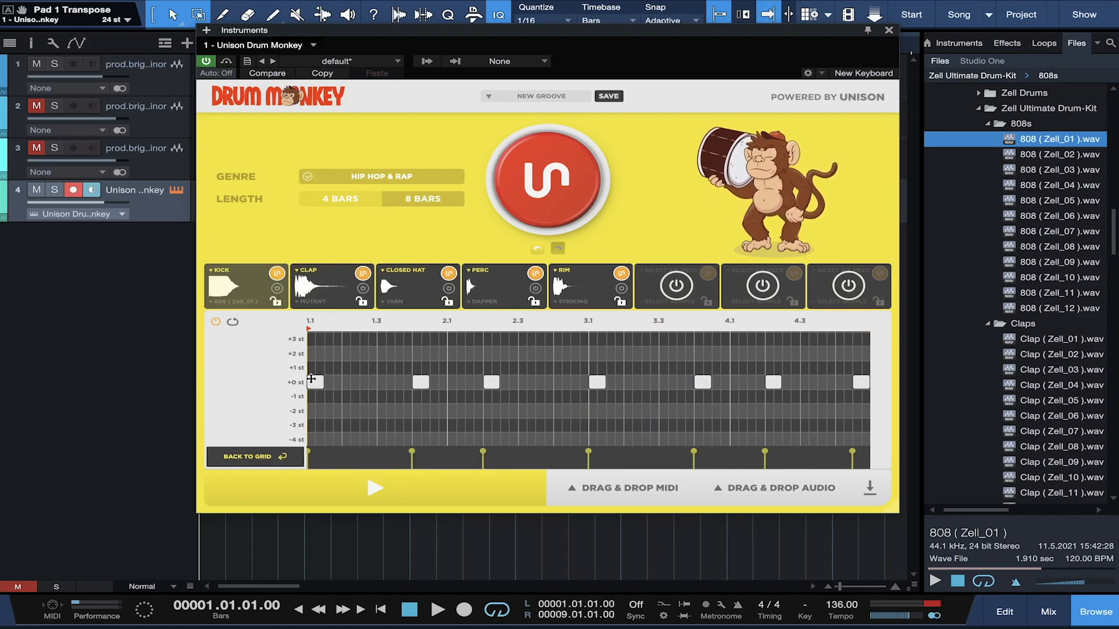
key(space)
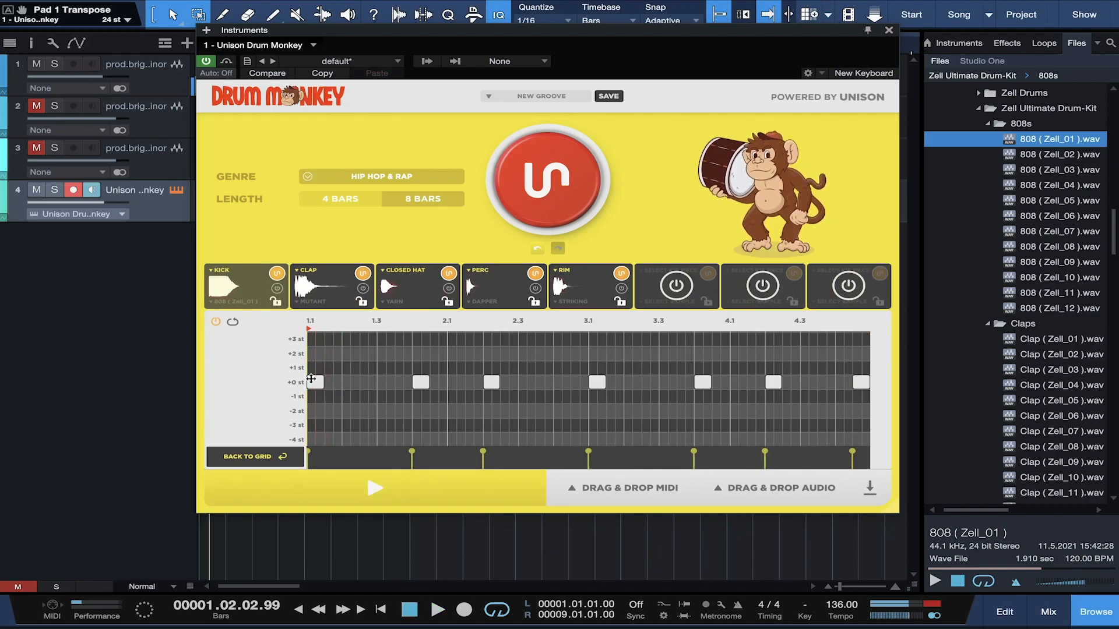
drag(316, 382, 315, 395)
key(space)
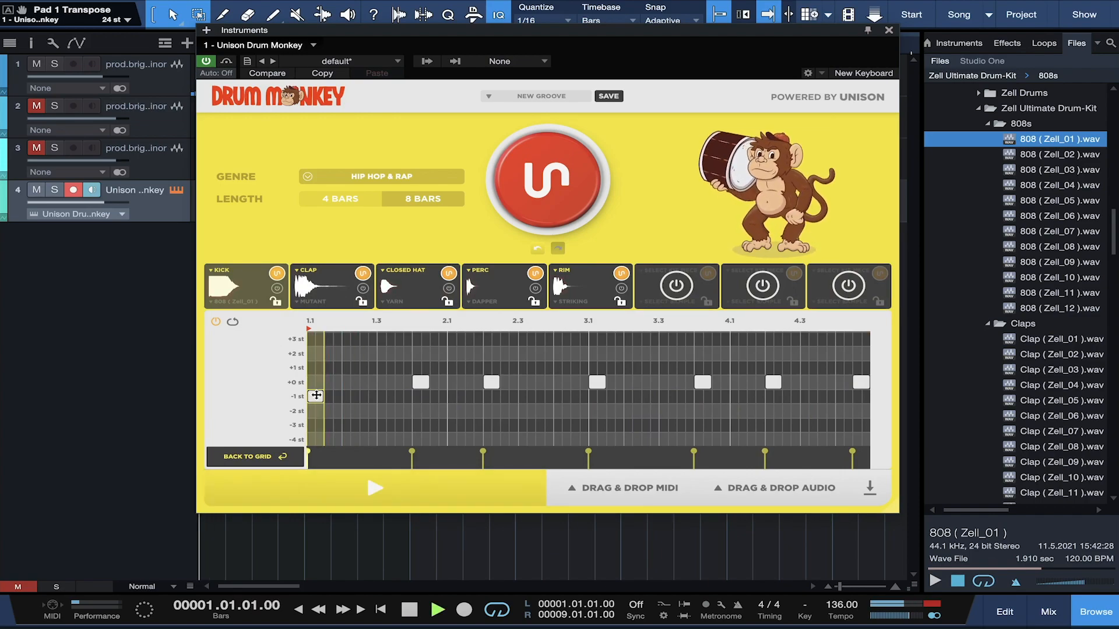
key(space)
drag(421, 382, 419, 396)
key(space)
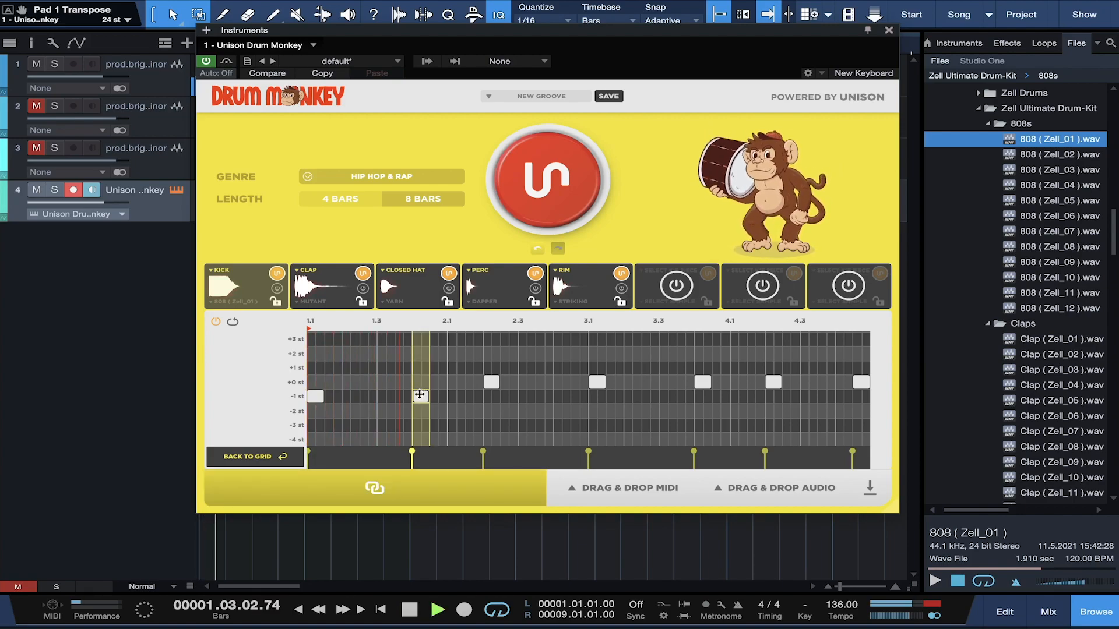
key(space)
Step: Set kick notes 2.2, 4.2 and the last to +1 st, and 3.1 and 3.4 to -1 st
click(490, 380)
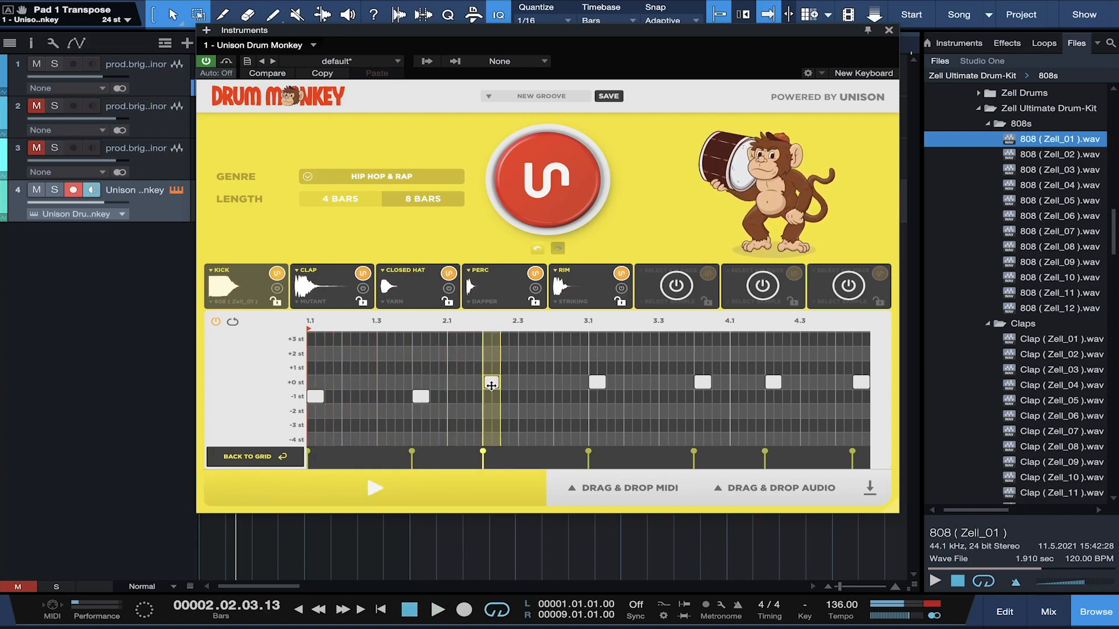
drag(491, 376, 490, 371)
key(space)
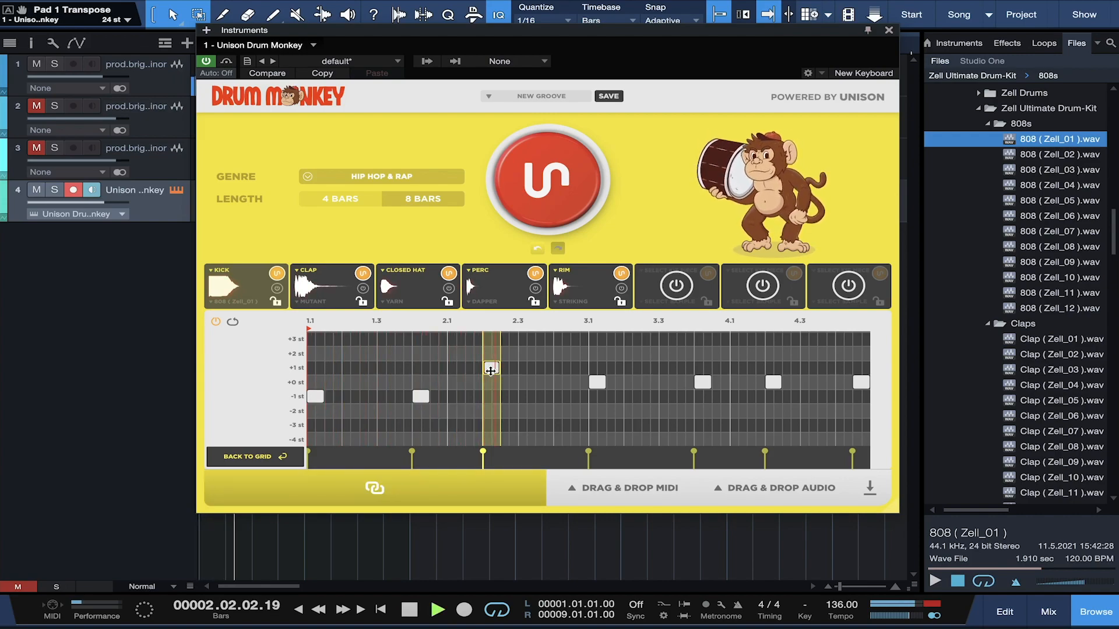
key(space)
drag(596, 381, 599, 392)
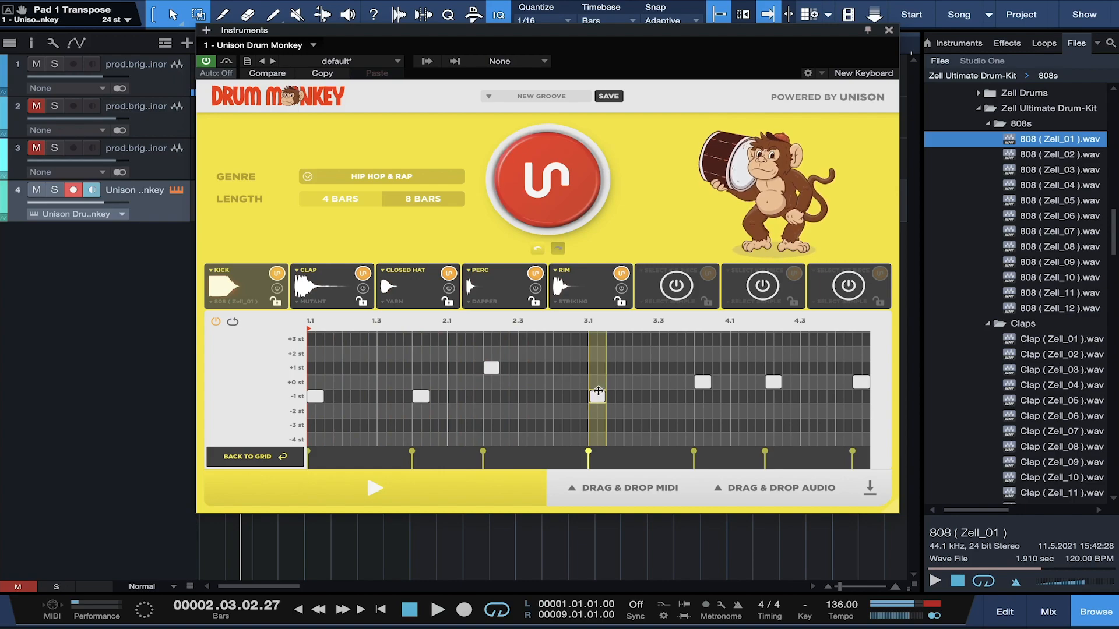
drag(702, 381, 700, 370)
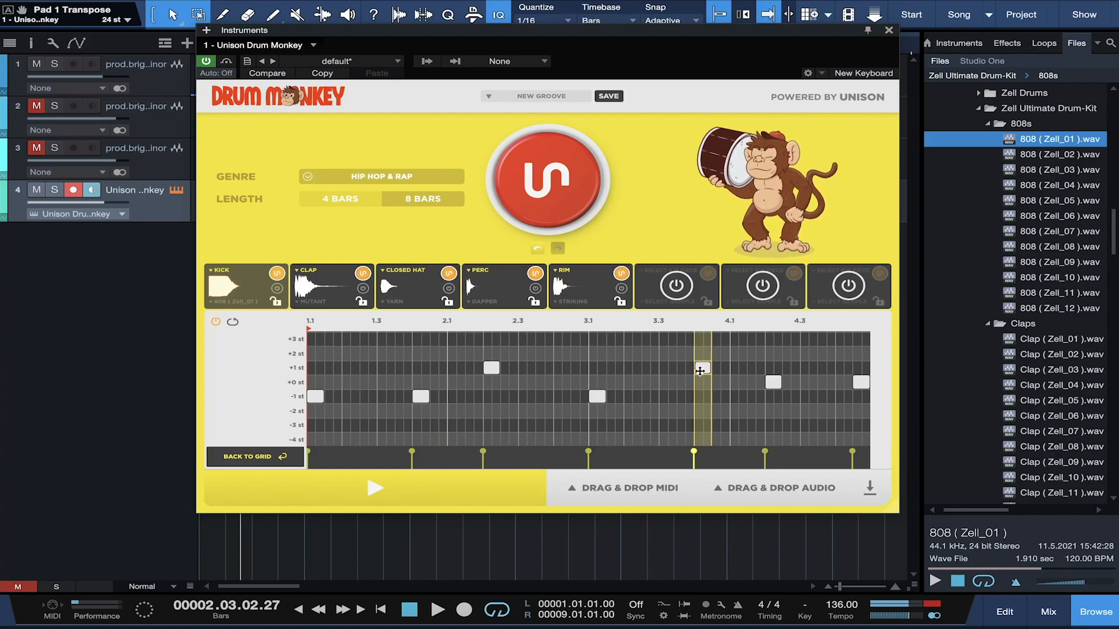
key(space)
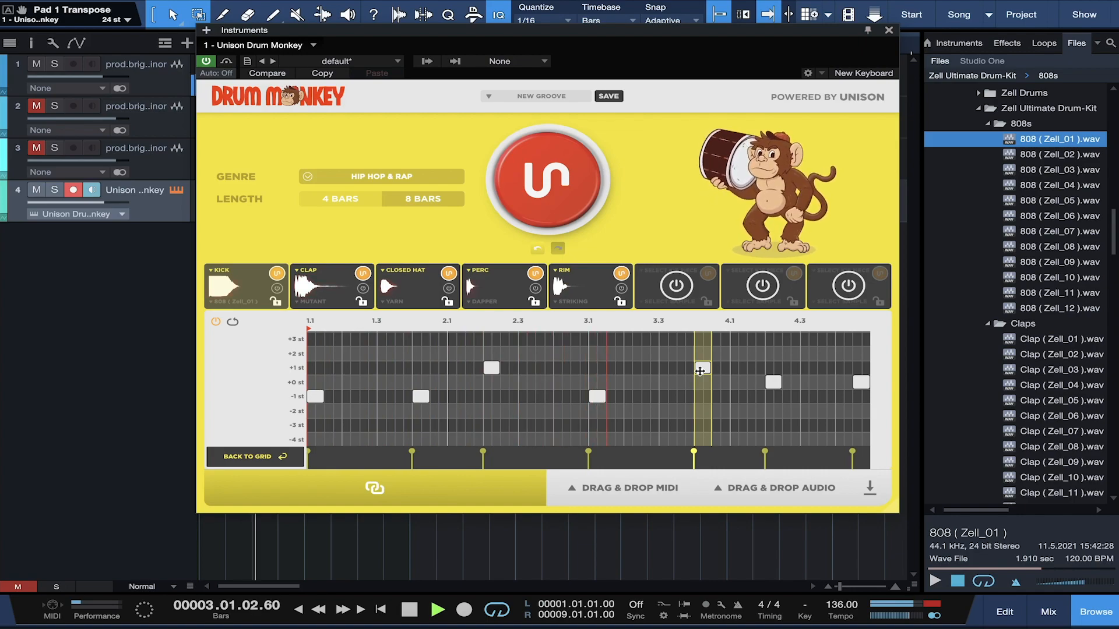
key(space)
drag(700, 370, 701, 400)
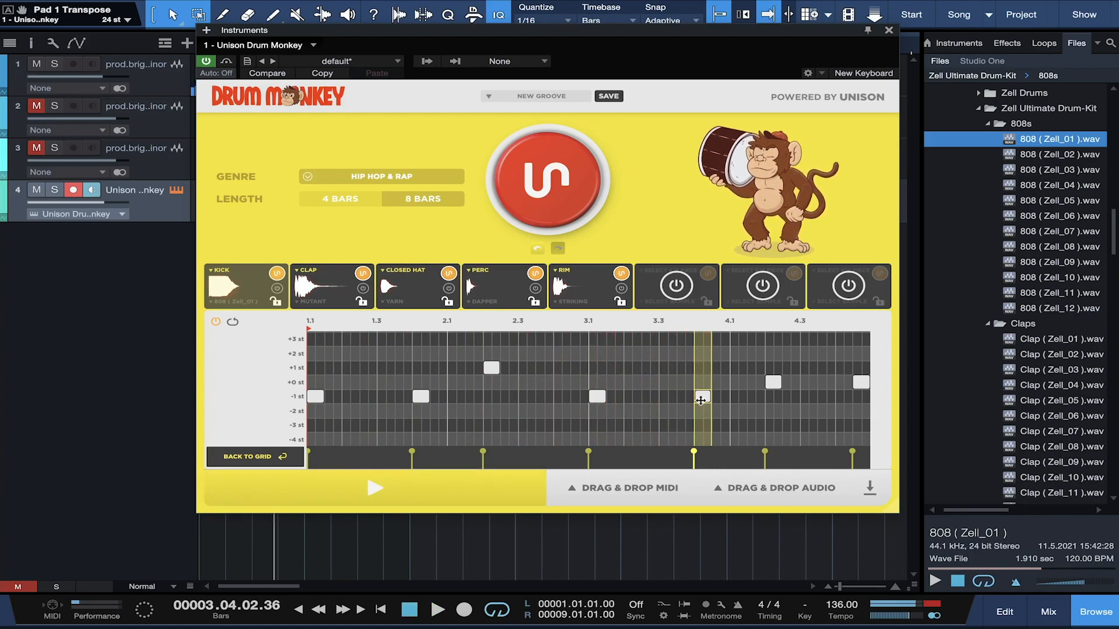
drag(772, 377, 772, 373)
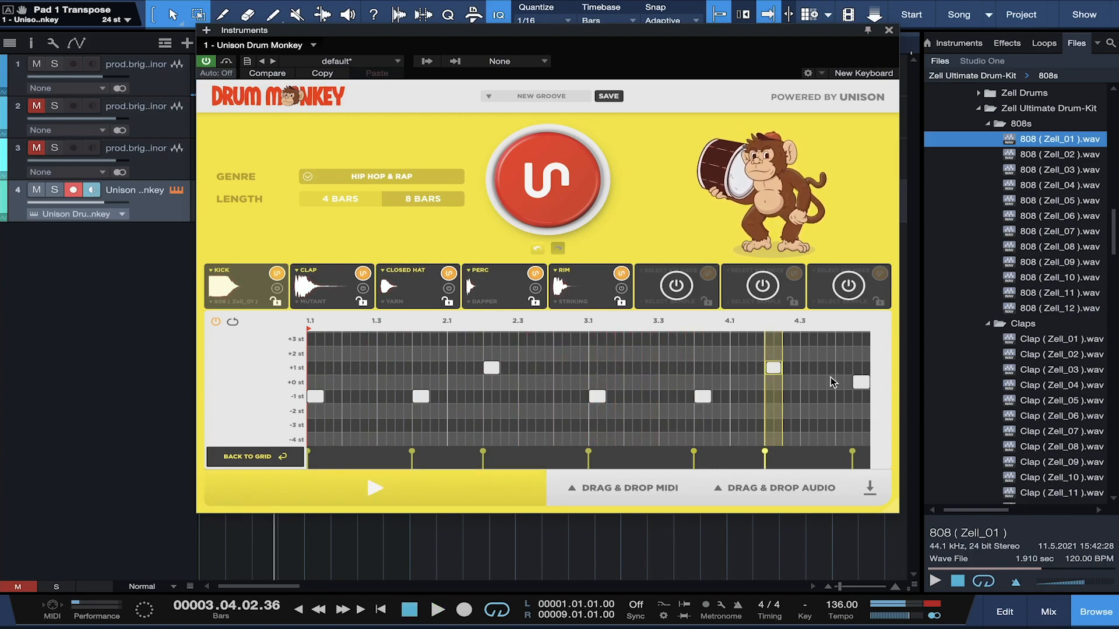
drag(861, 381, 860, 373)
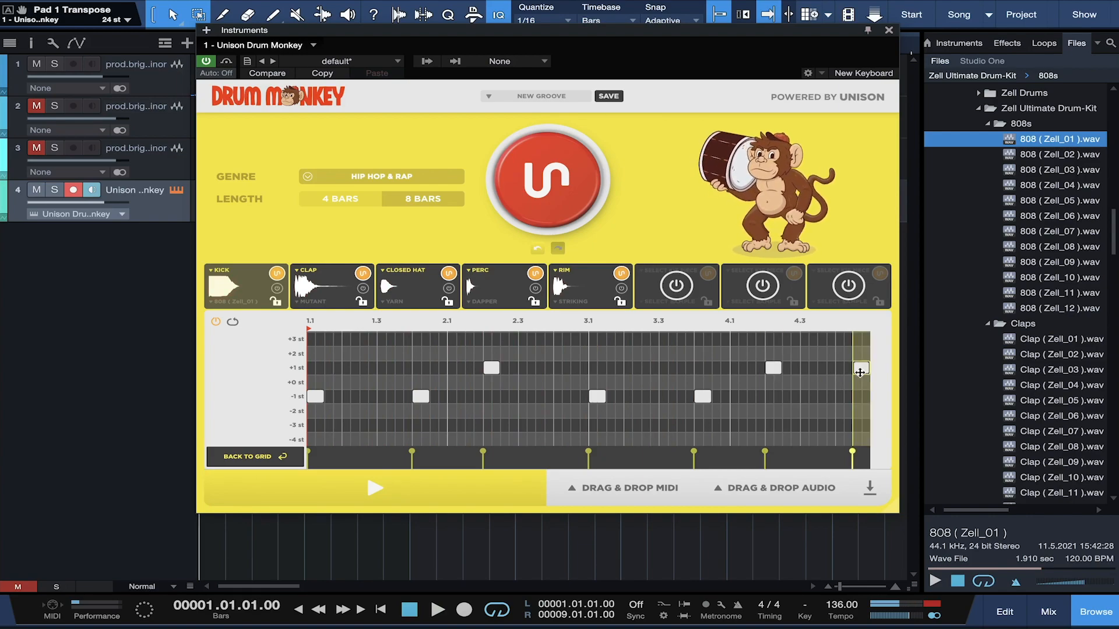
Step: Lower the 808 kick's transpose to 0 st and fatten it to 49% while auditioning
click(257, 285)
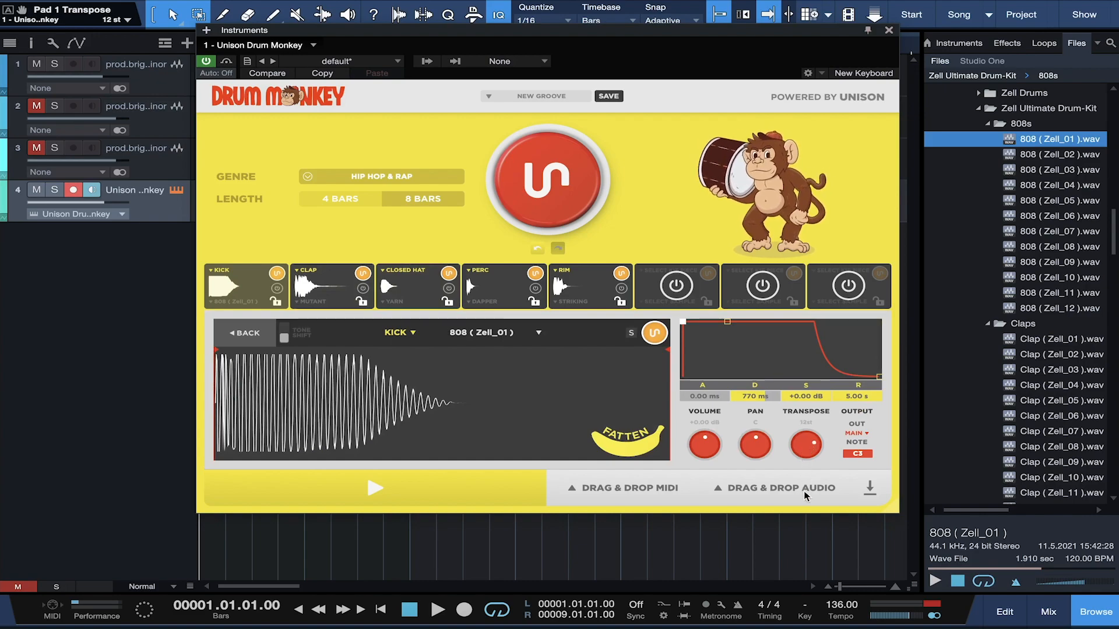
drag(812, 449, 810, 464)
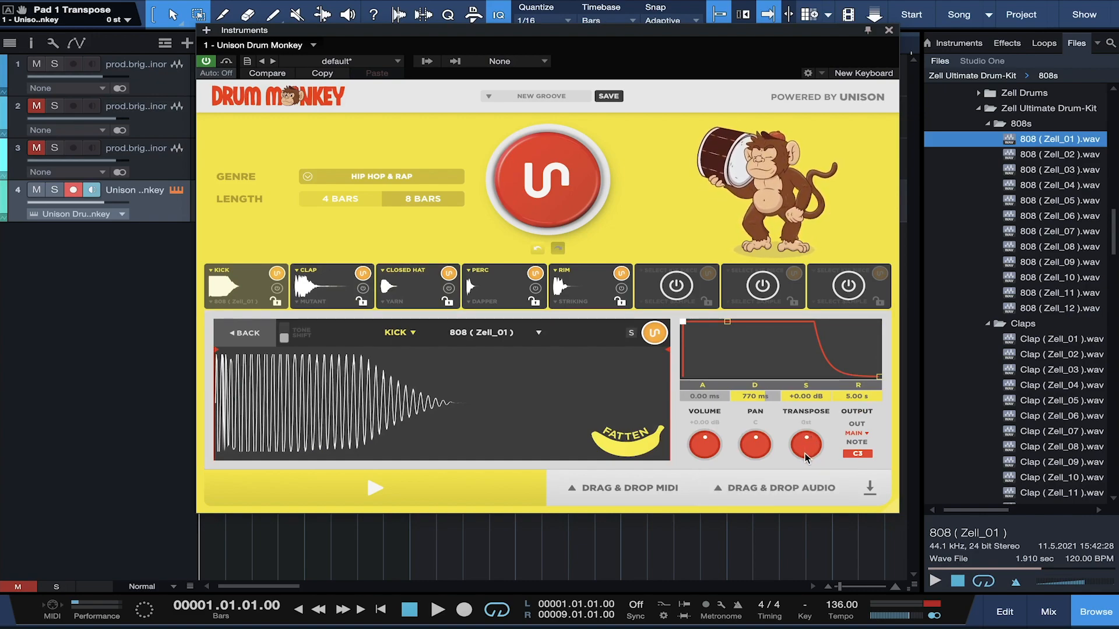
key(space)
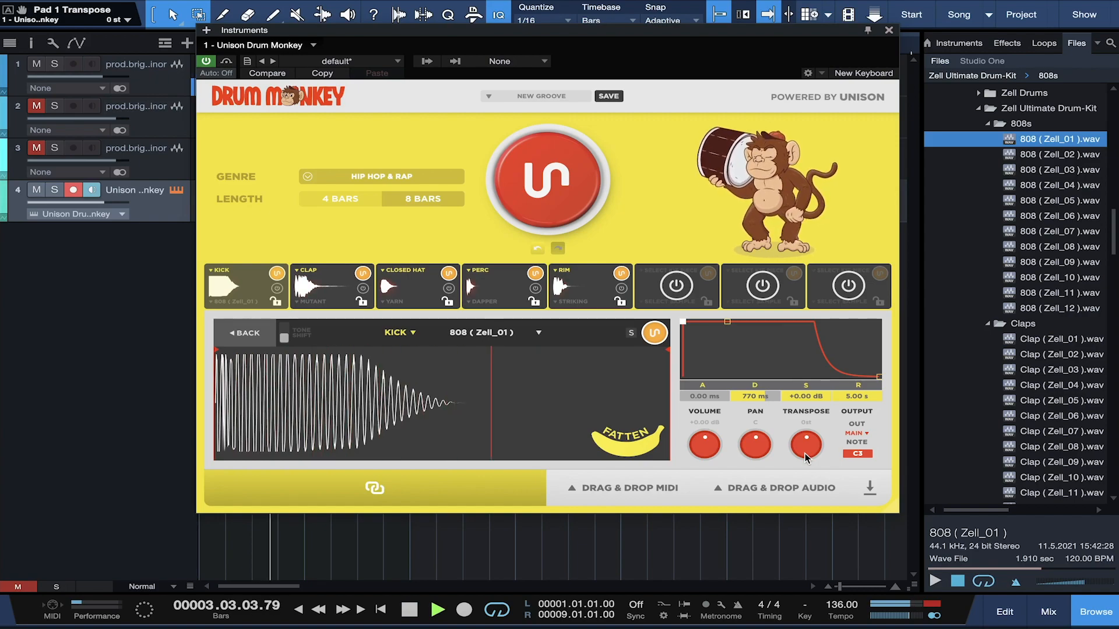
click(609, 442)
drag(610, 442, 627, 454)
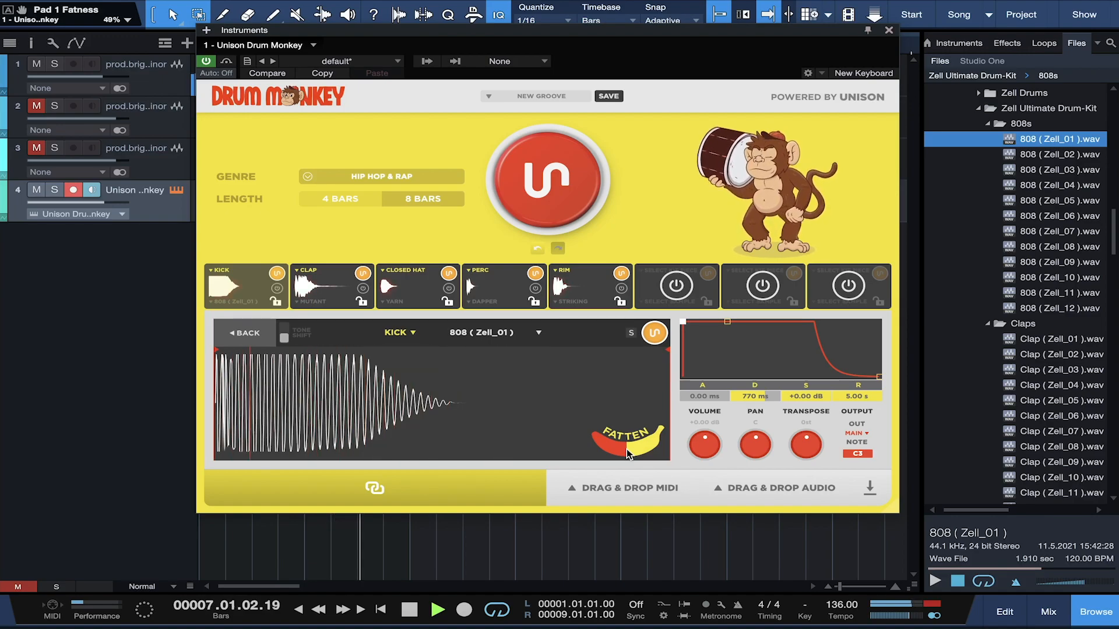
key(space)
click(245, 333)
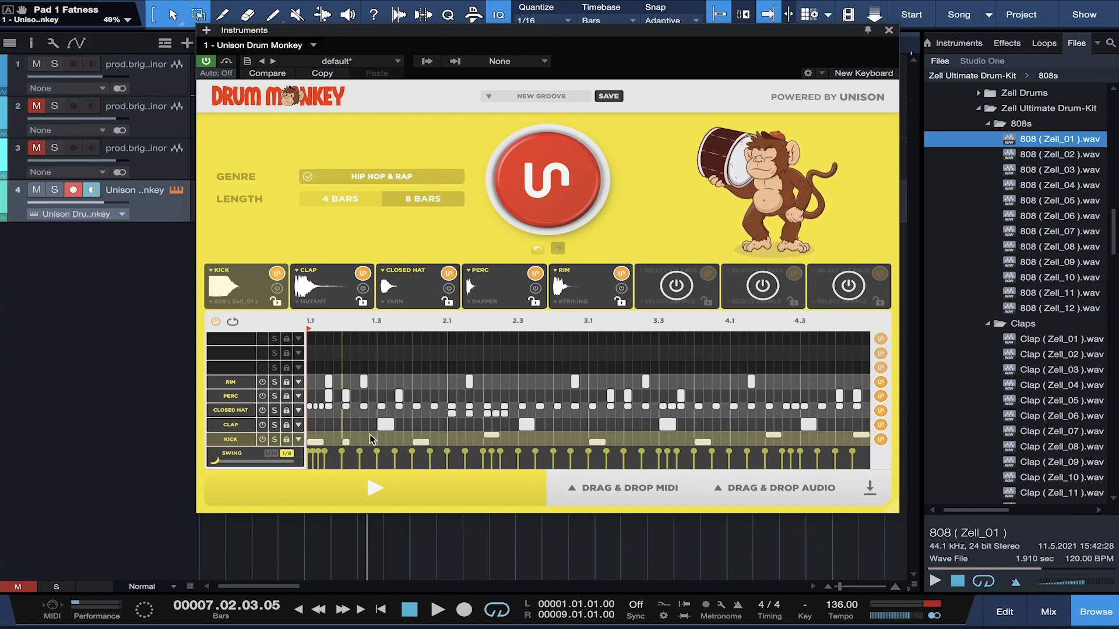
Step: Try adding clap steps near the start of the bar, then remove one again
click(320, 424)
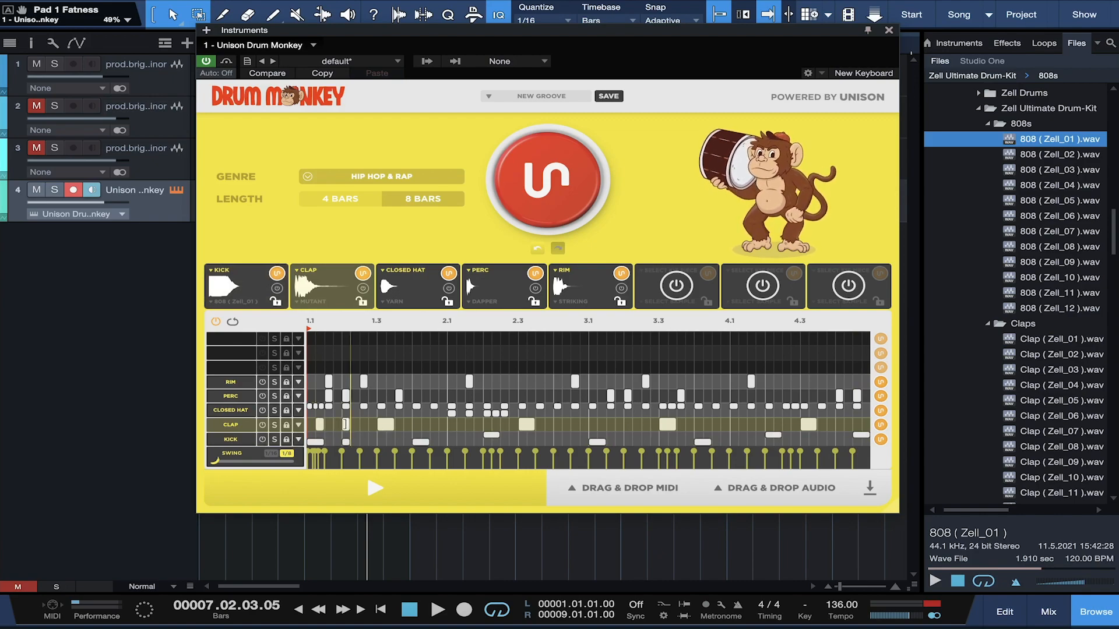
click(345, 425)
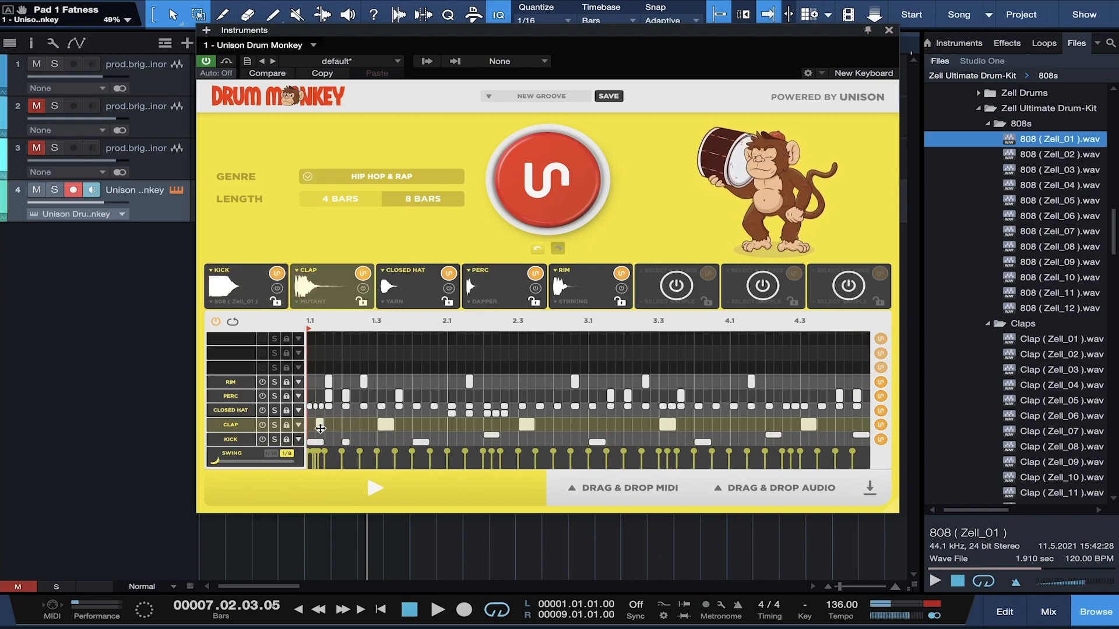
click(319, 426)
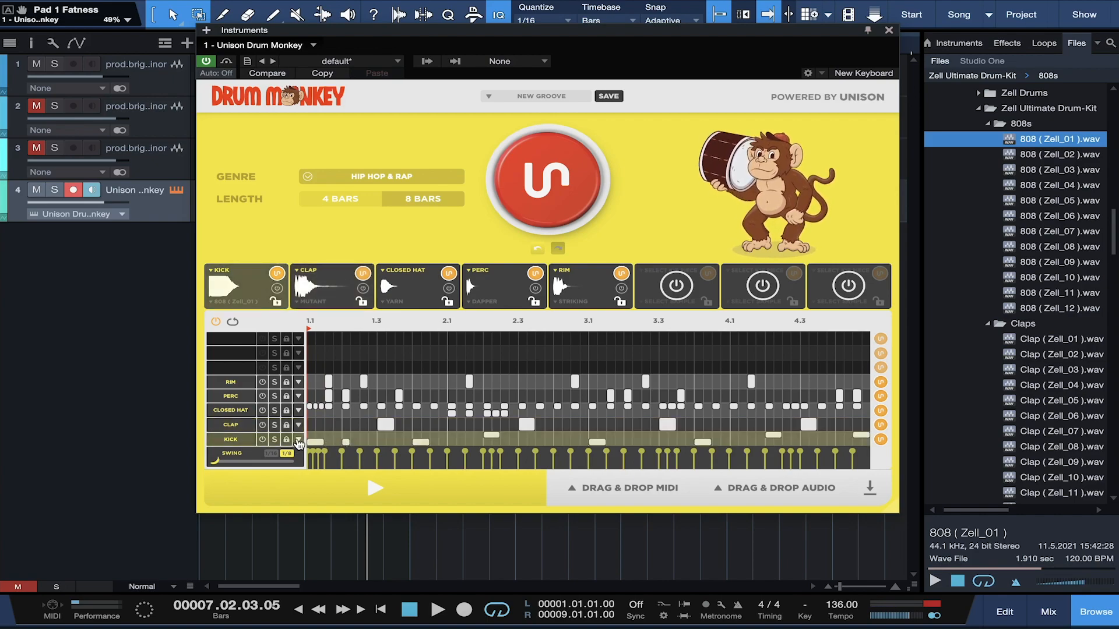
Step: Add a short +1 st kick note near 1.2, audition it, then undo it
click(299, 441)
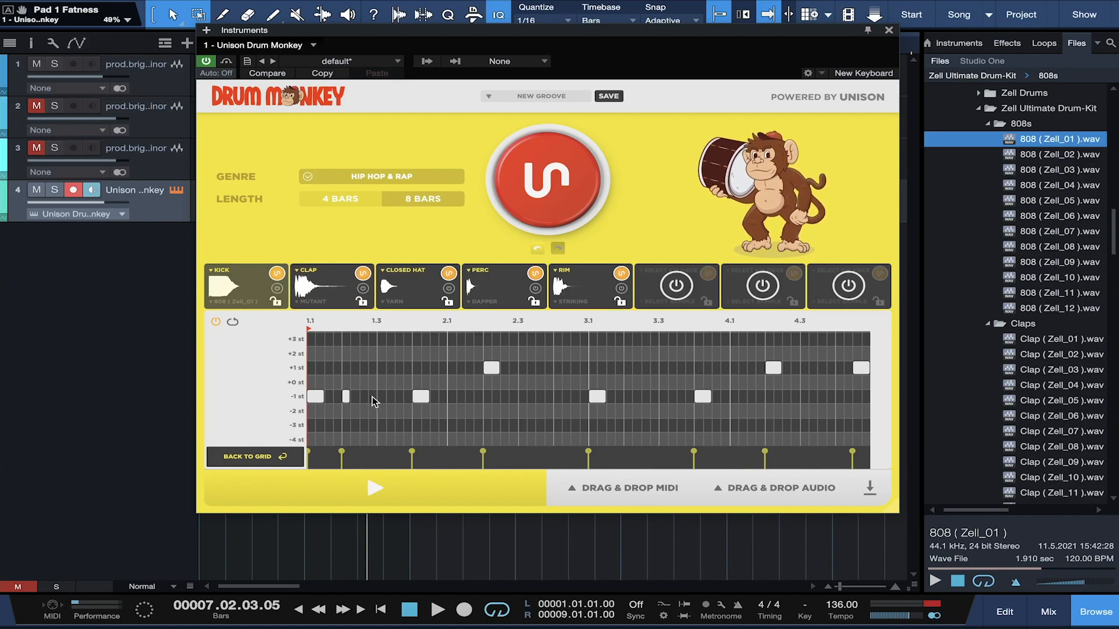
click(397, 368)
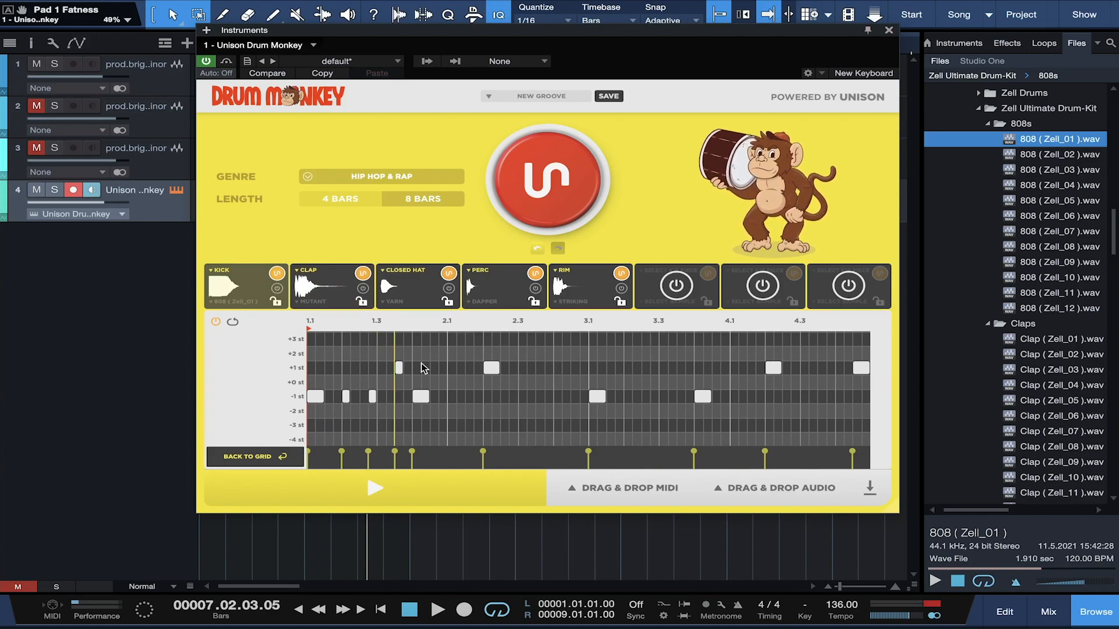
key(space)
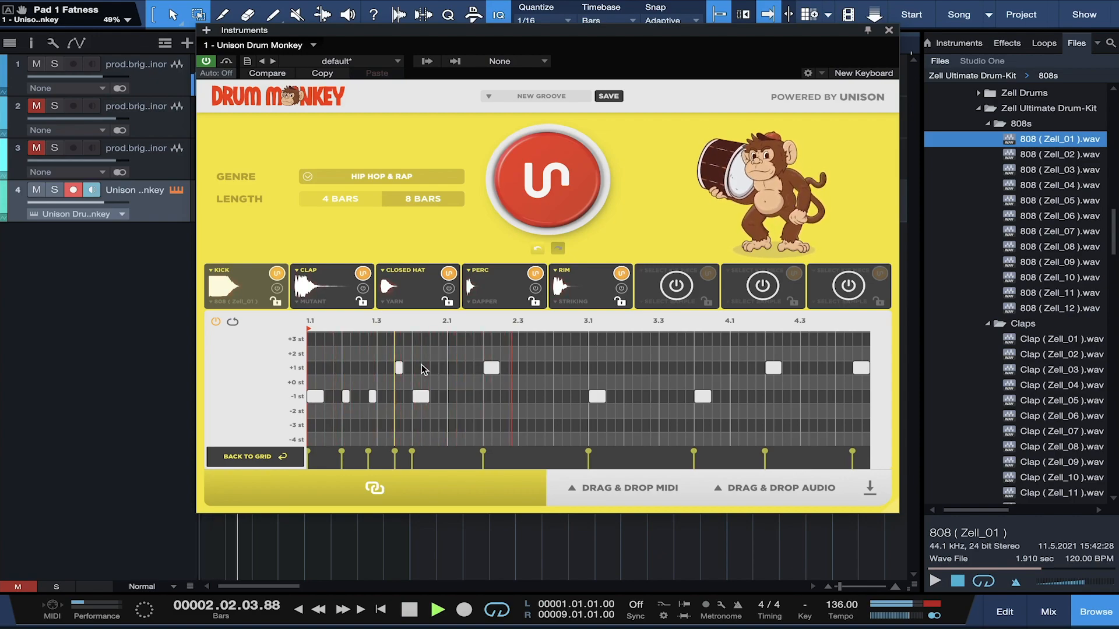
key(space)
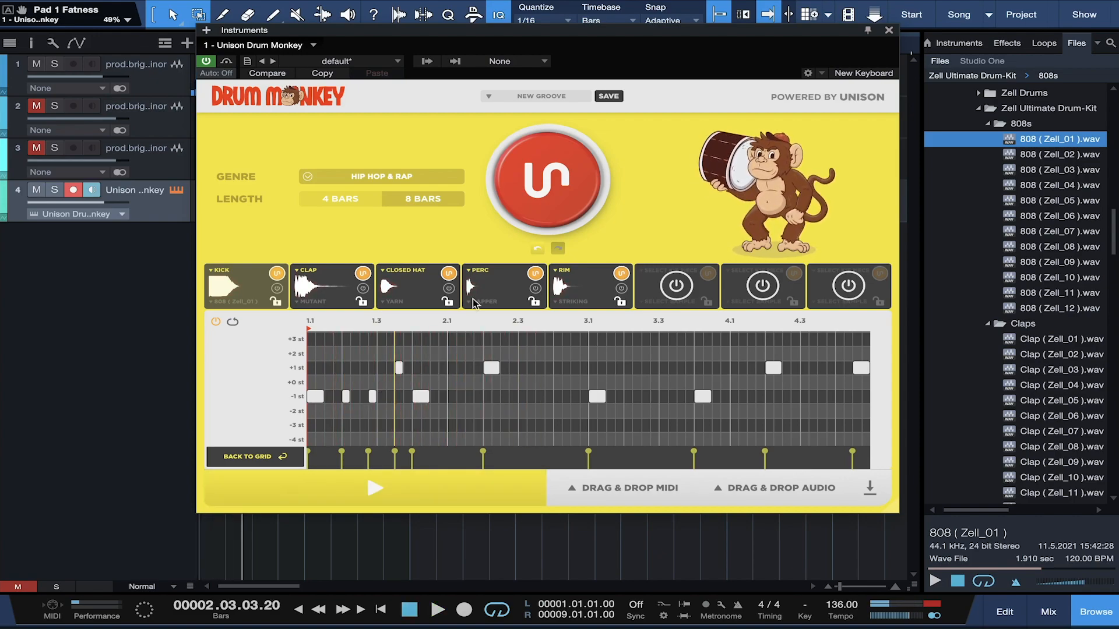
click(536, 250)
Step: Undo one more kick edit and drop the groove into the arrangement as separate audio stems
click(536, 250)
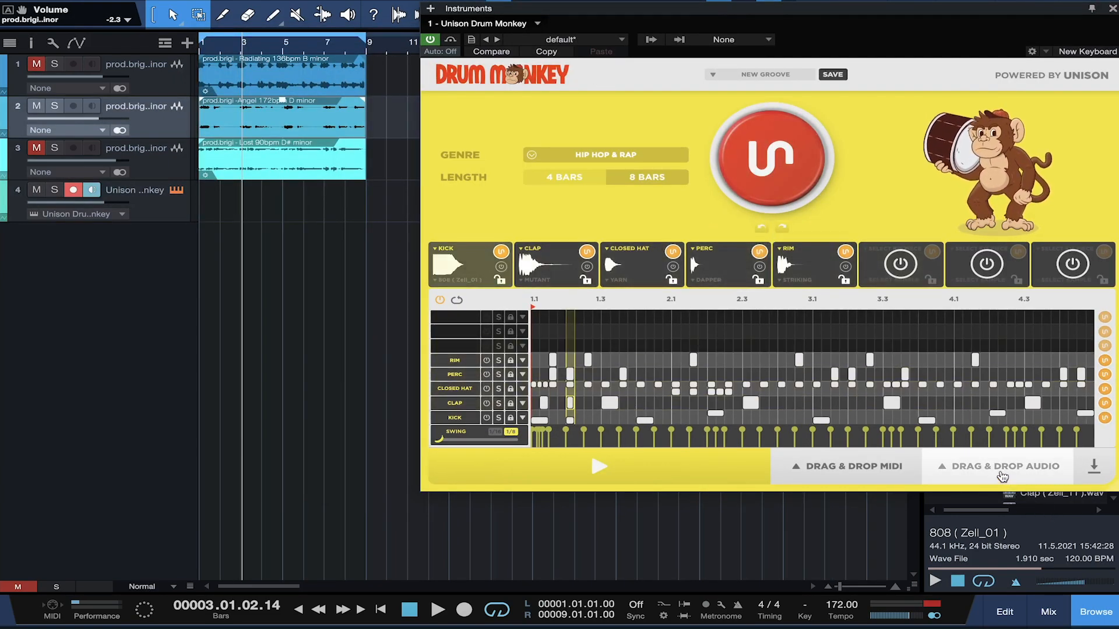
click(1002, 477)
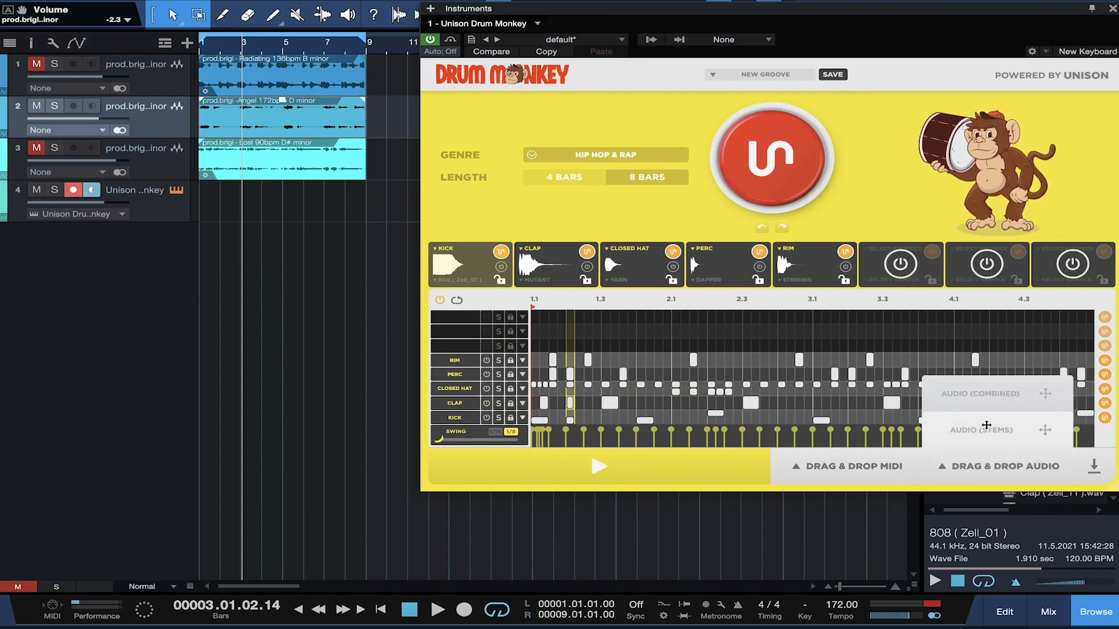
drag(964, 431, 228, 264)
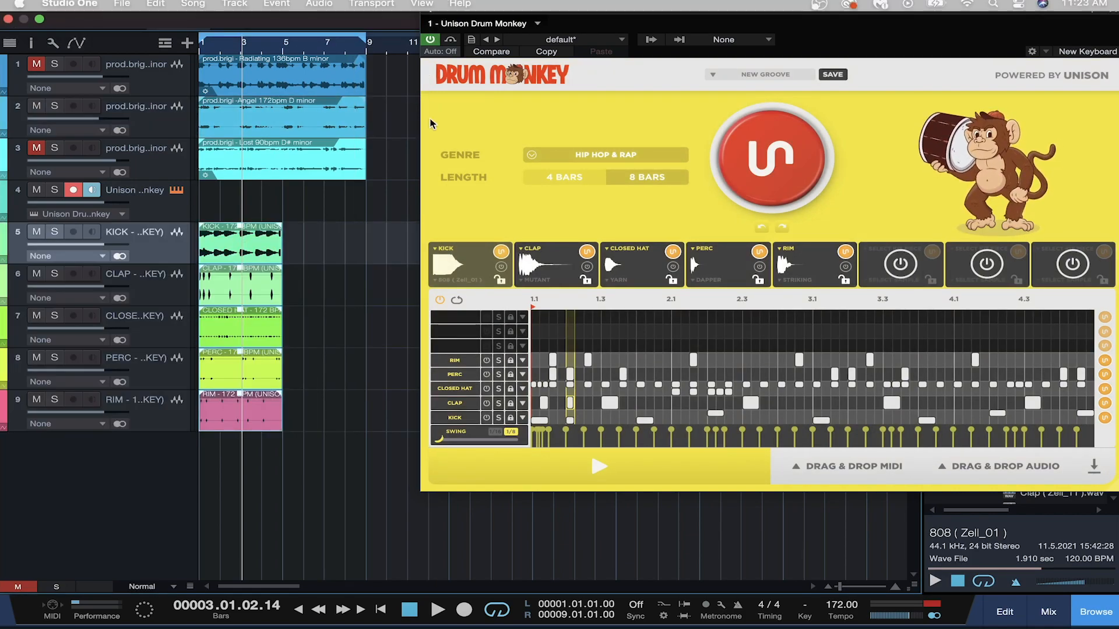
Step: Bypass the Drum Monkey plugin and play the new stems from the start
click(432, 41)
key(comma)
key(space)
key(space)
Step: Mute the second backing track, set the song tempo to 136 BPM, and play it back
click(36, 108)
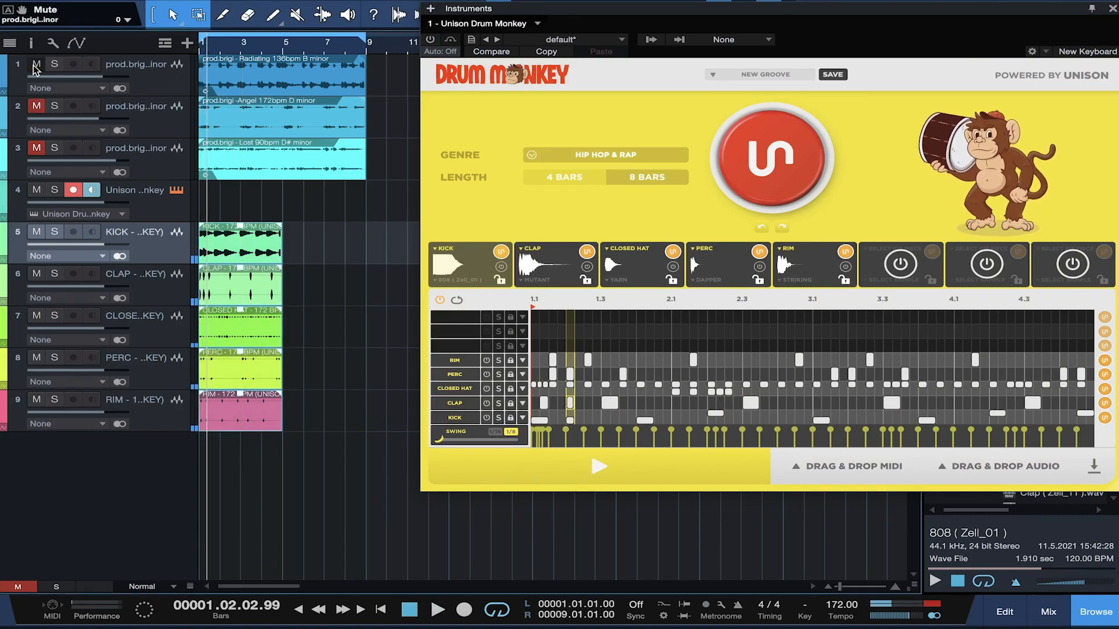
double_click(838, 606)
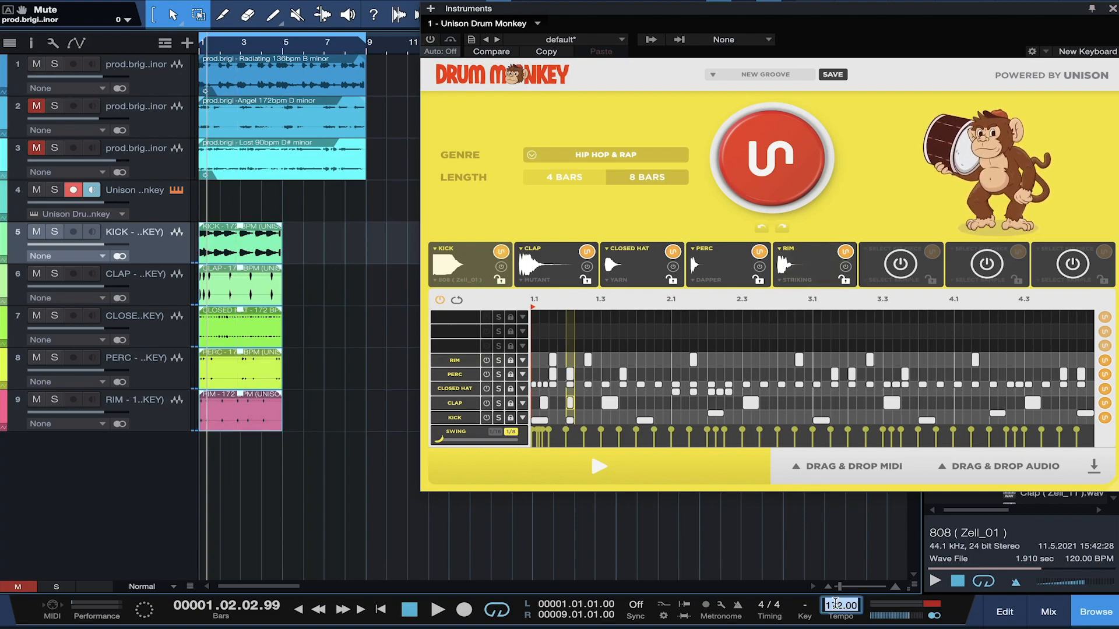
text(136)
key(Return)
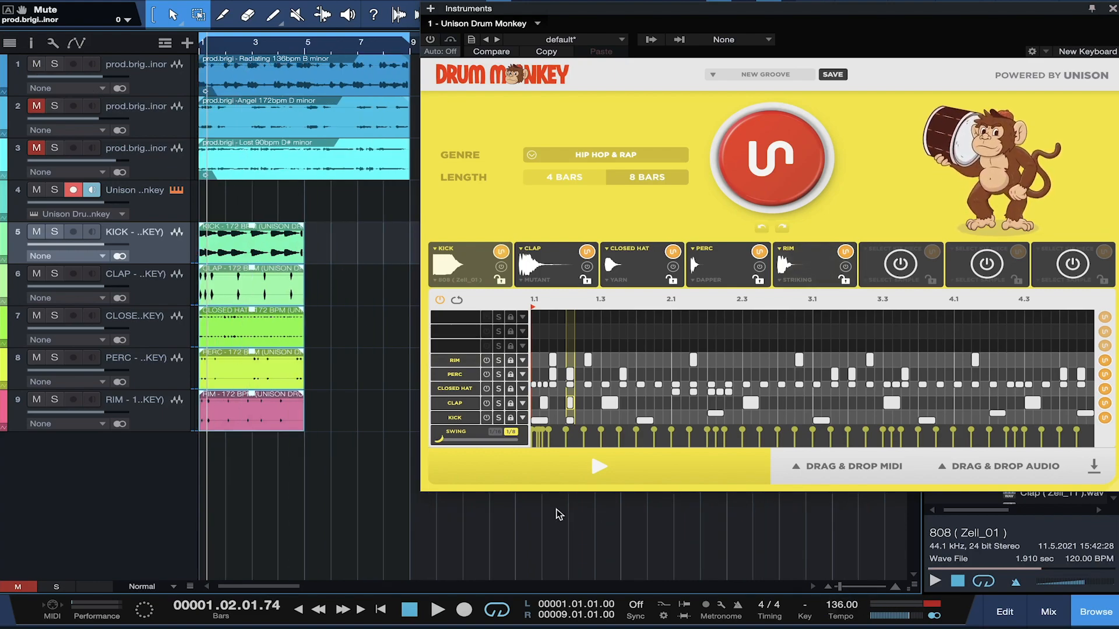
key(comma)
key(space)
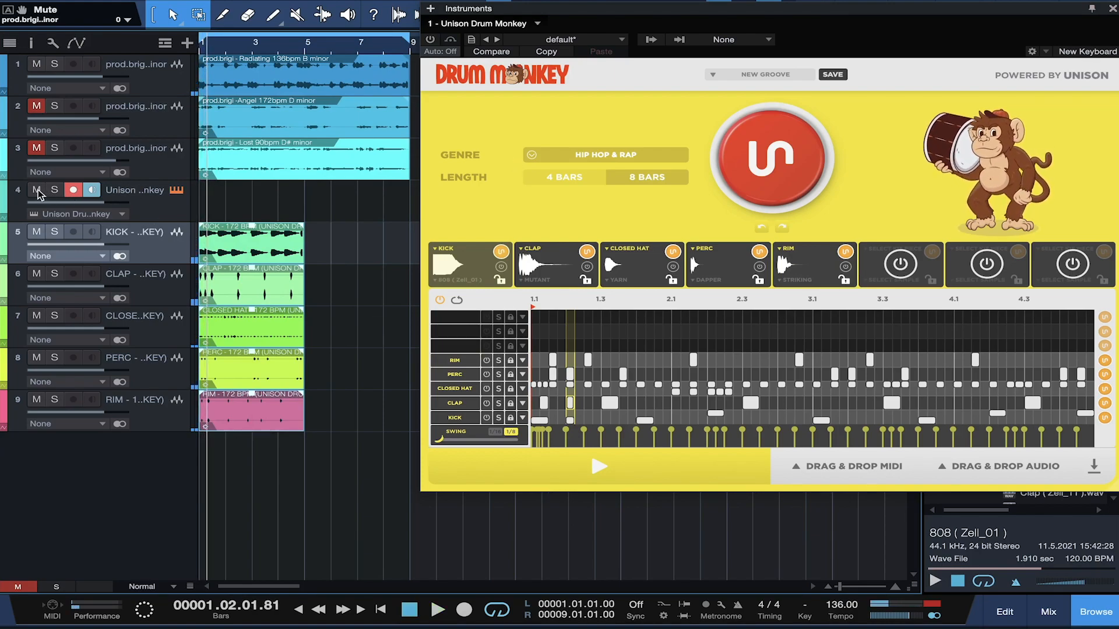
key(comma)
key(space)
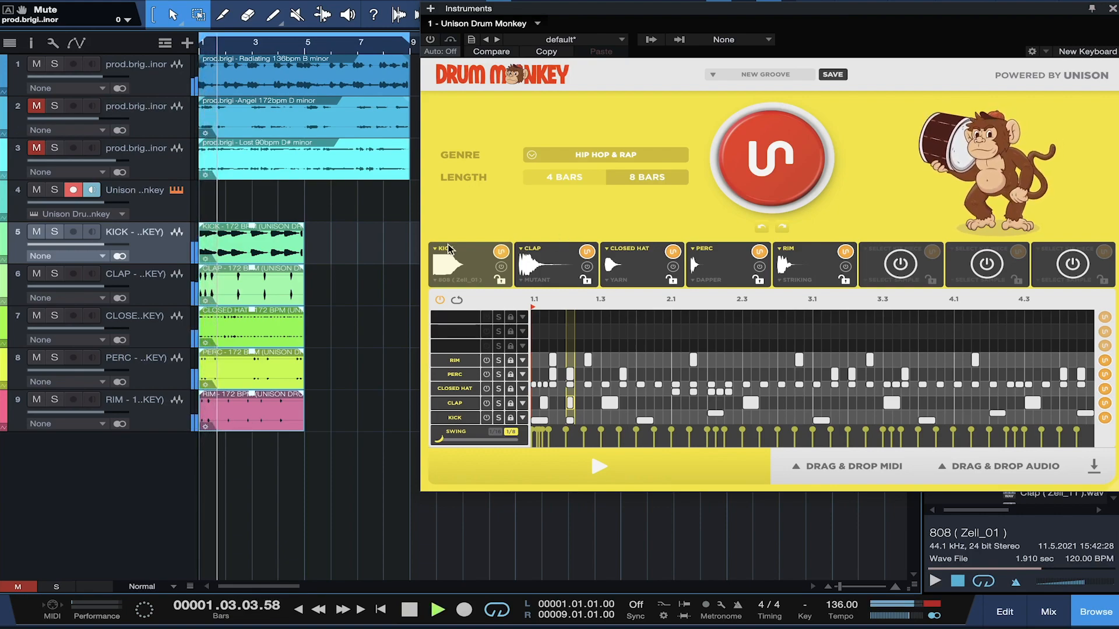
key(space)
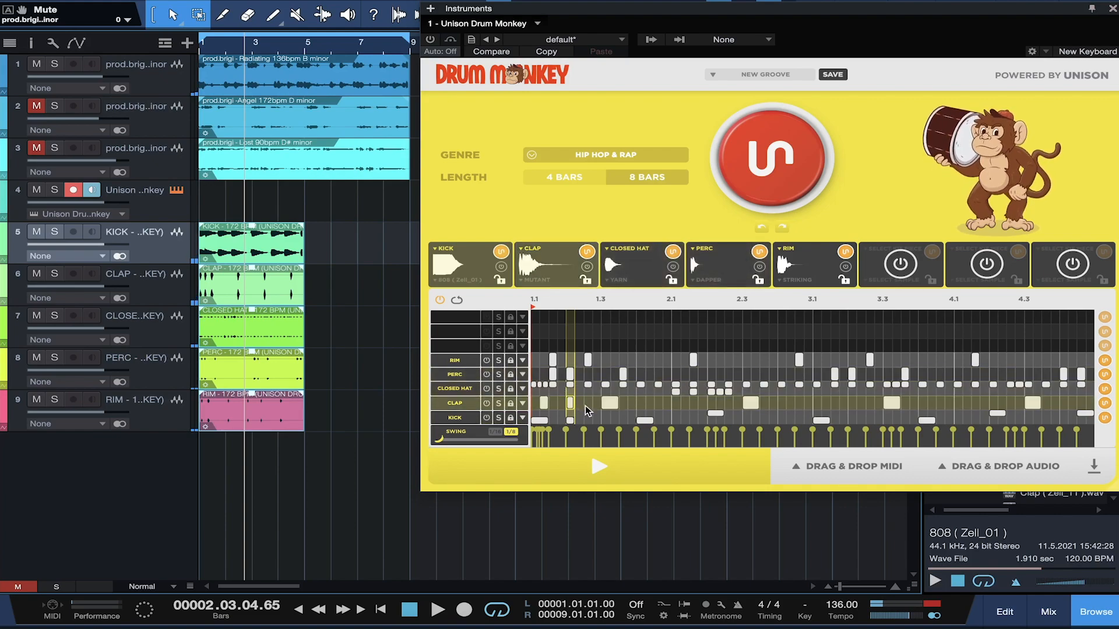
Step: Delete the first two clap notes in Drum Monkey and select the old CLAP audio track
drag(585, 407, 540, 404)
key(Delete)
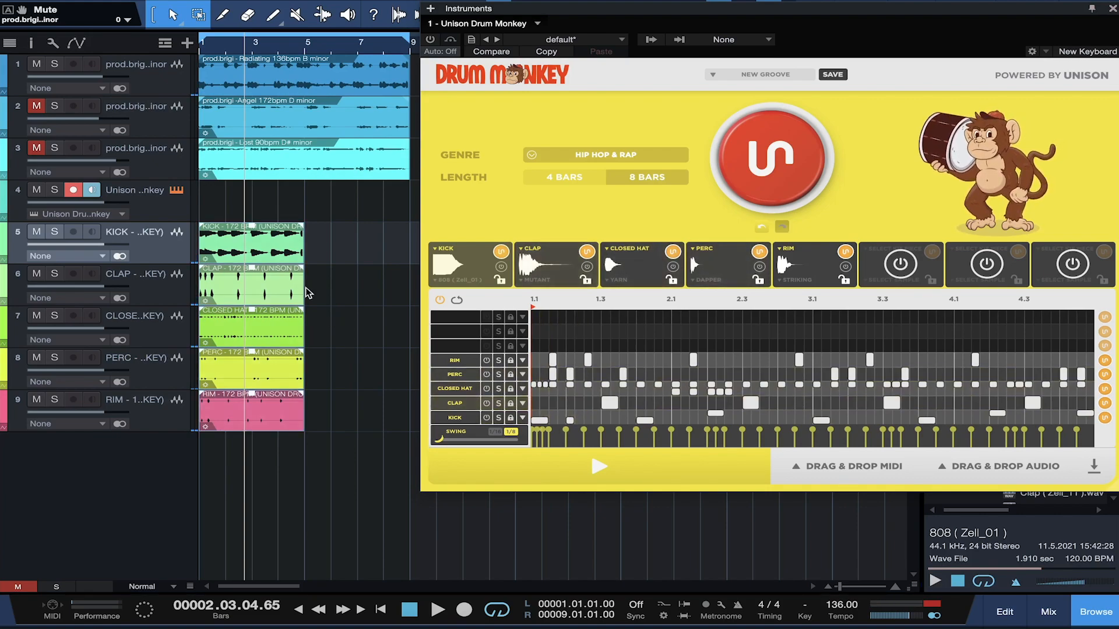
click(163, 294)
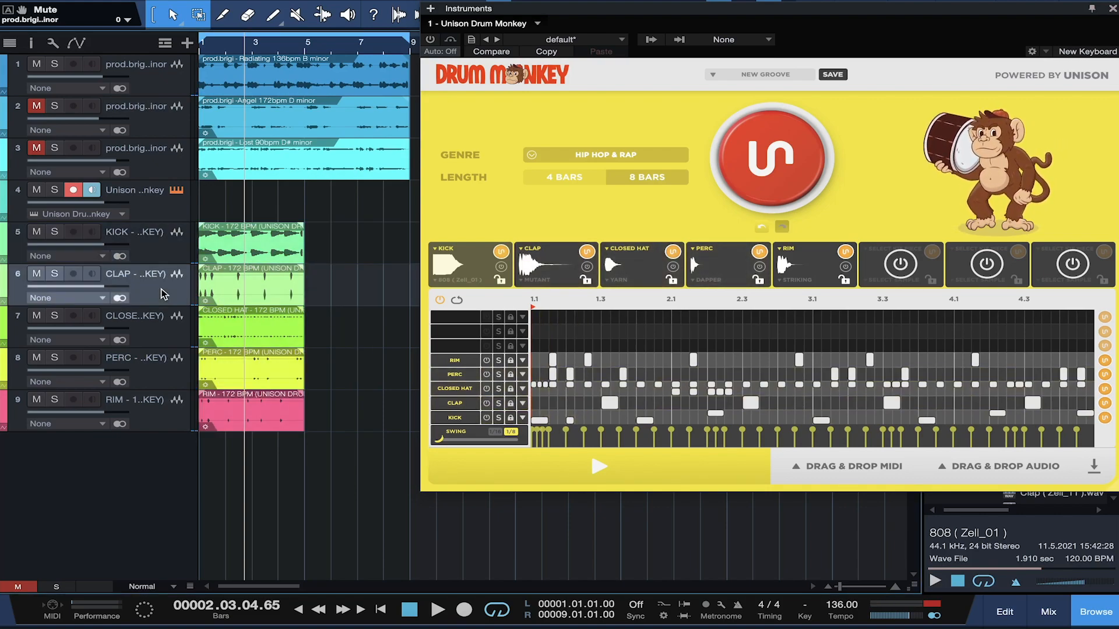
Step: Remove the old CLAP track and lock the Rim, Perc, Closed Hat and Kick lanes
right_click(163, 294)
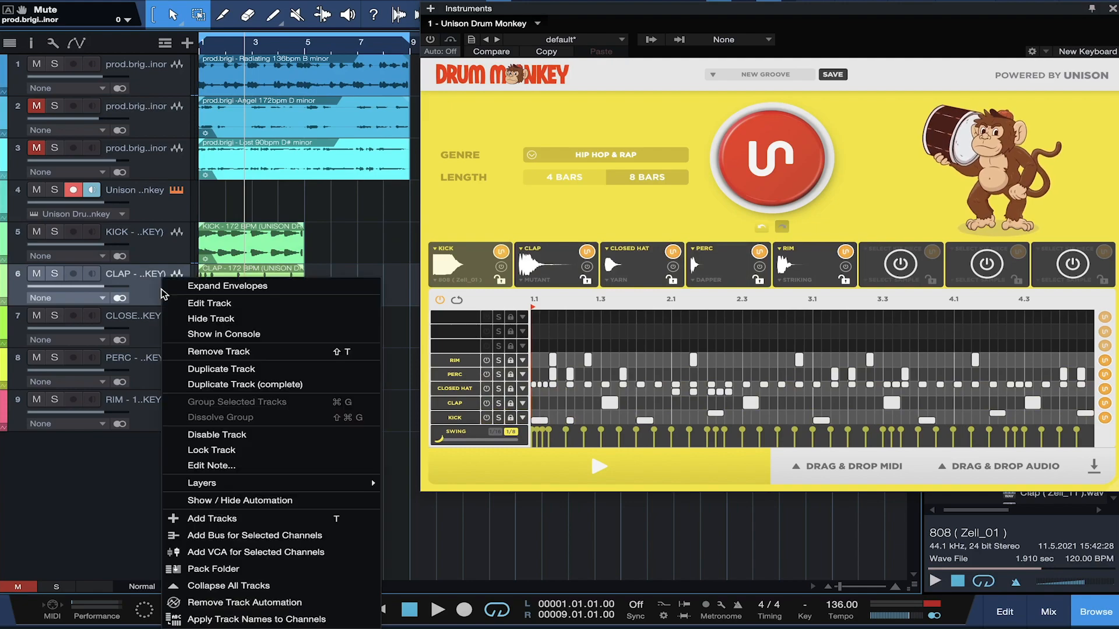
click(220, 351)
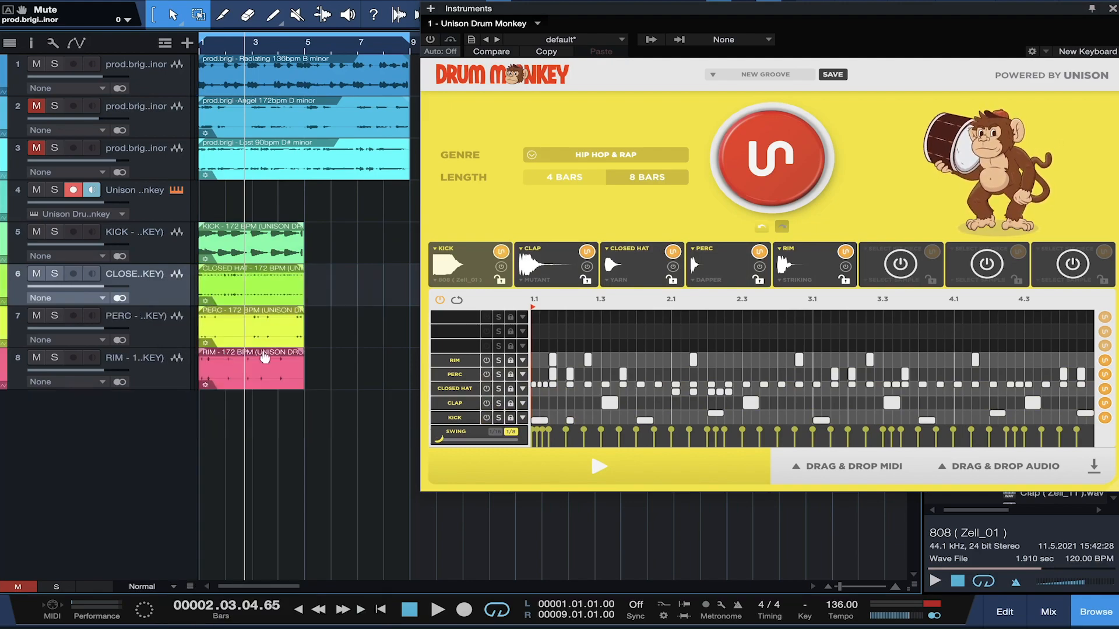
click(511, 374)
click(511, 360)
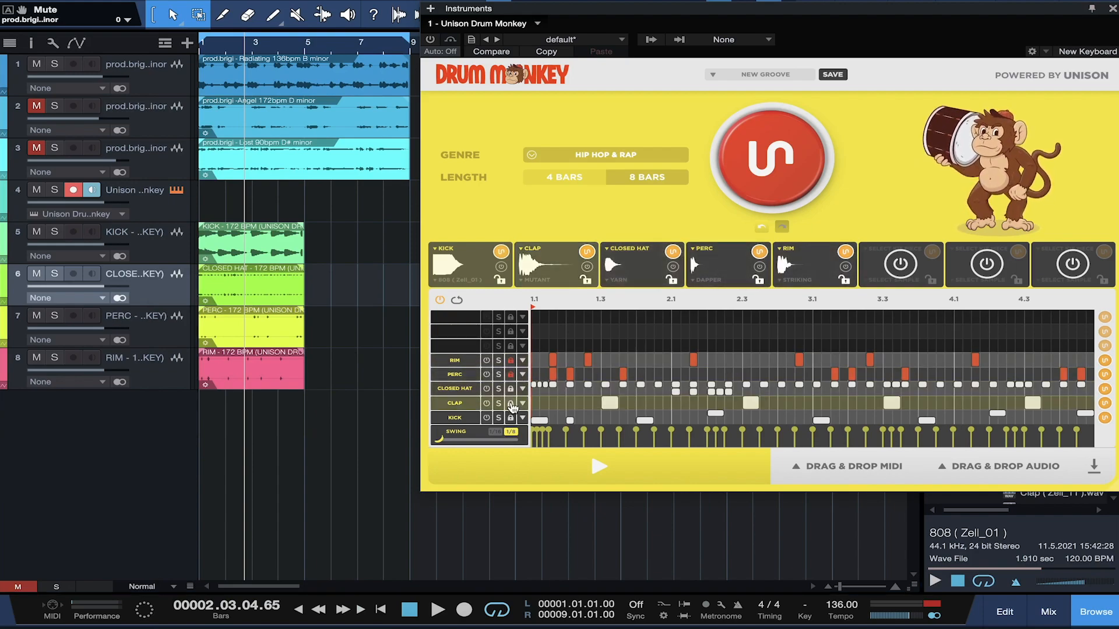
click(510, 389)
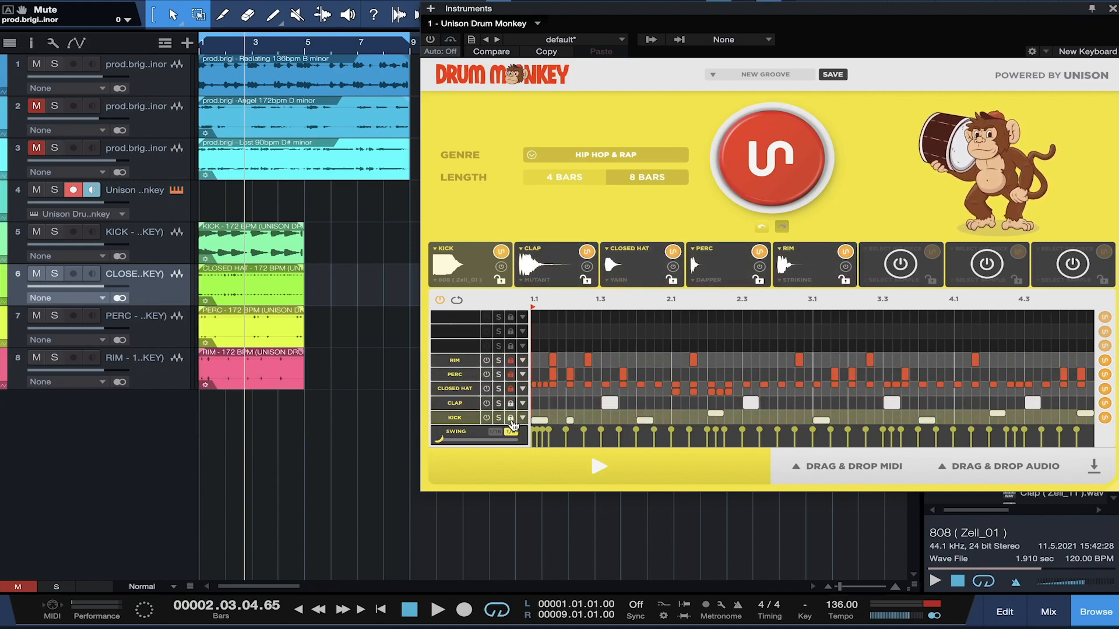
click(512, 418)
Step: Switch off the Kick, Closed Hat, Perc and Rim lanes and drop a clap-only audio stem into the arrangement
click(974, 470)
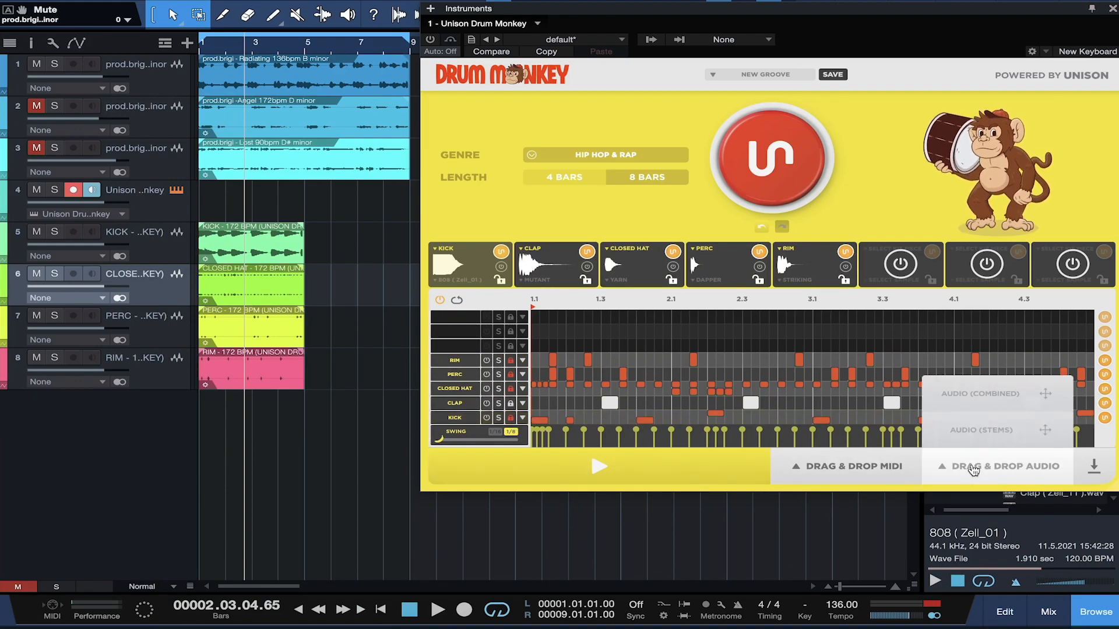
drag(977, 429, 893, 405)
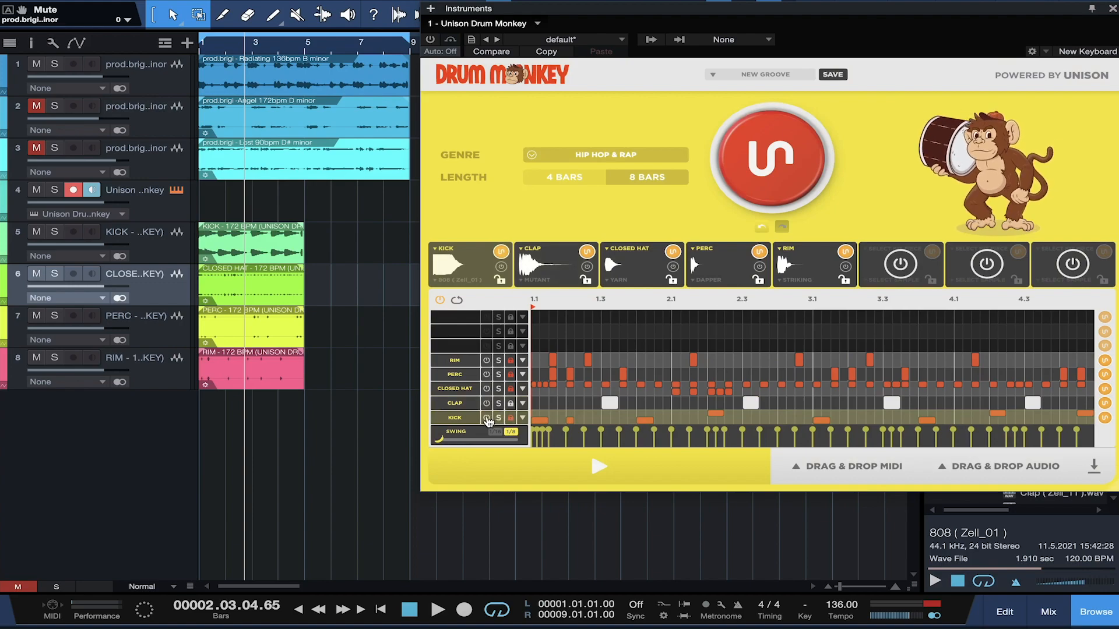
click(487, 418)
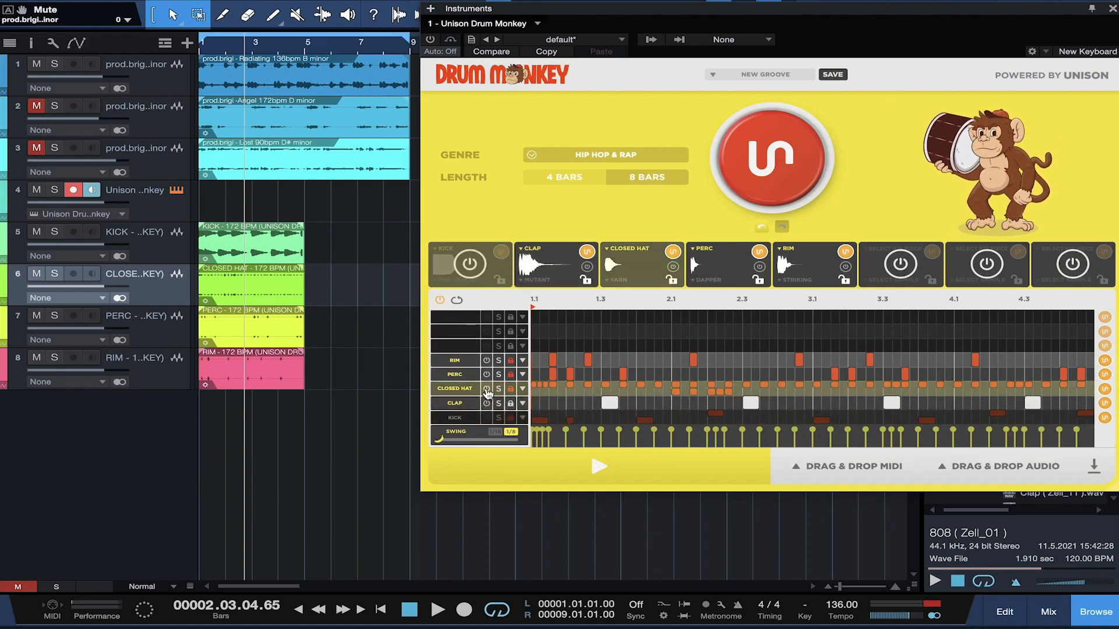
click(487, 389)
click(486, 374)
click(486, 361)
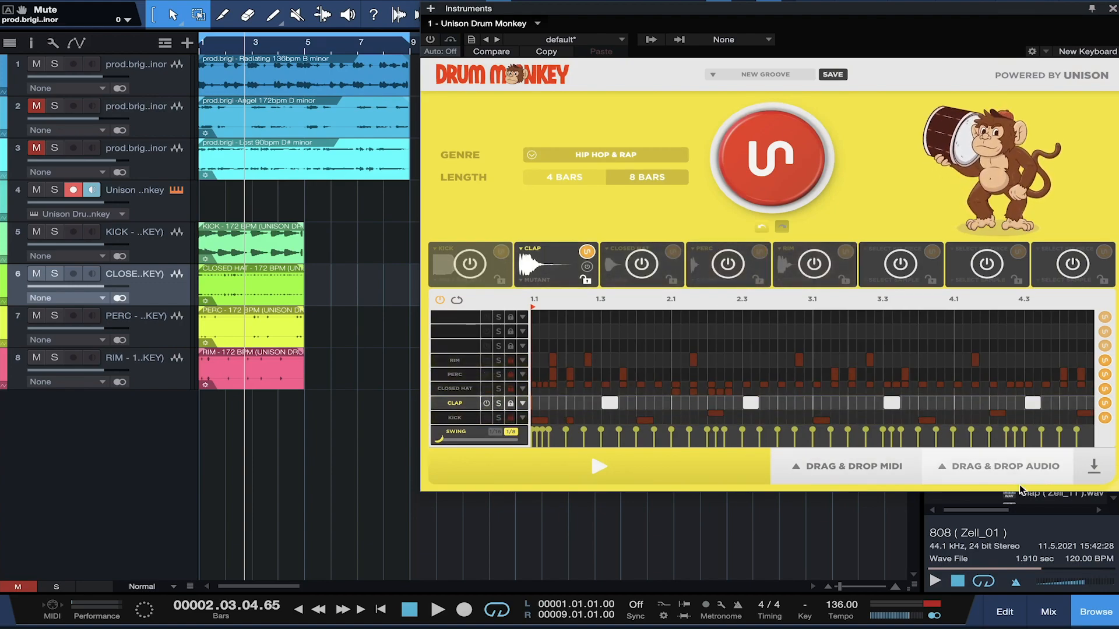
drag(979, 470, 225, 420)
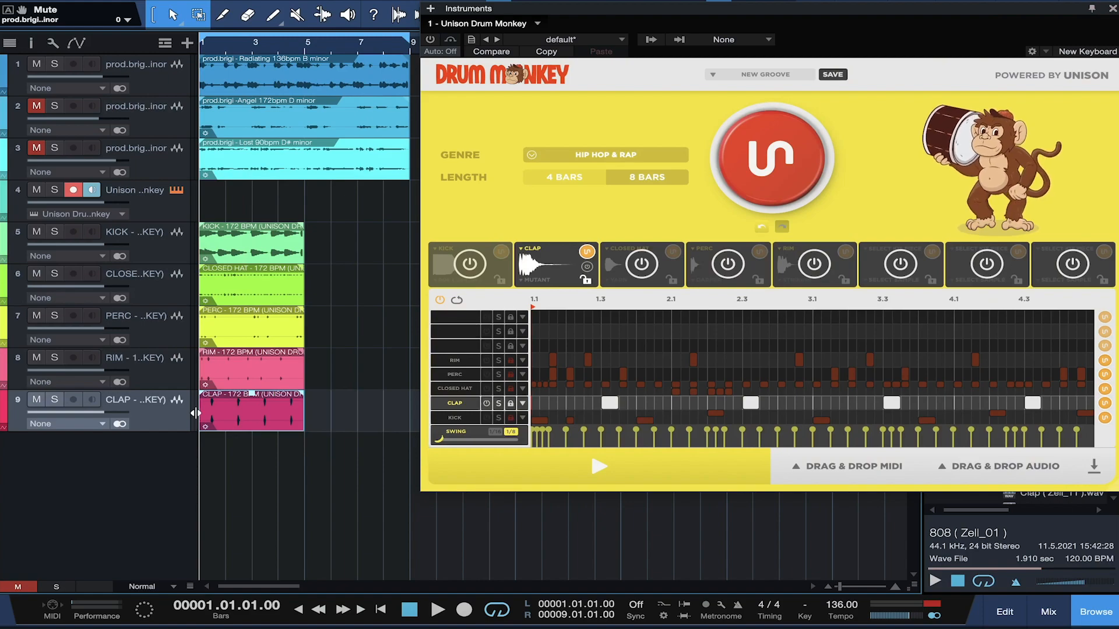
Step: Play the song, select the KICK track, toggle the plugin bypass, and try placing a clap MIDI stem
key(space)
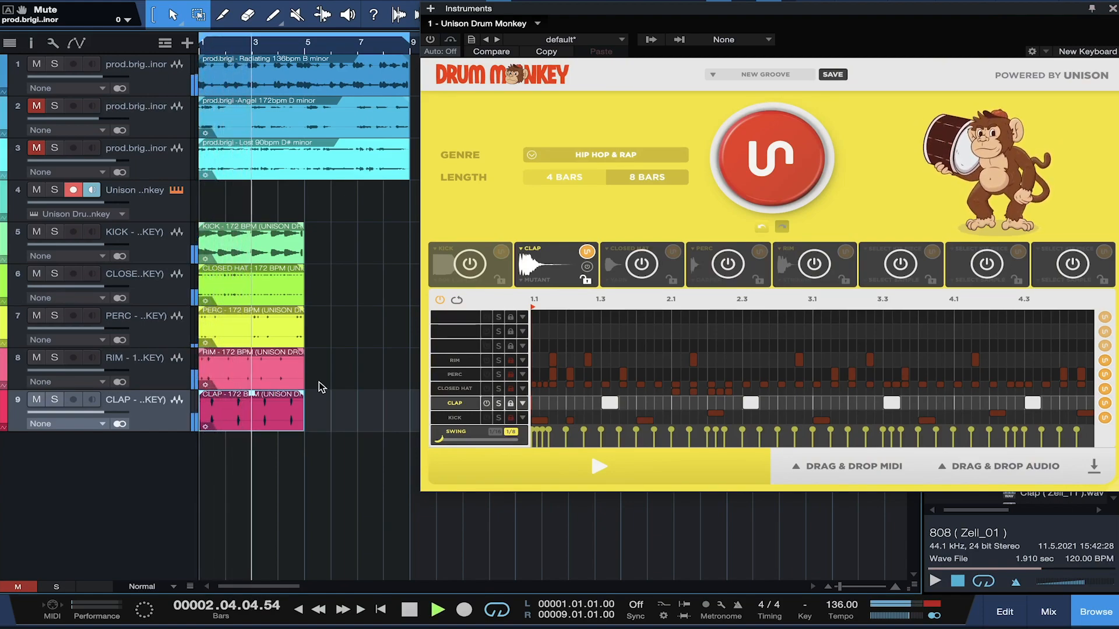
key(space)
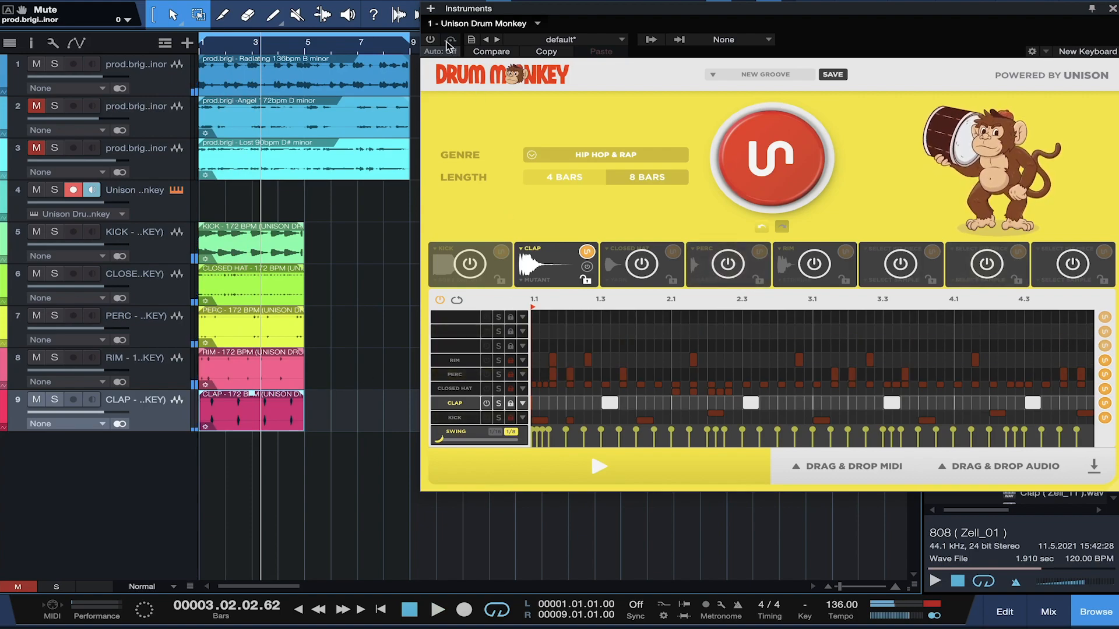
click(165, 247)
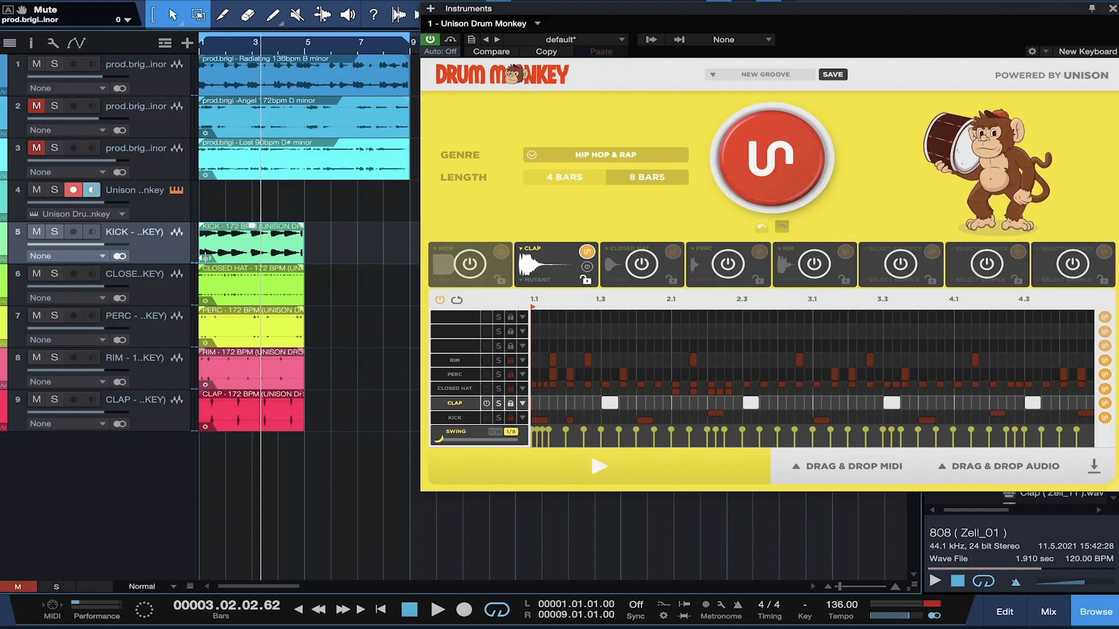
click(431, 39)
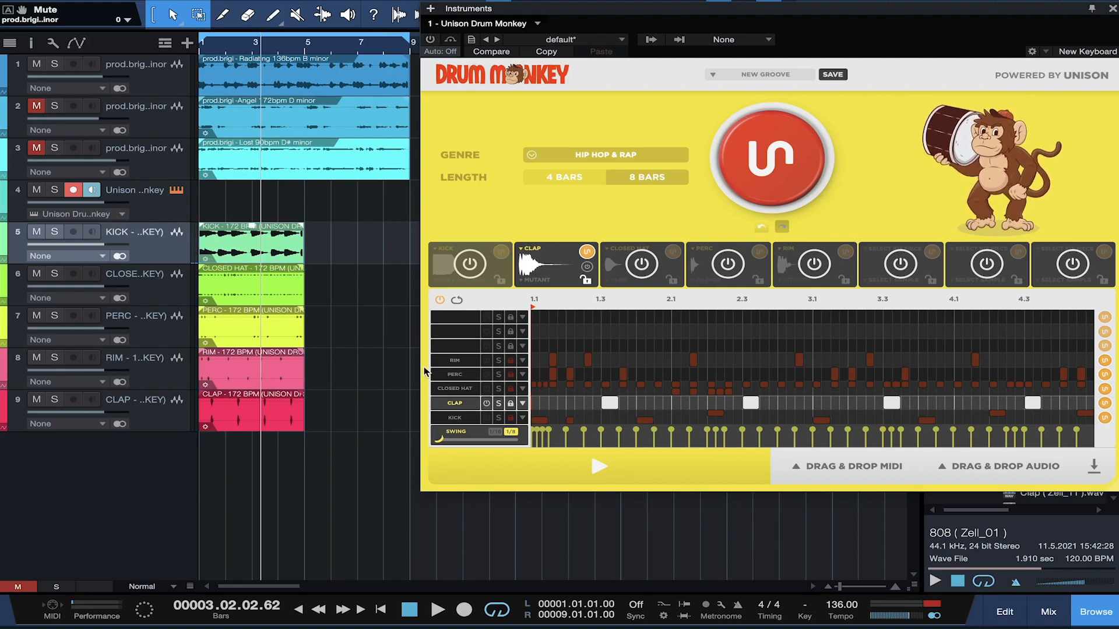
click(430, 39)
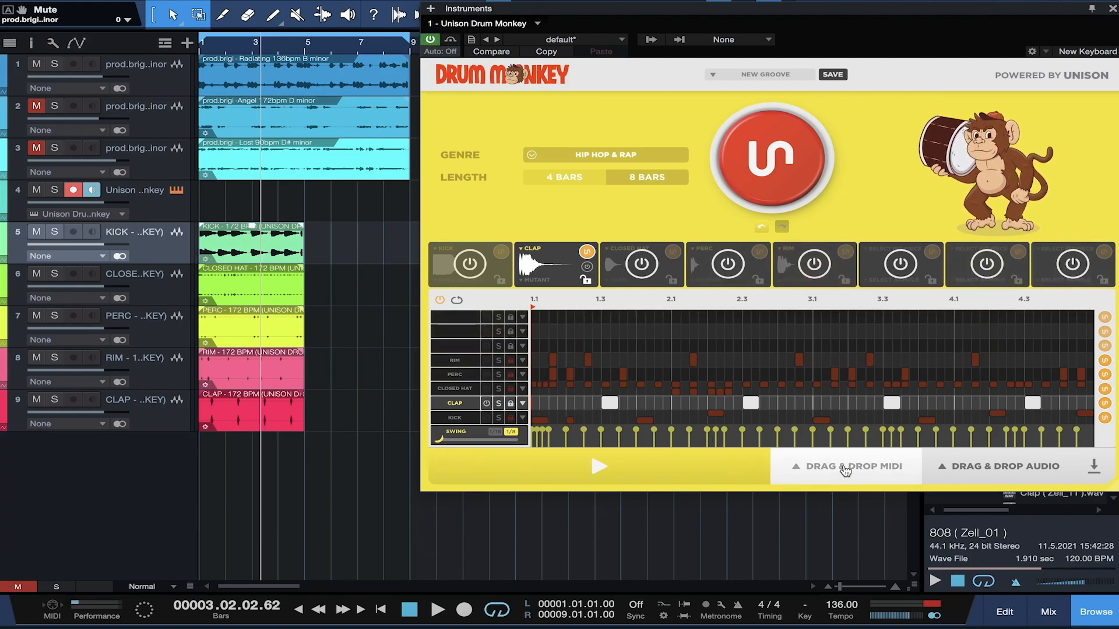
mouse_move(854, 467)
drag(862, 431, 686, 389)
Step: Turn the Closed Hat, Perc, Rim and Kick lanes back on, then drop MIDI stems and undo them
click(487, 389)
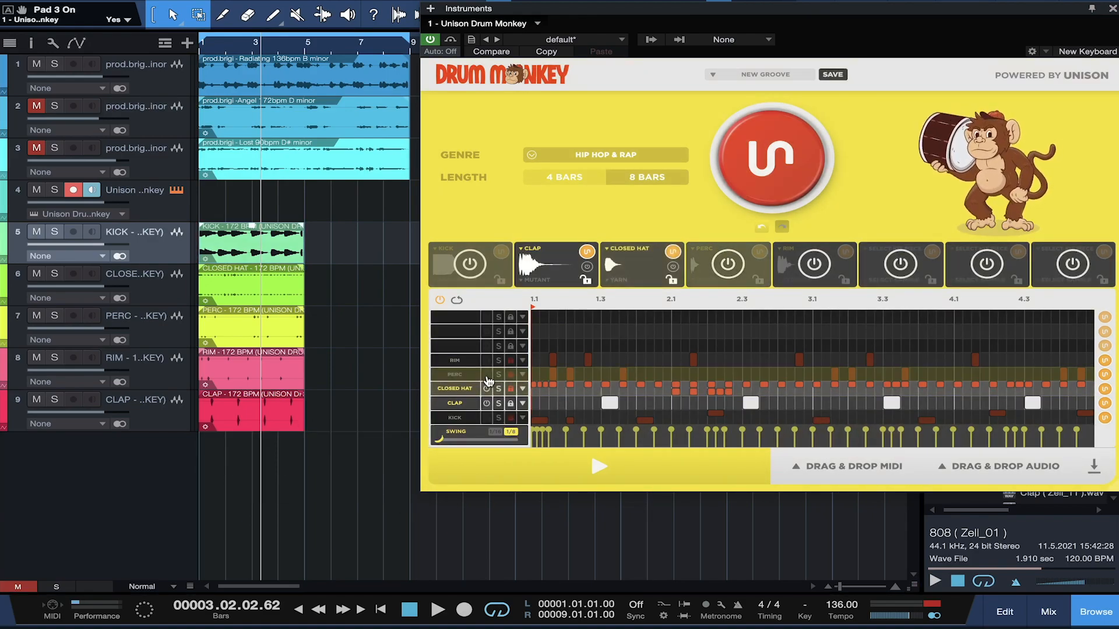
click(486, 374)
click(487, 361)
click(487, 417)
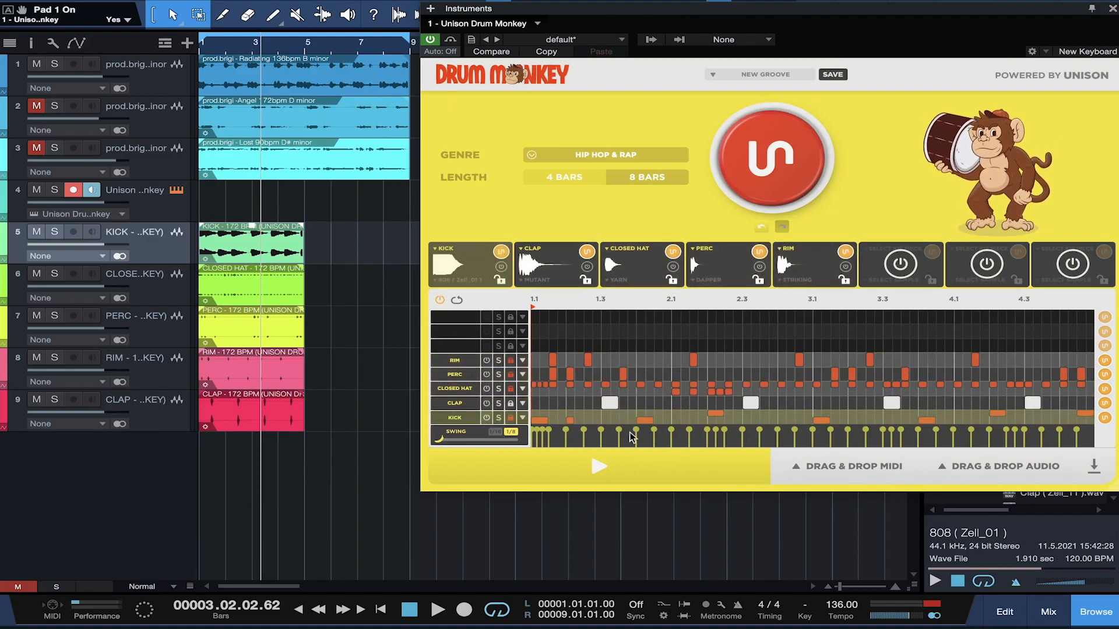
drag(855, 472, 232, 453)
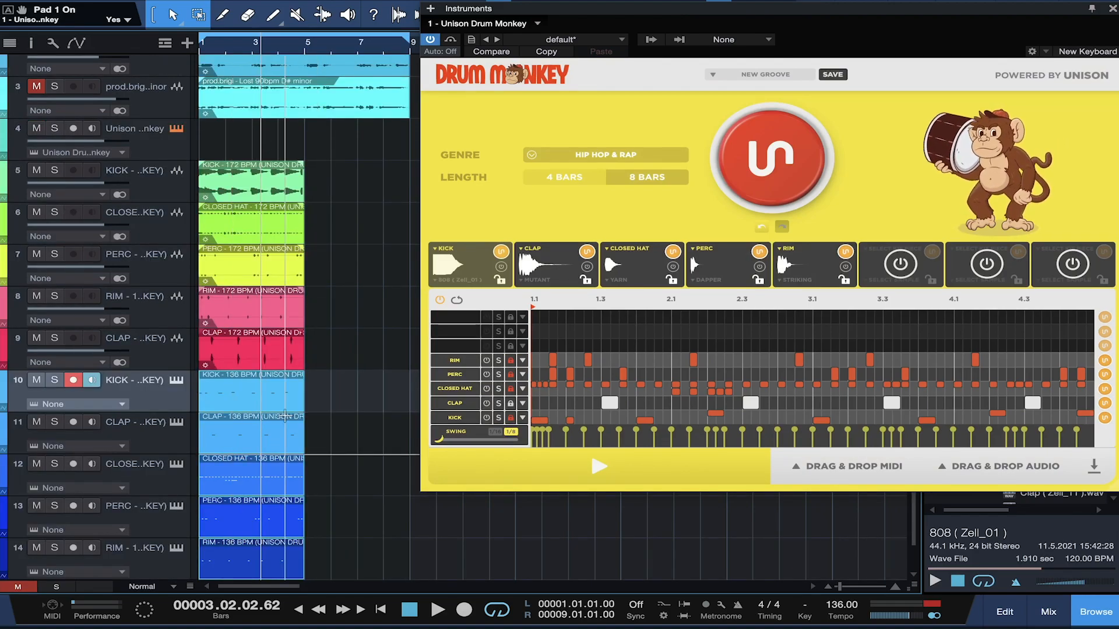
key(ctrl+z)
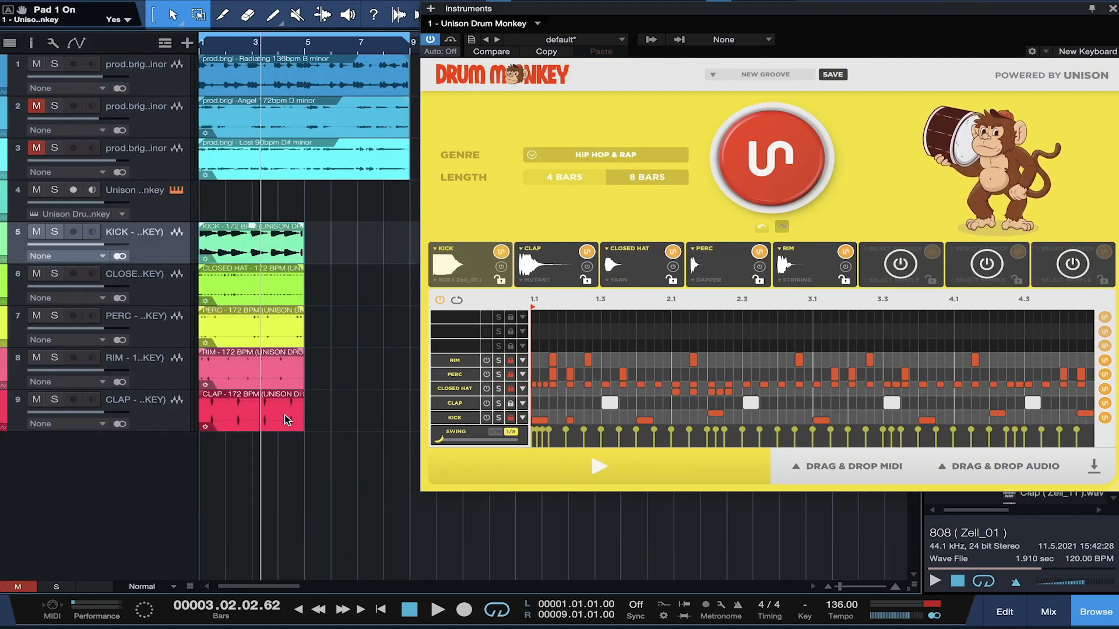
Step: Drop the combined audio loop and the combined MIDI loop into the arrangement, then select the full-loop track
click(988, 466)
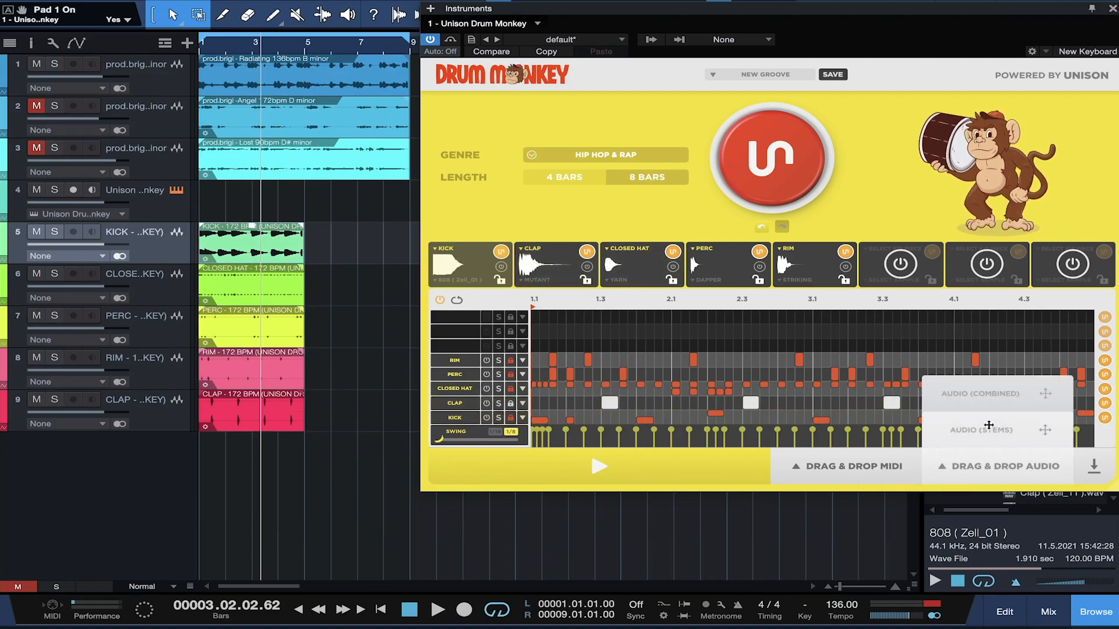
drag(991, 386, 221, 451)
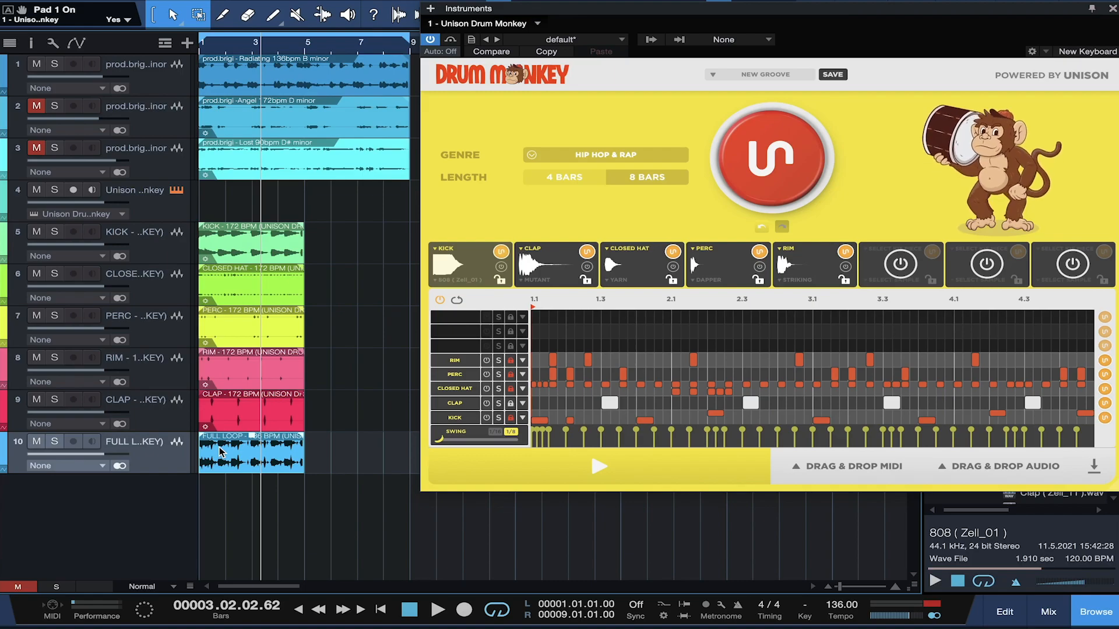
click(797, 462)
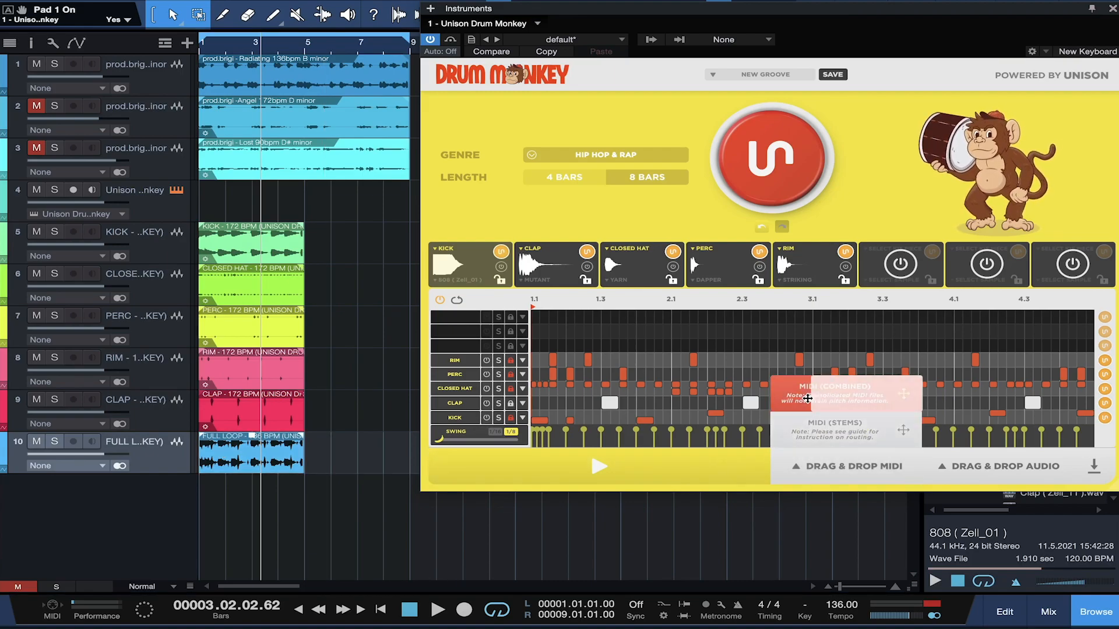
drag(807, 393, 211, 493)
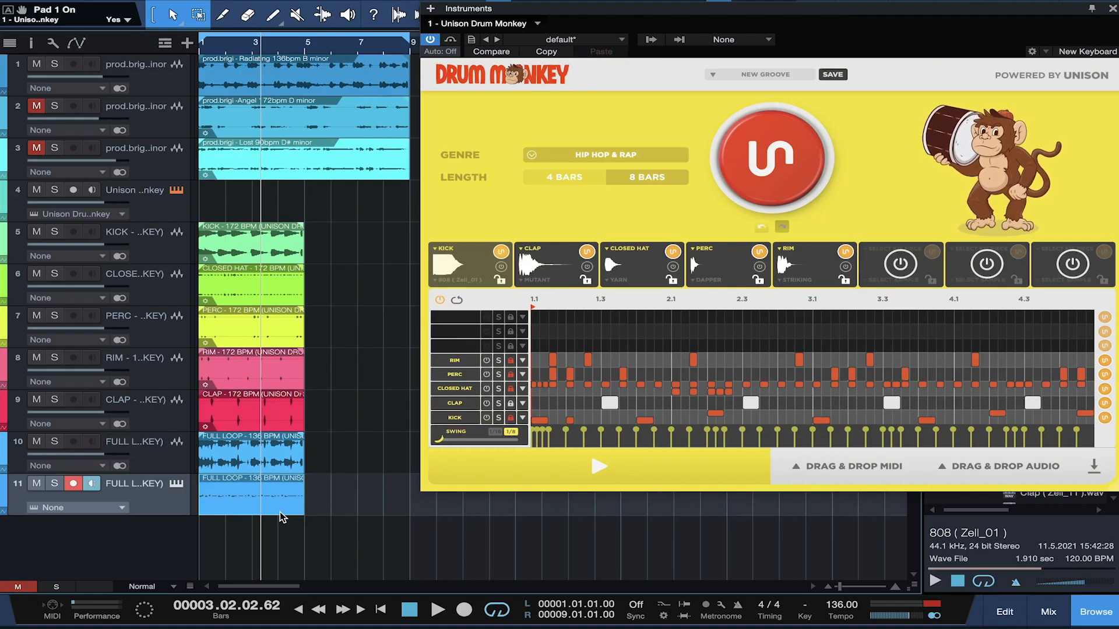
click(165, 464)
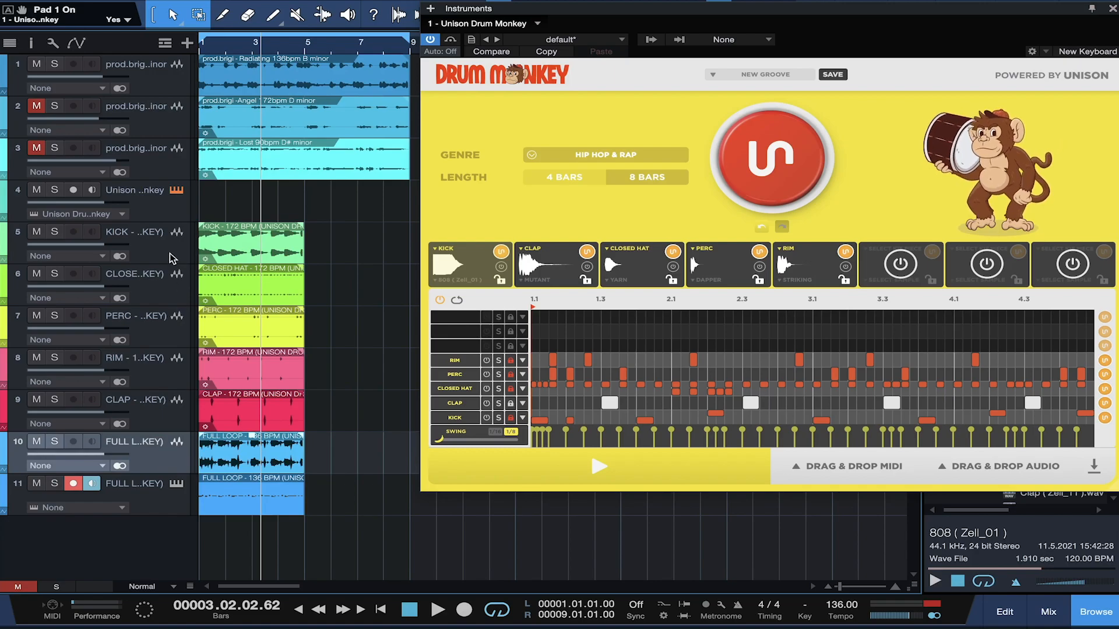
Step: Remove the selected stem tracks 5–11 and close the Drum Monkey window
right_click(162, 496)
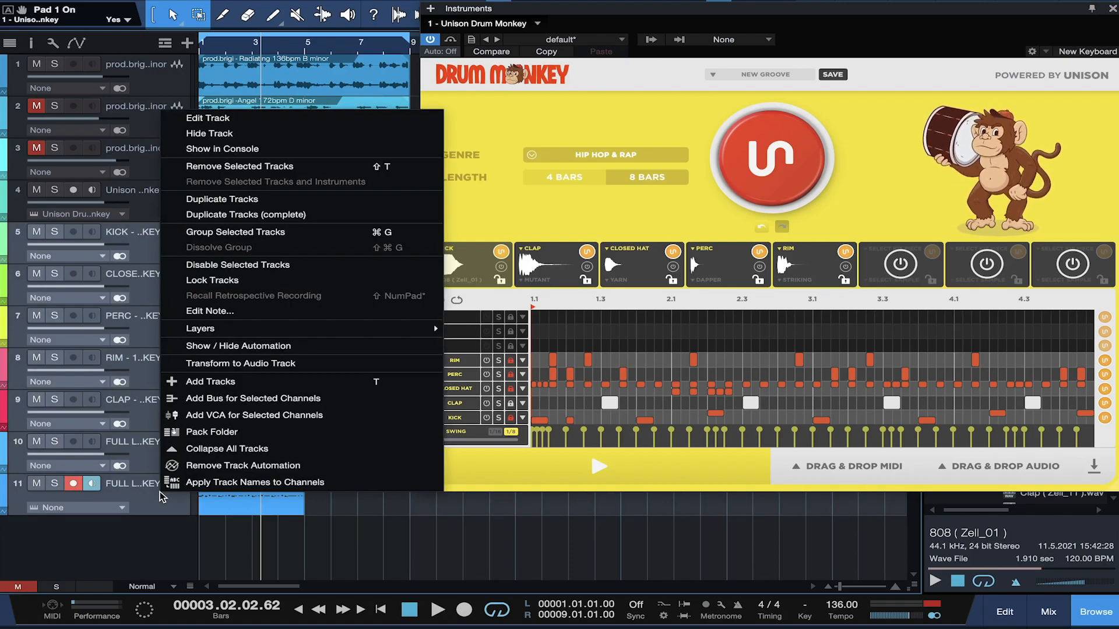
click(227, 168)
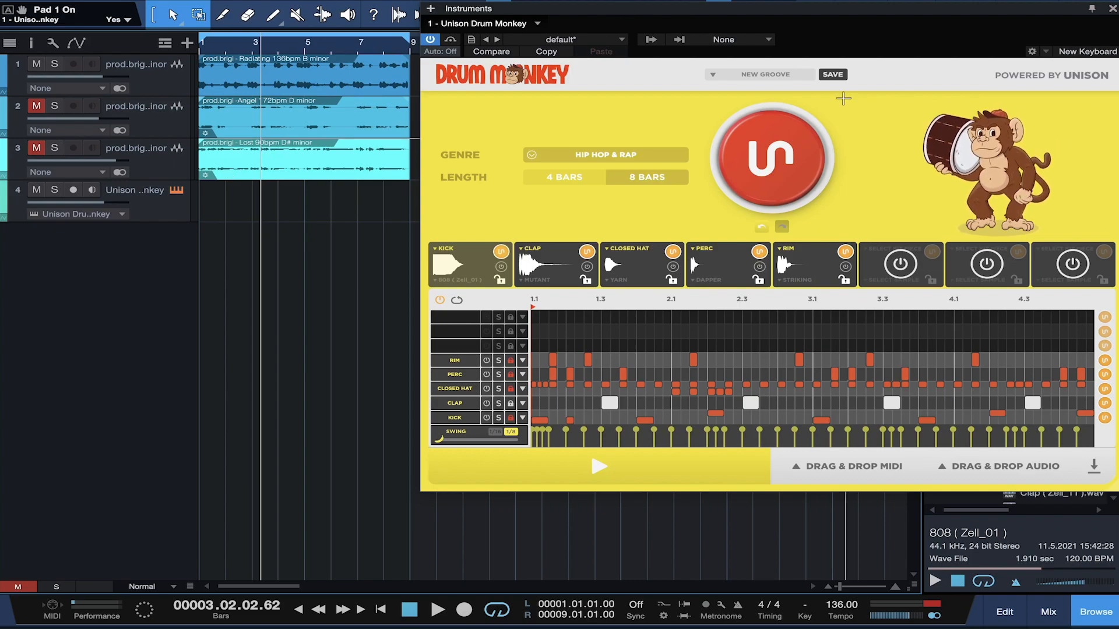
click(1113, 10)
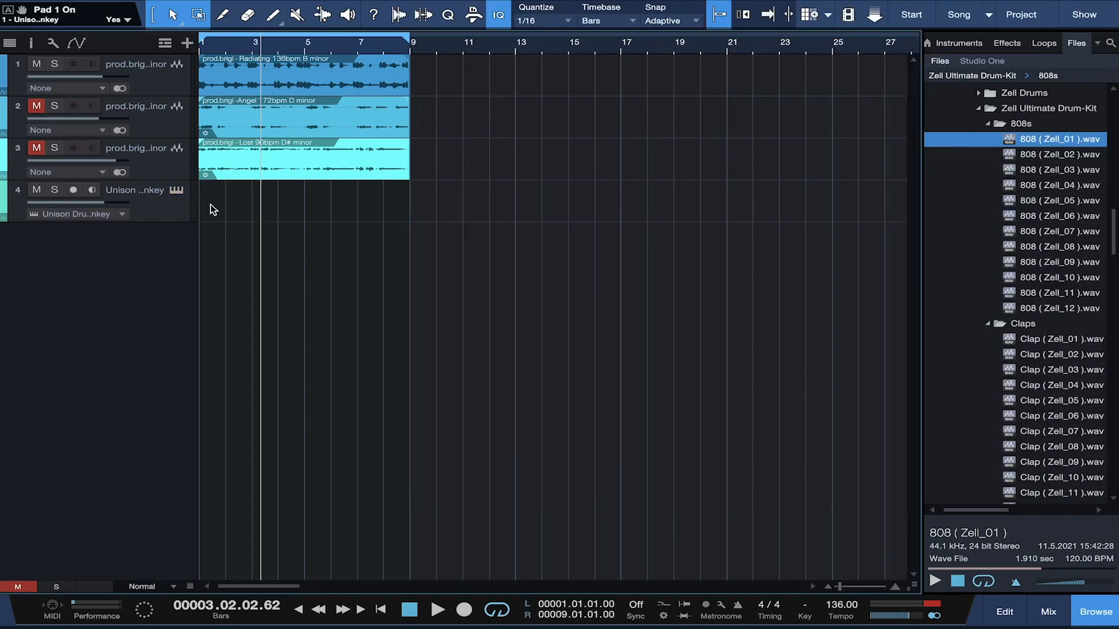
Step: Mute the Radiating loop on track 1, set the tempo to 172 BPM, and play from the start
click(36, 65)
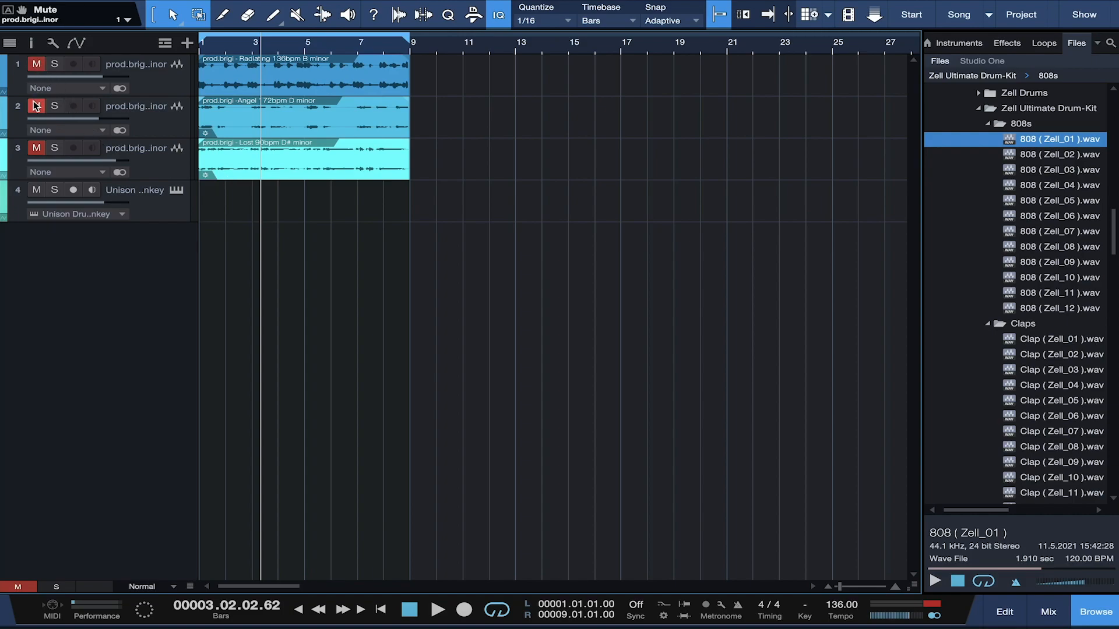
double_click(839, 606)
text(172)
key(Return)
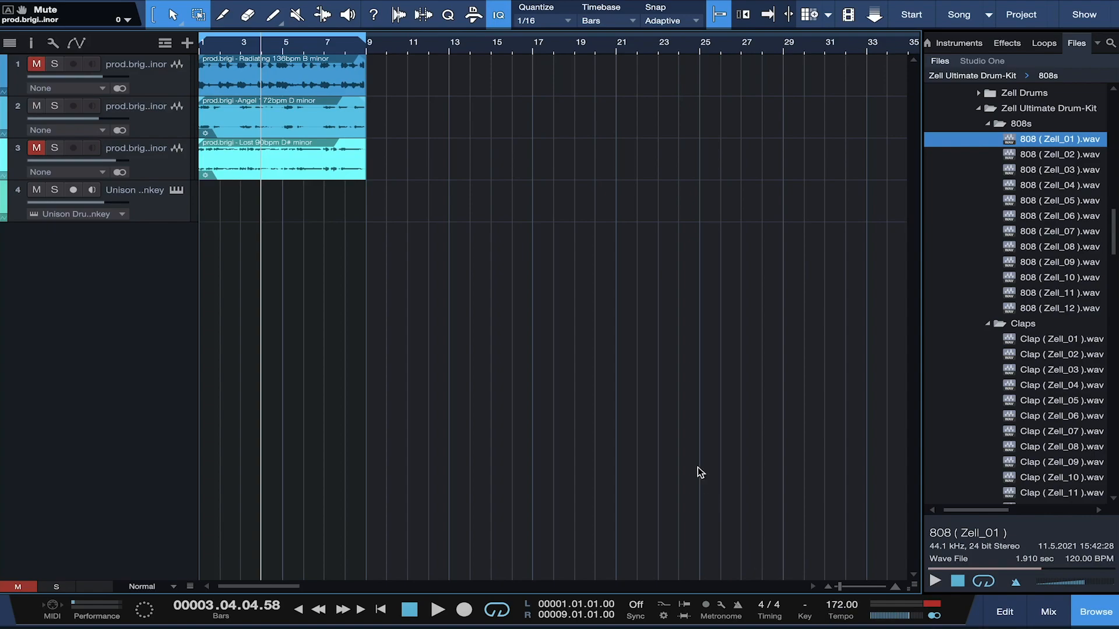
key(Home)
key(space)
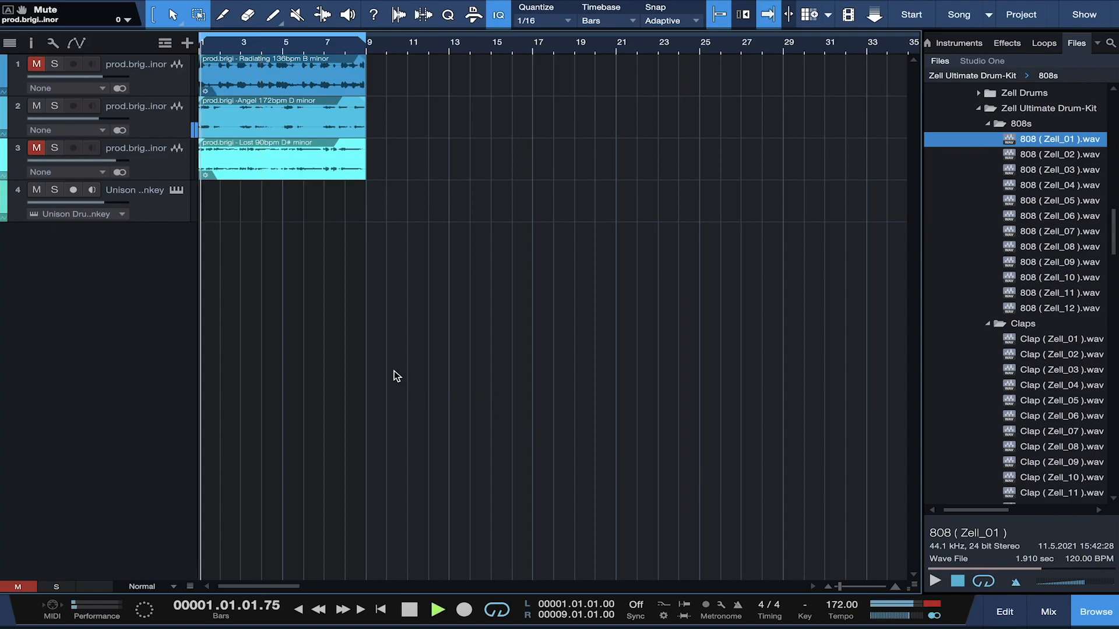
Step: Switch Drum Monkey's genre to POP & FUTURE POP and unlock the Rim, Perc, Closed Hat and Kick lanes
click(177, 190)
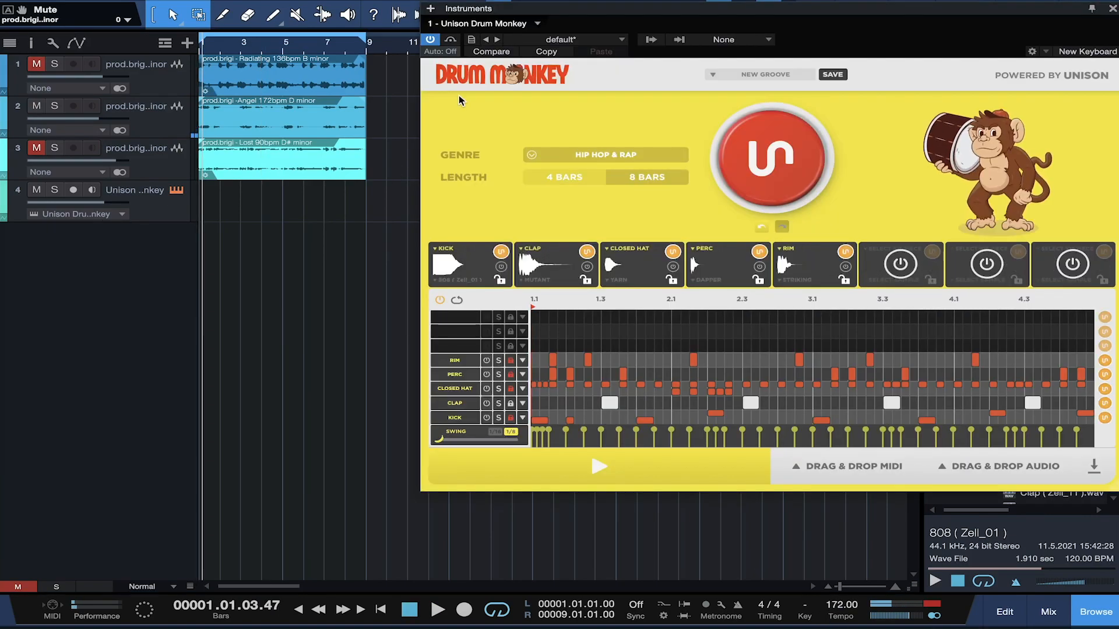
key(space)
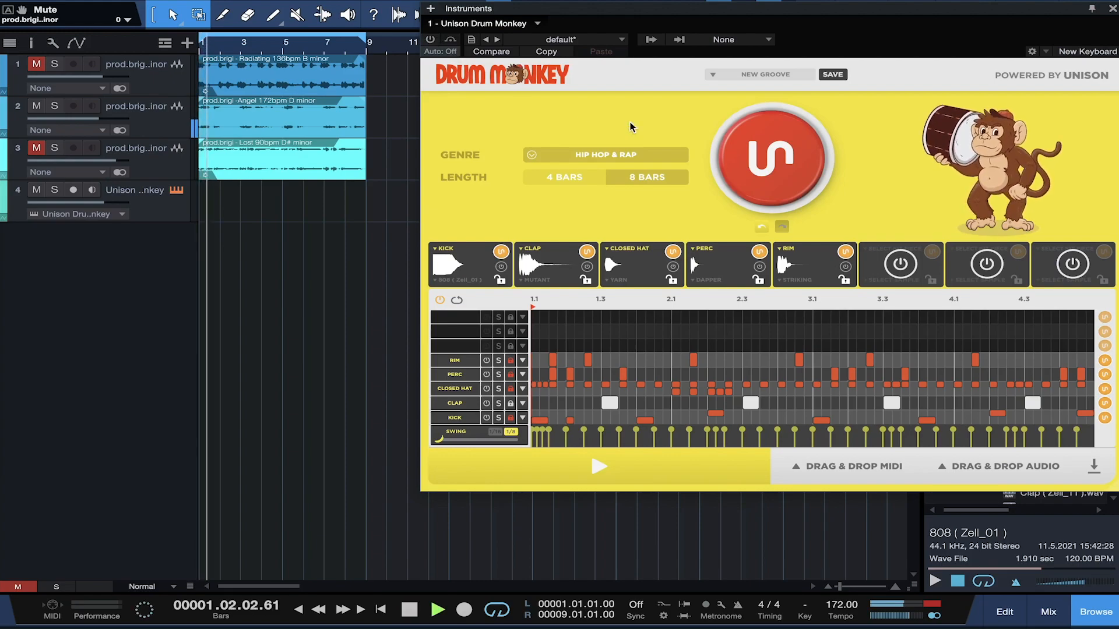
click(639, 155)
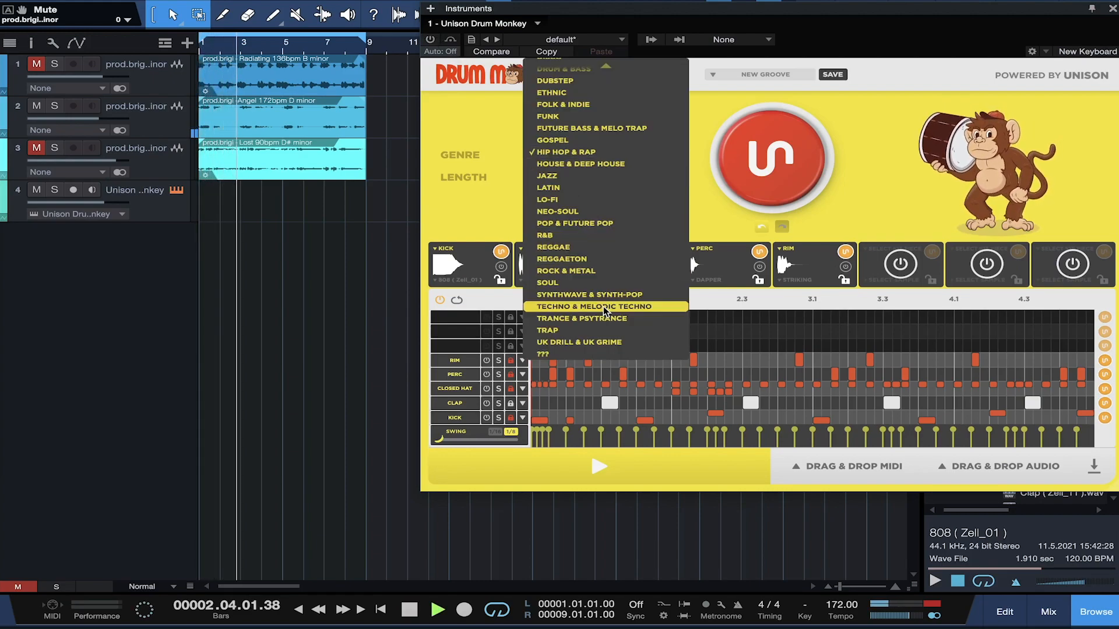
click(581, 224)
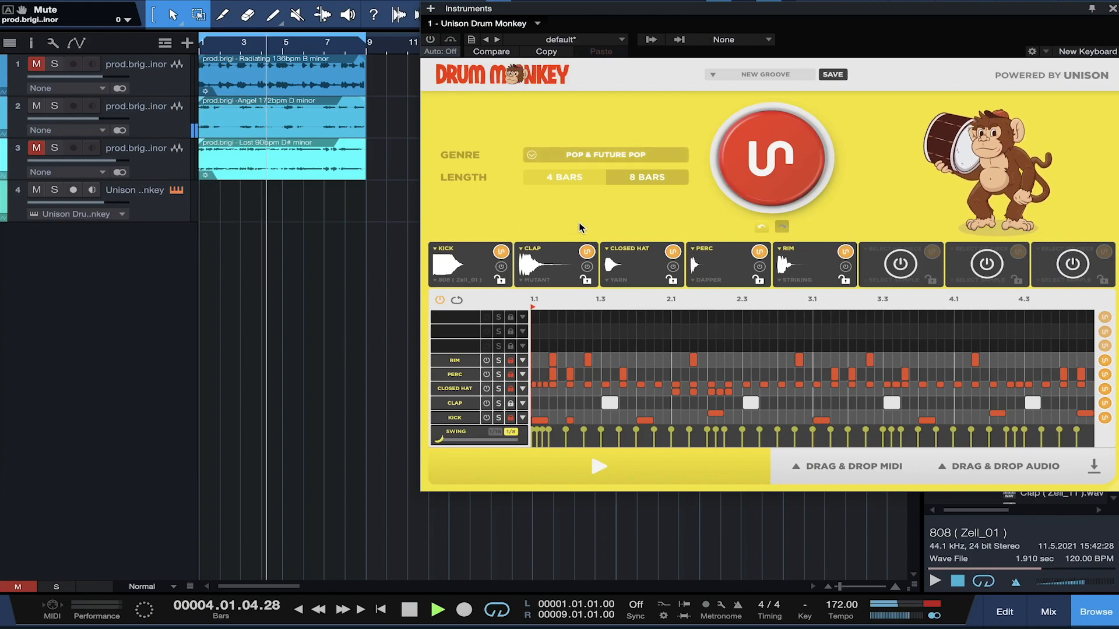
click(511, 361)
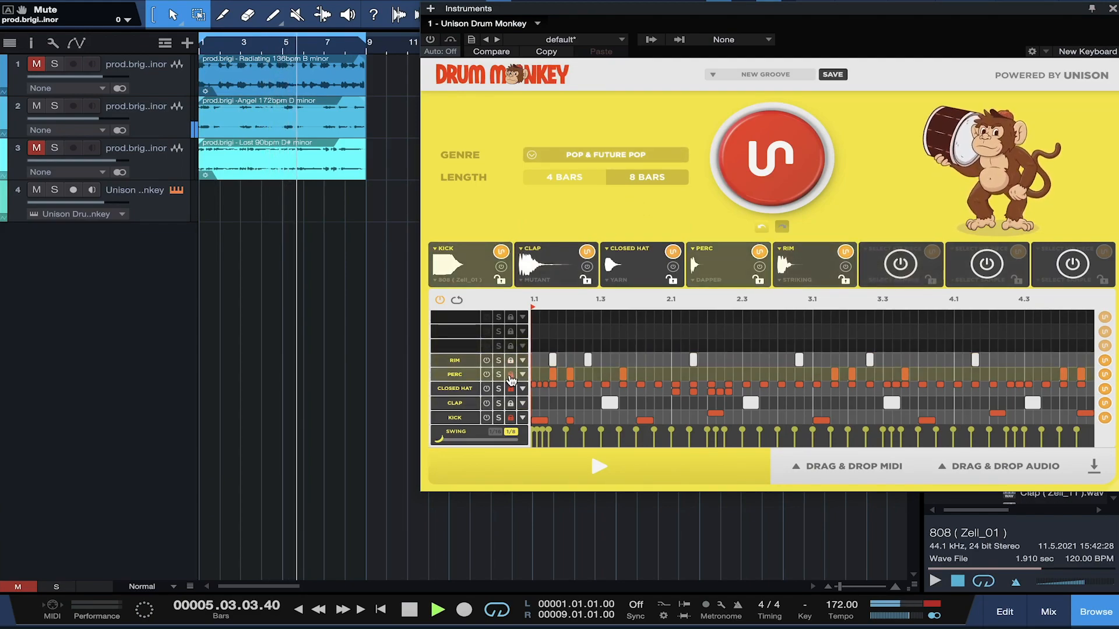
click(510, 375)
click(511, 389)
click(511, 418)
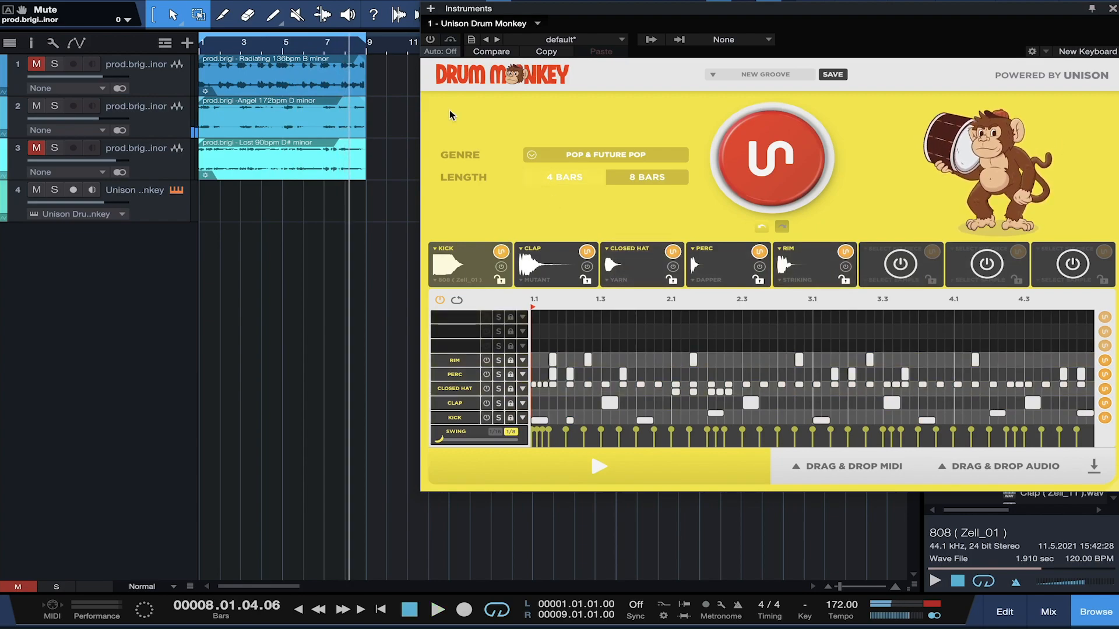
key(space)
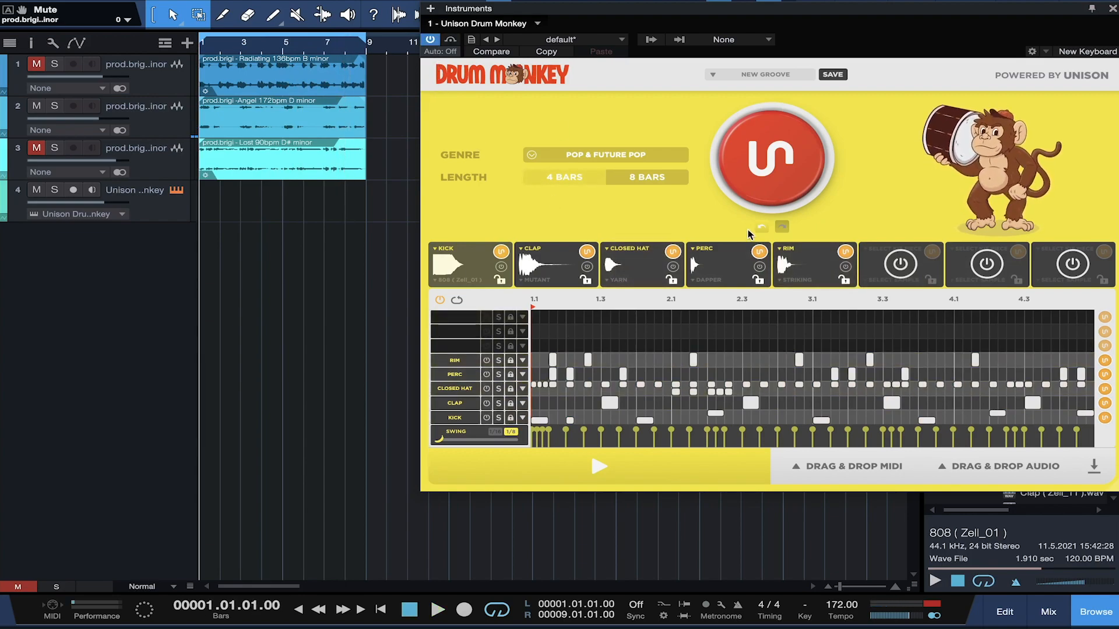
Step: Generate several new grooves, auditioning each, then step back to the previous groove
click(753, 153)
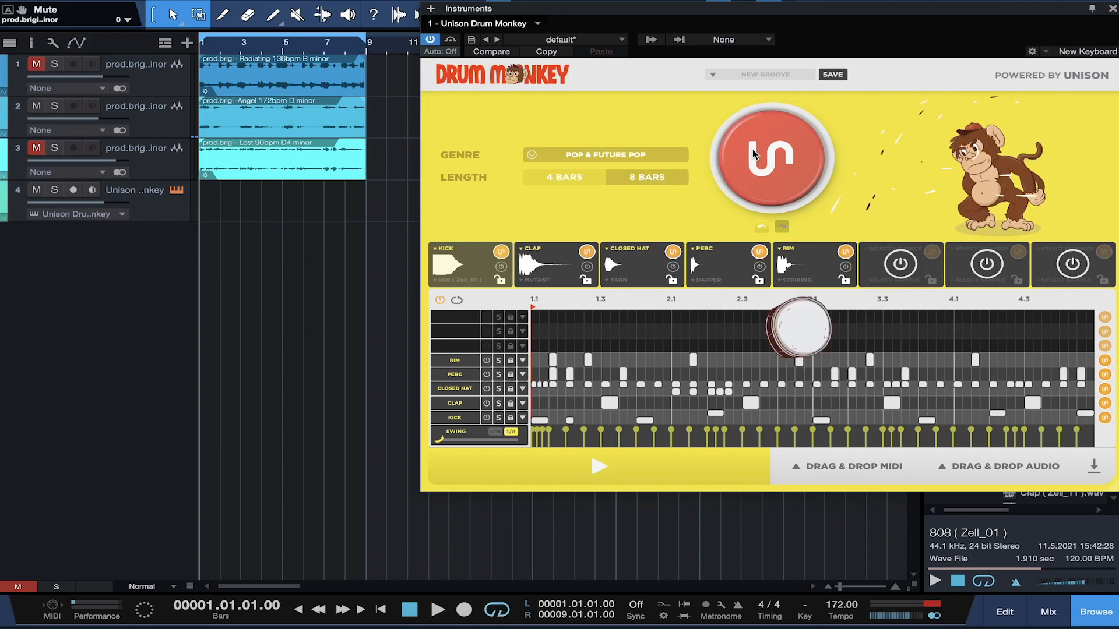
key(space)
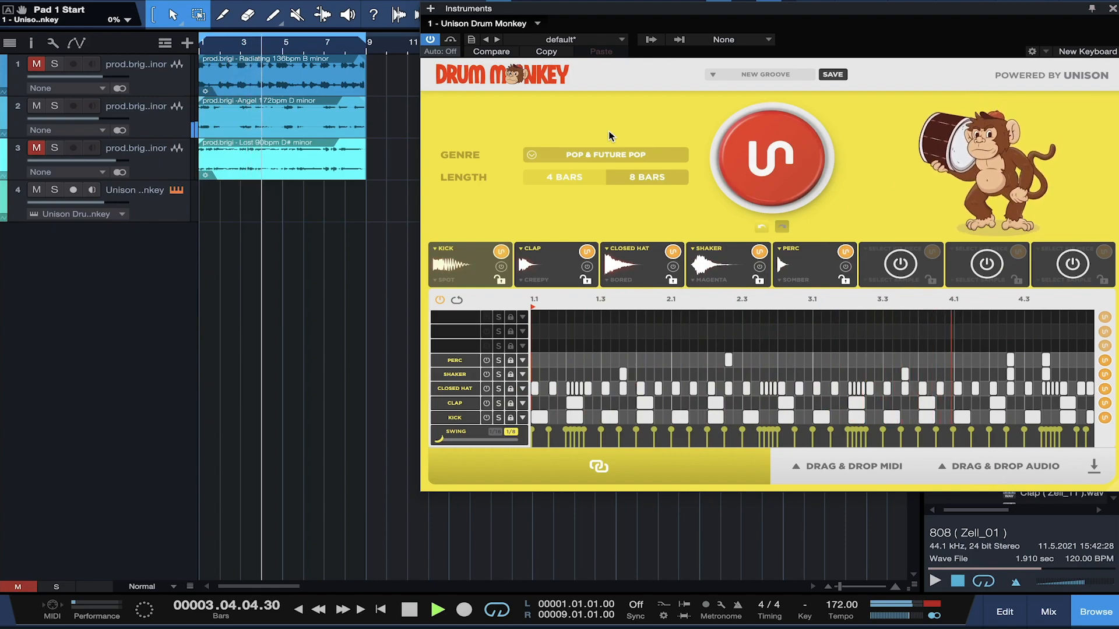
key(space)
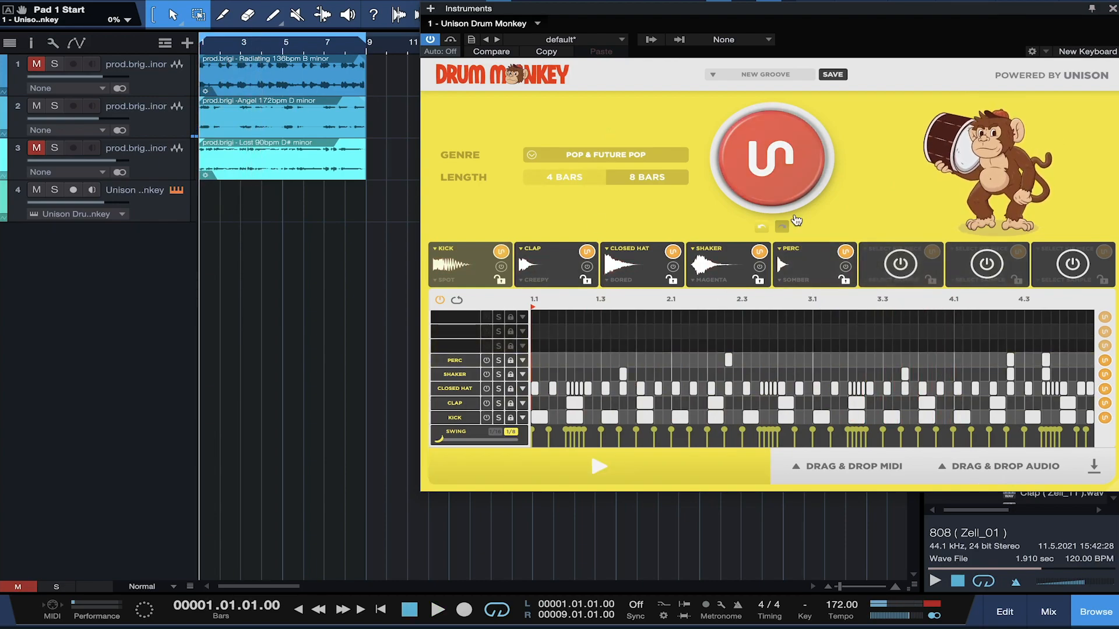
click(783, 171)
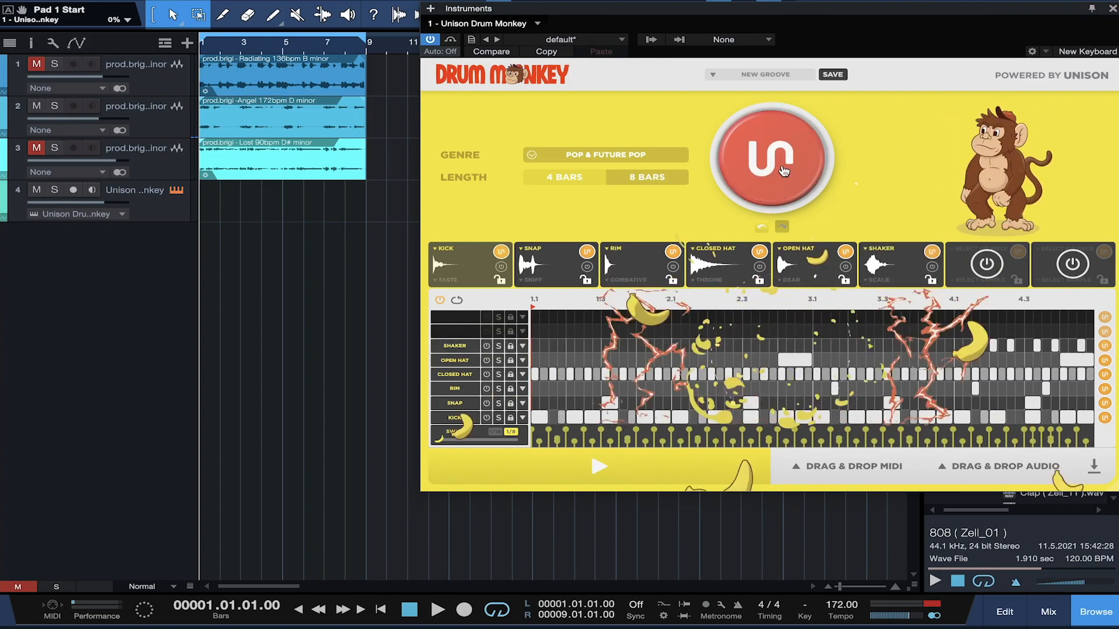
key(space)
key(space)
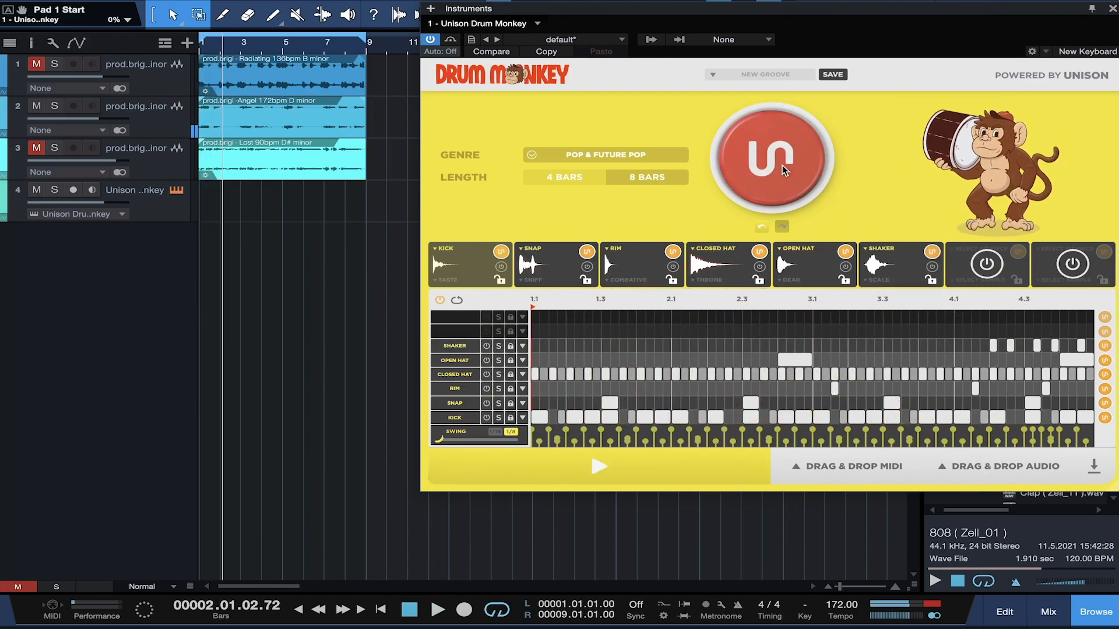
click(782, 167)
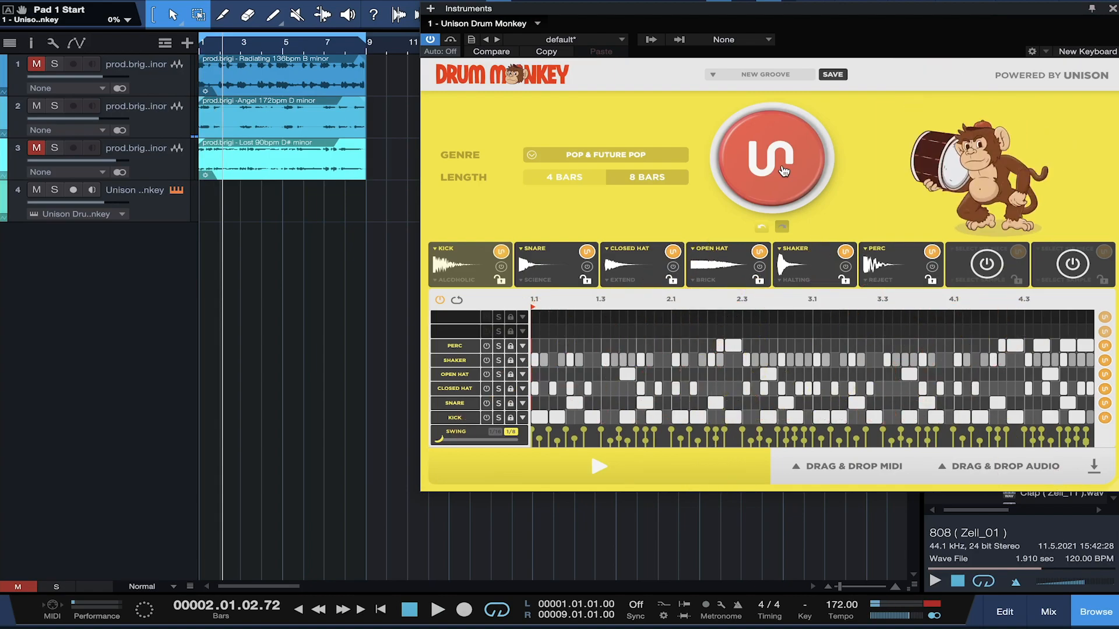
click(765, 228)
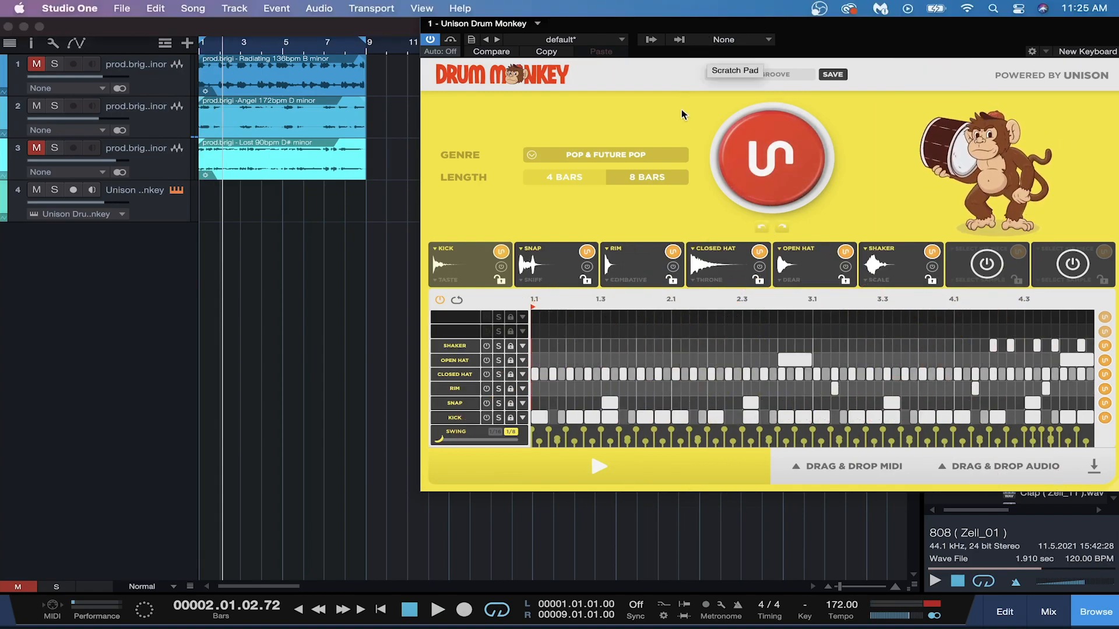
Step: Randomize the Closed Hat and Kick lanes, then restore the previous sparser Kick pattern
drag(669, 17, 463, 44)
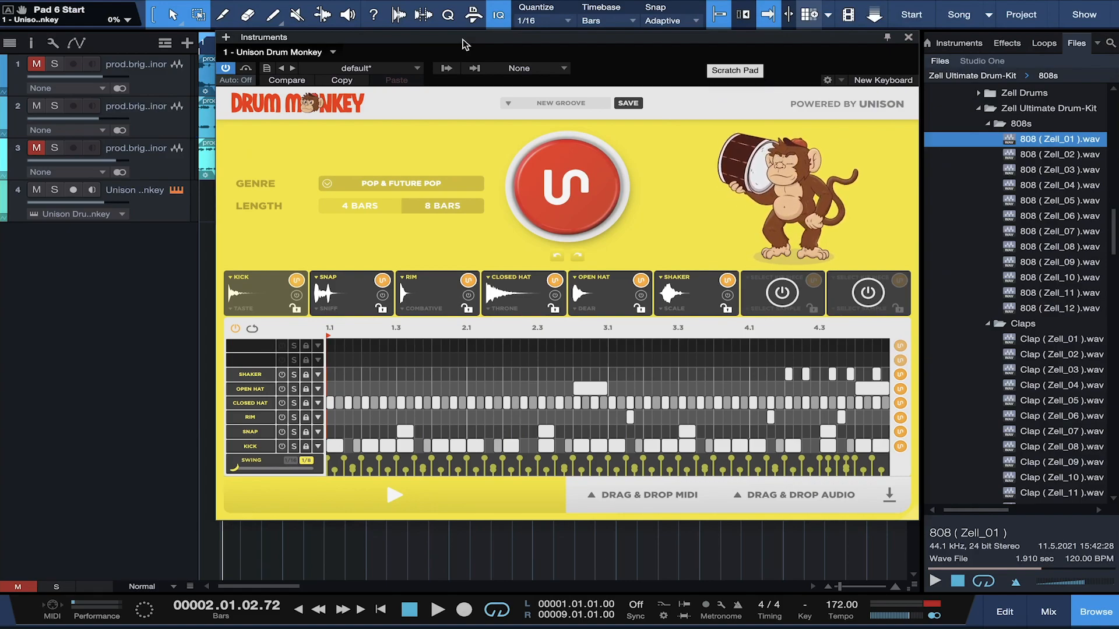
click(901, 403)
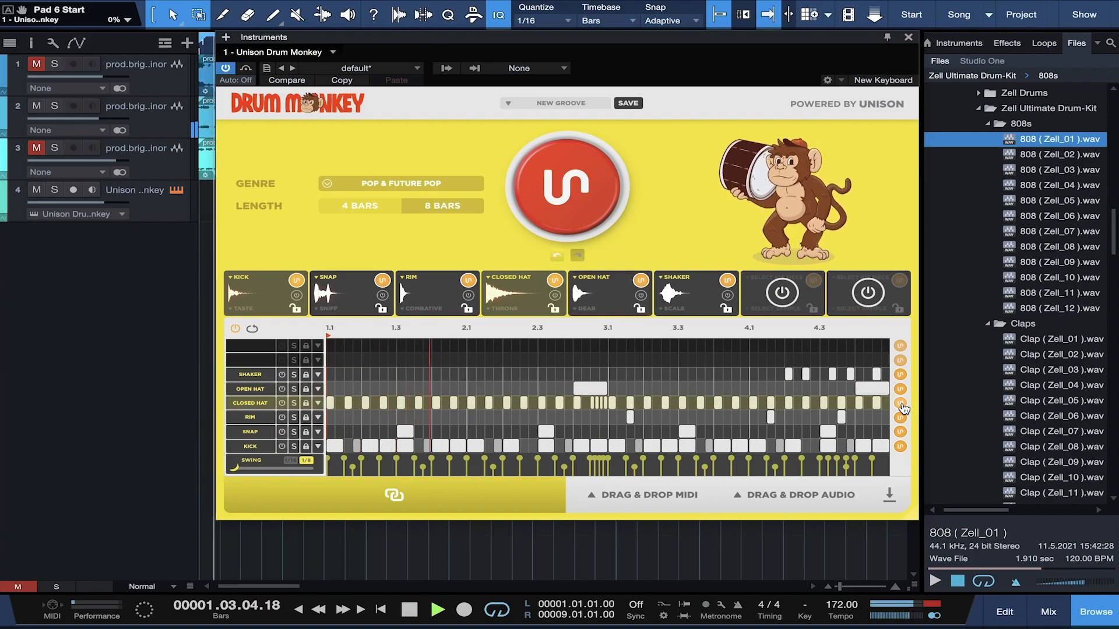
click(900, 447)
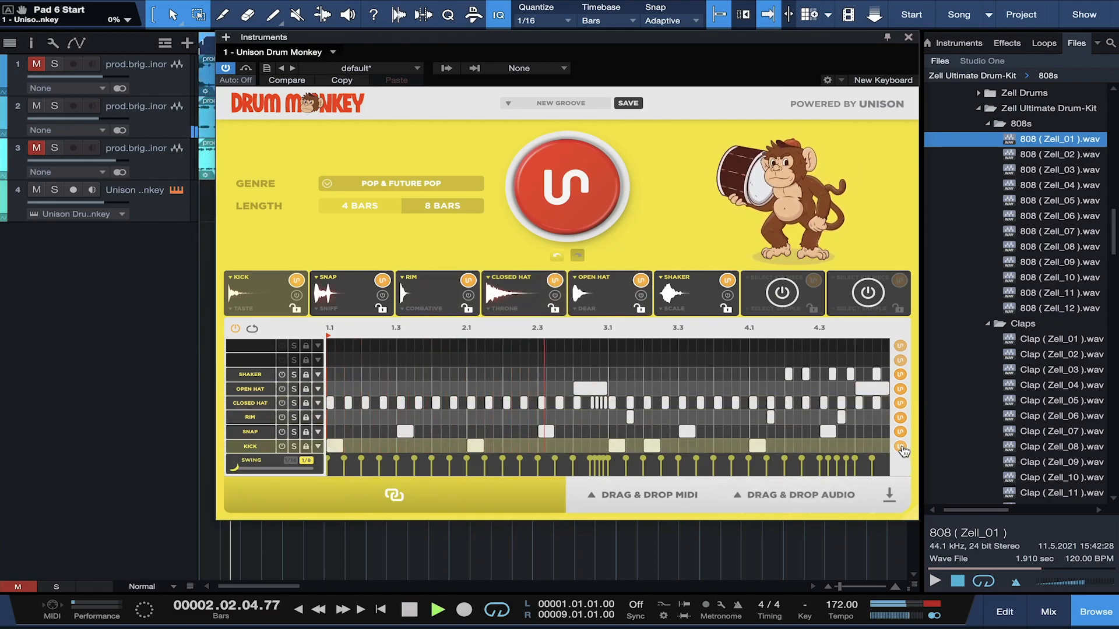
click(900, 447)
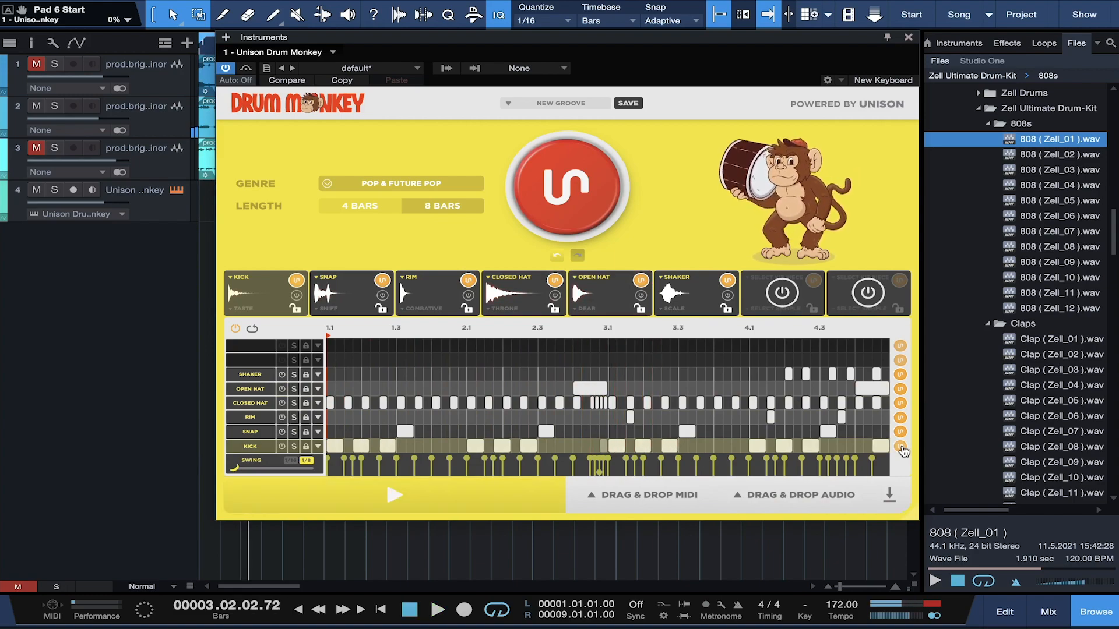
key(space)
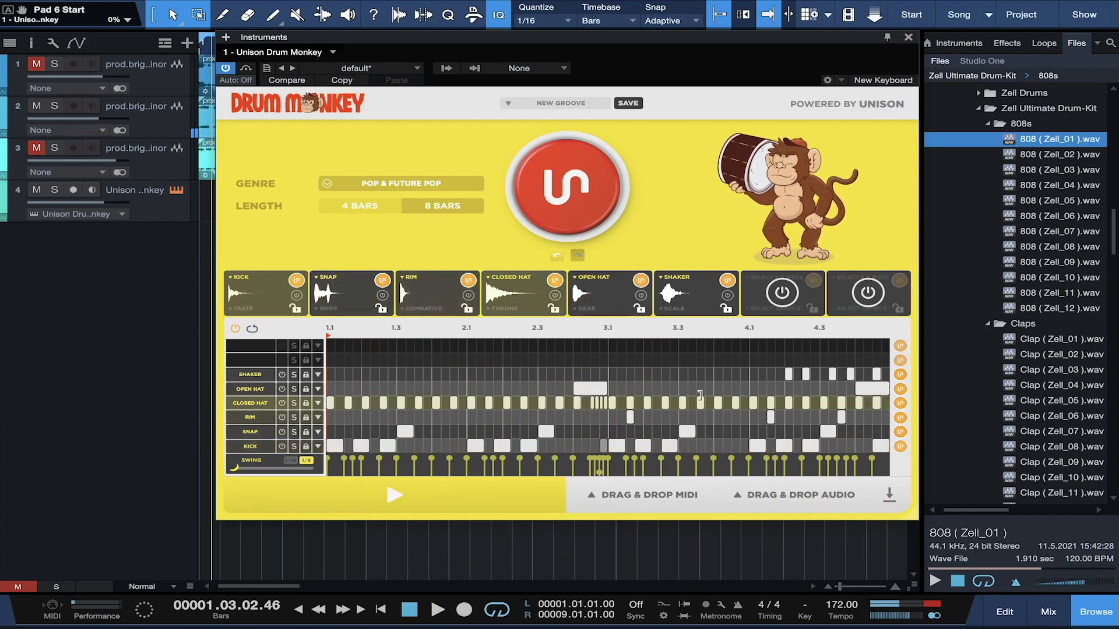
click(557, 257)
key(space)
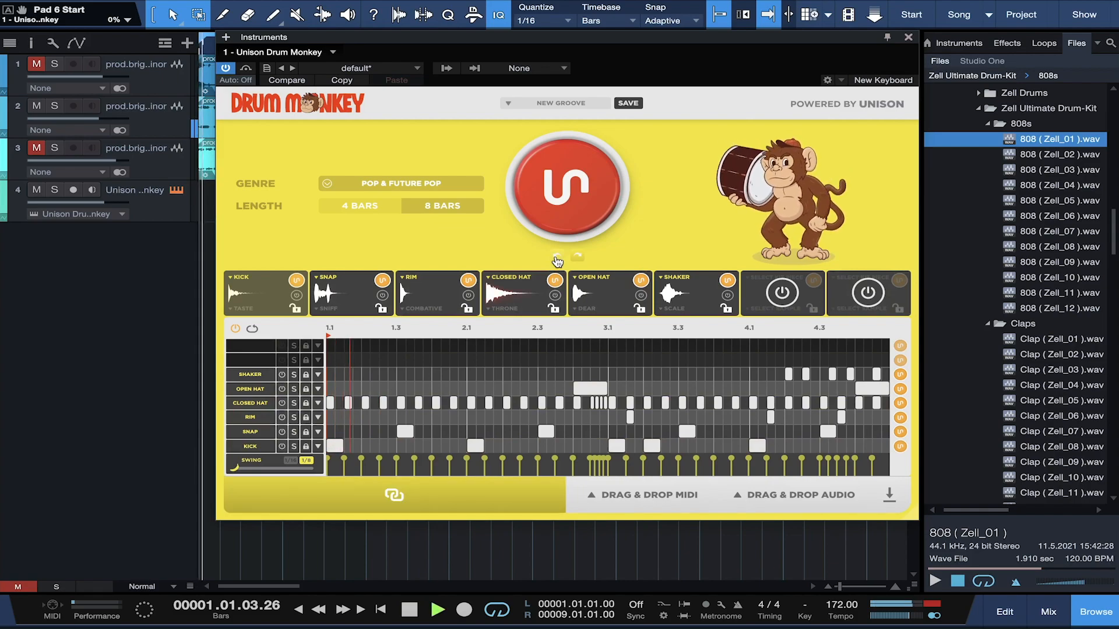
key(space)
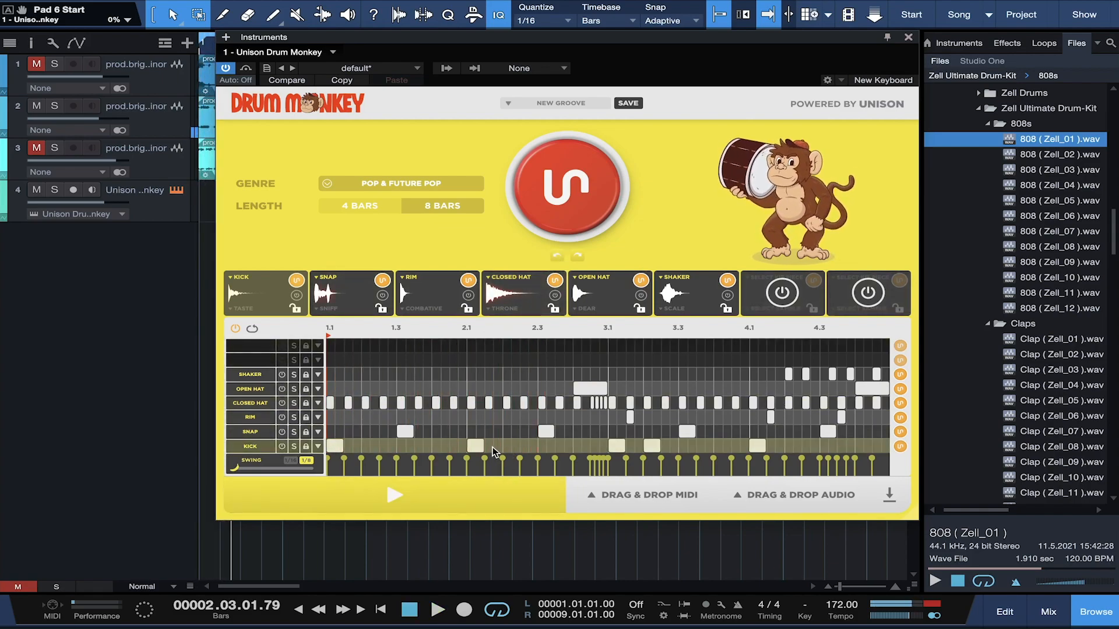
Step: Move the kick notes at 2.1 and near 4.1 one step later, auditioning after each edit
drag(478, 445, 492, 446)
key(space)
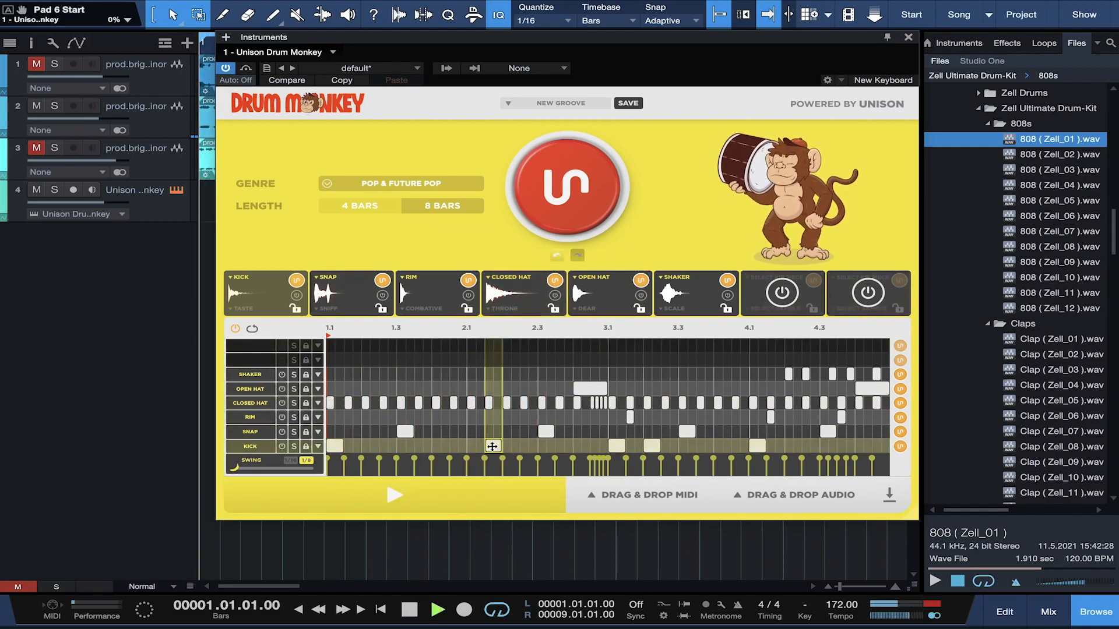
key(space)
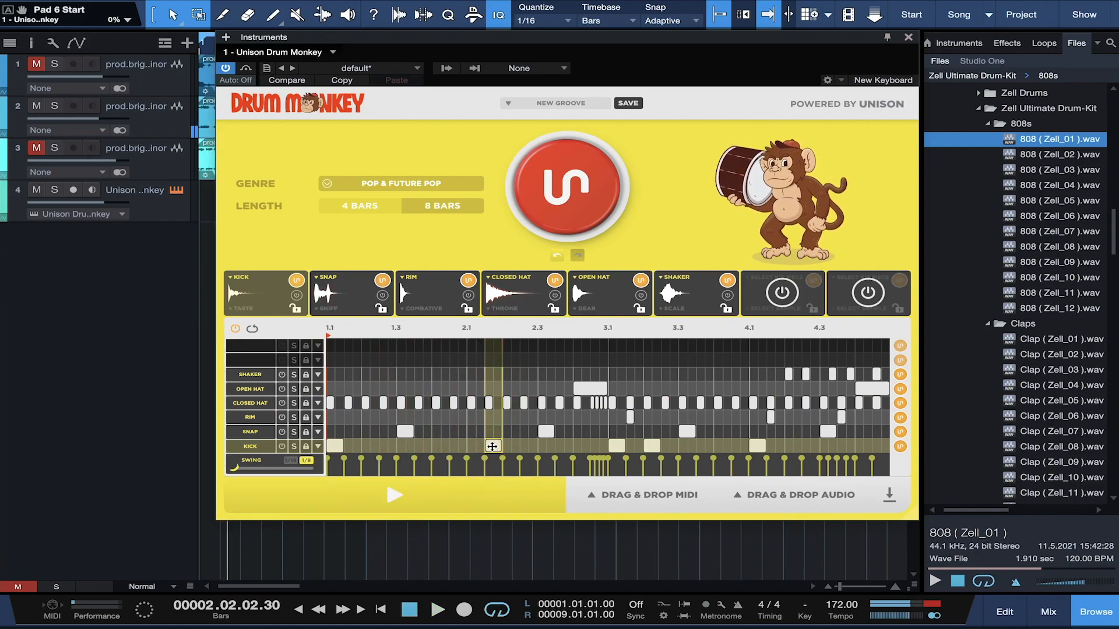
drag(492, 446, 507, 446)
key(space)
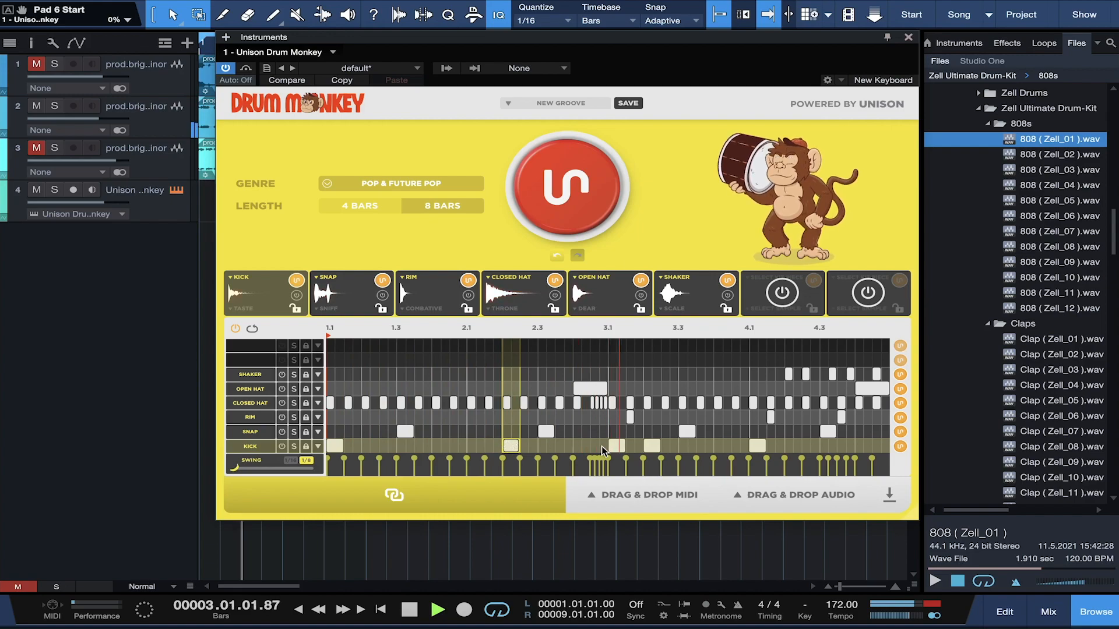
key(space)
drag(759, 446, 795, 446)
key(space)
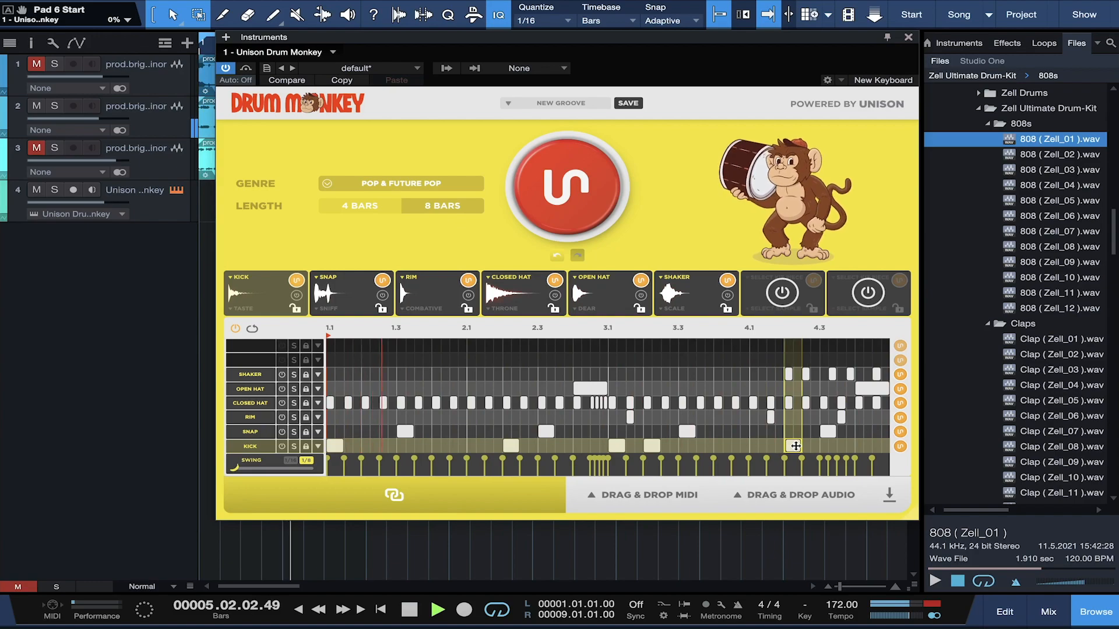
key(space)
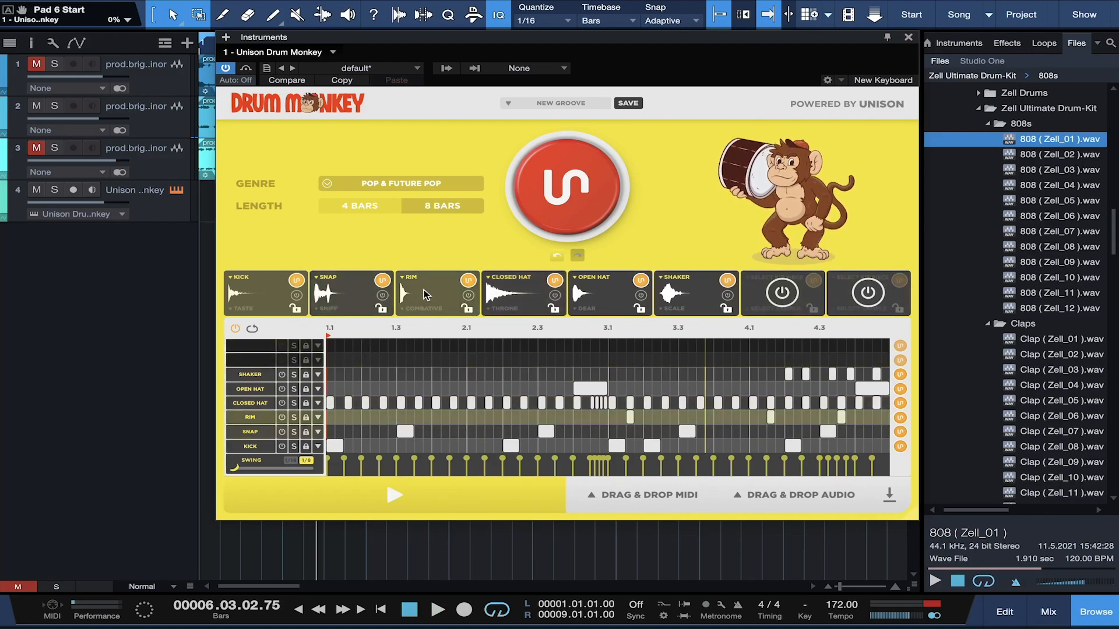
Step: Reroll the Closed Hat sample to RAVEN, preview the groove, and move the plugin window aside
click(509, 298)
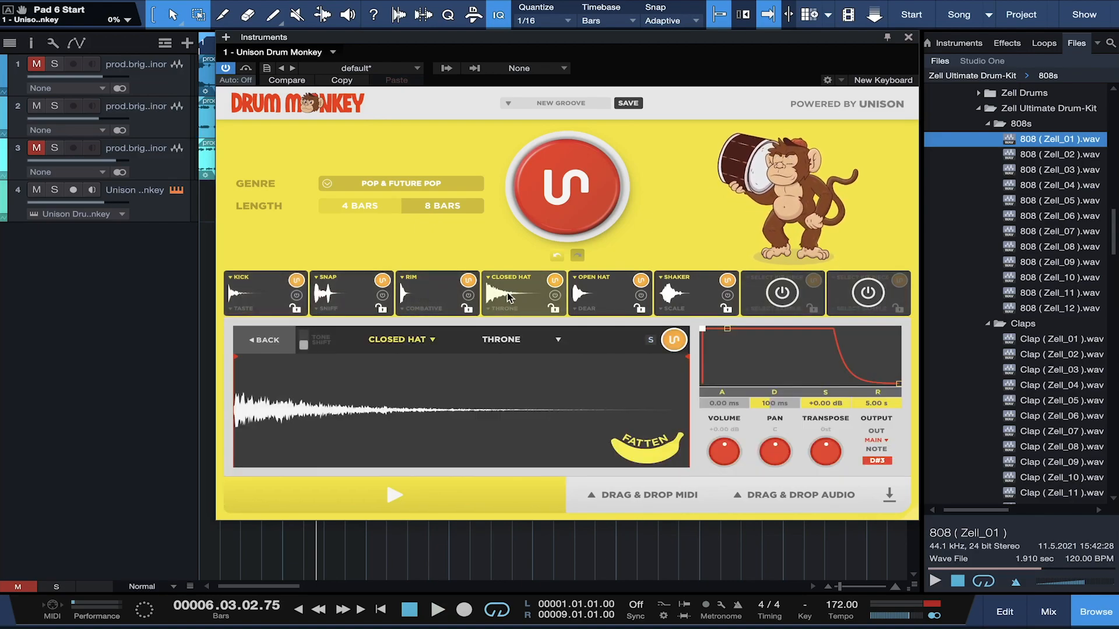
click(517, 295)
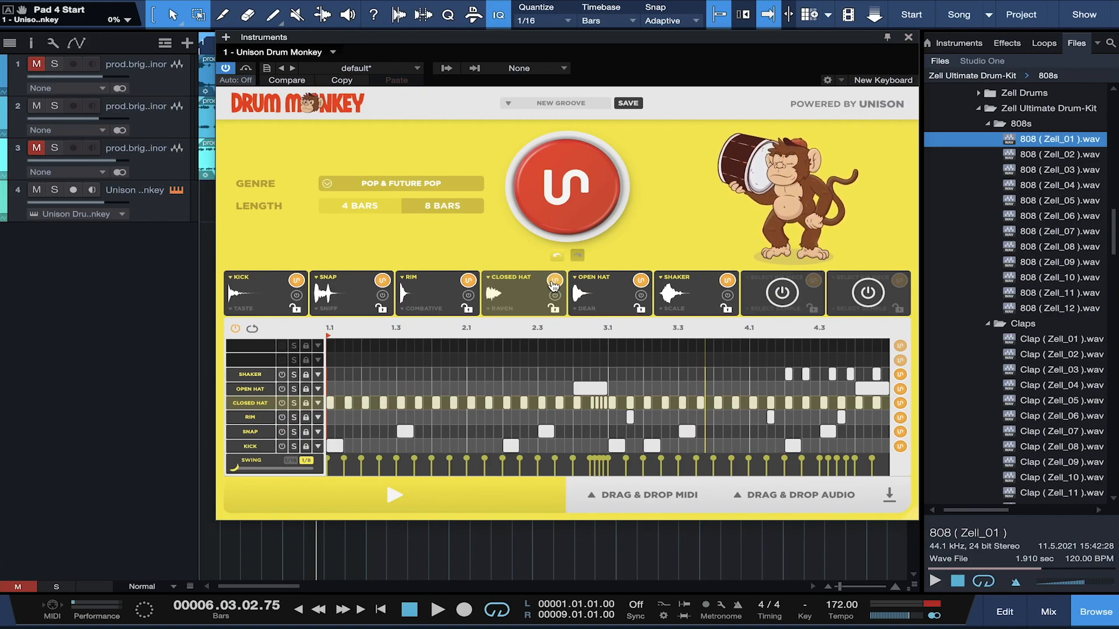
key(space)
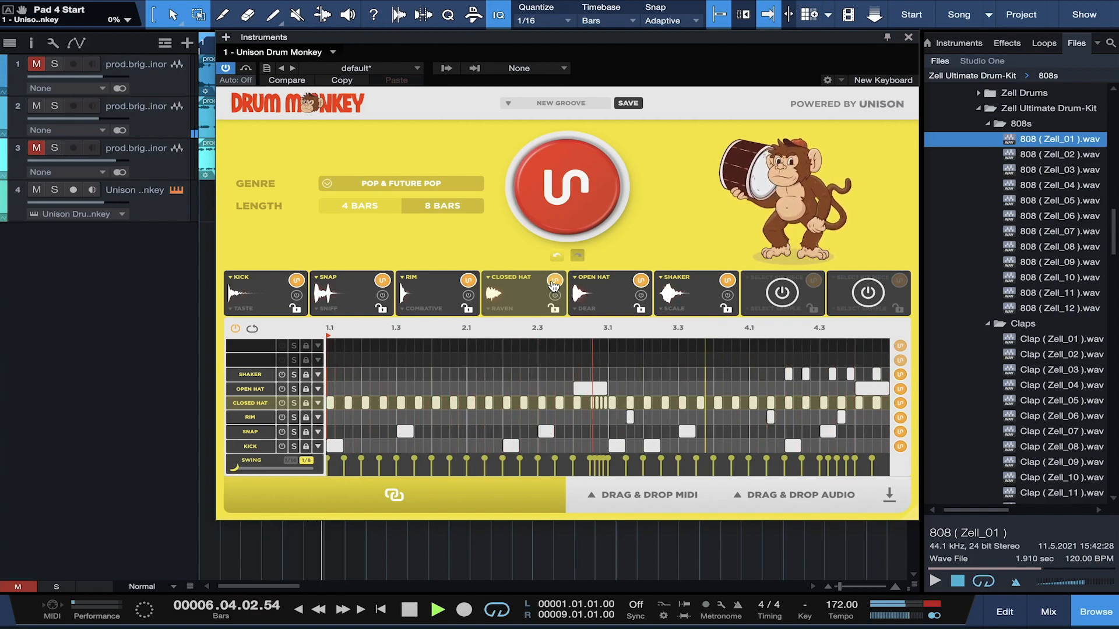
key(space)
drag(566, 37, 737, 51)
Step: Drop the six drum lanes into the song as audio stems, check the Rim editor, and close Drum Monkey
drag(965, 523, 220, 236)
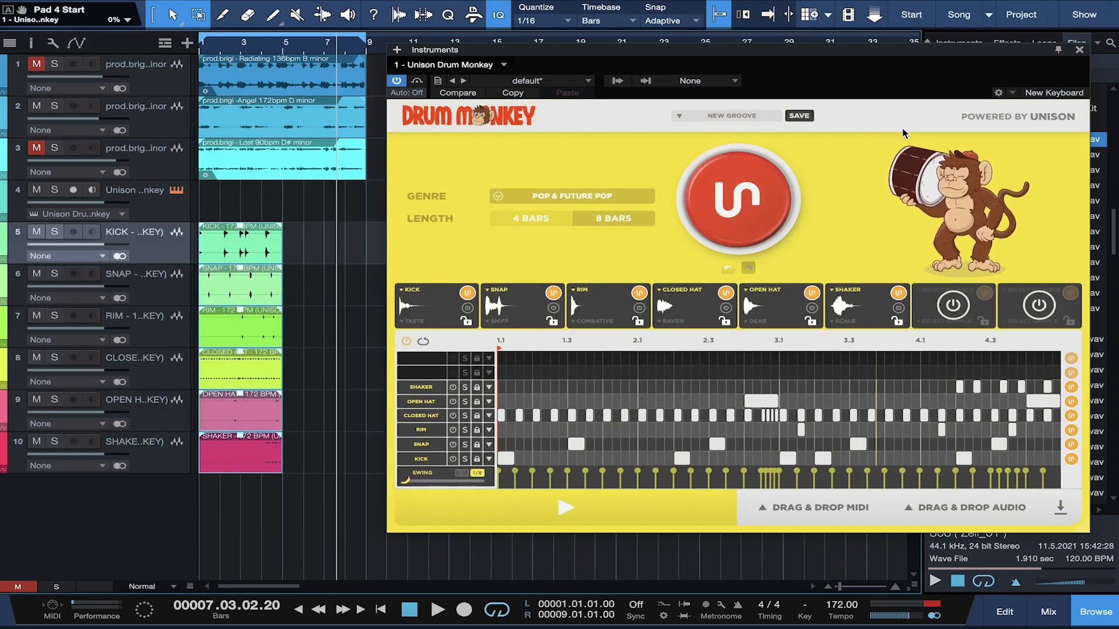
click(596, 317)
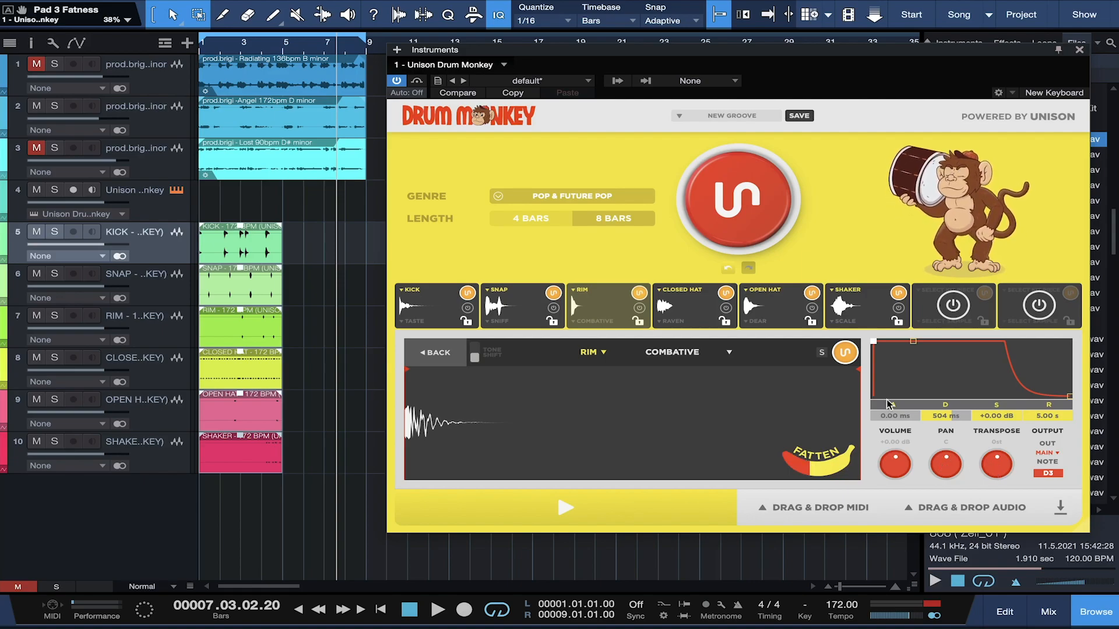
click(434, 353)
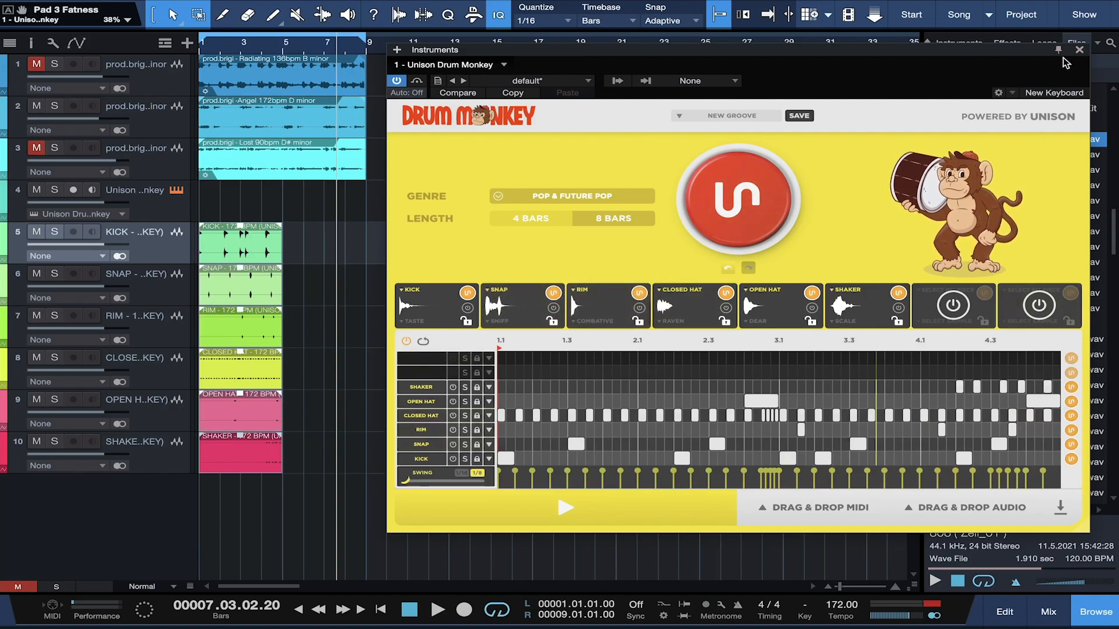
click(1080, 51)
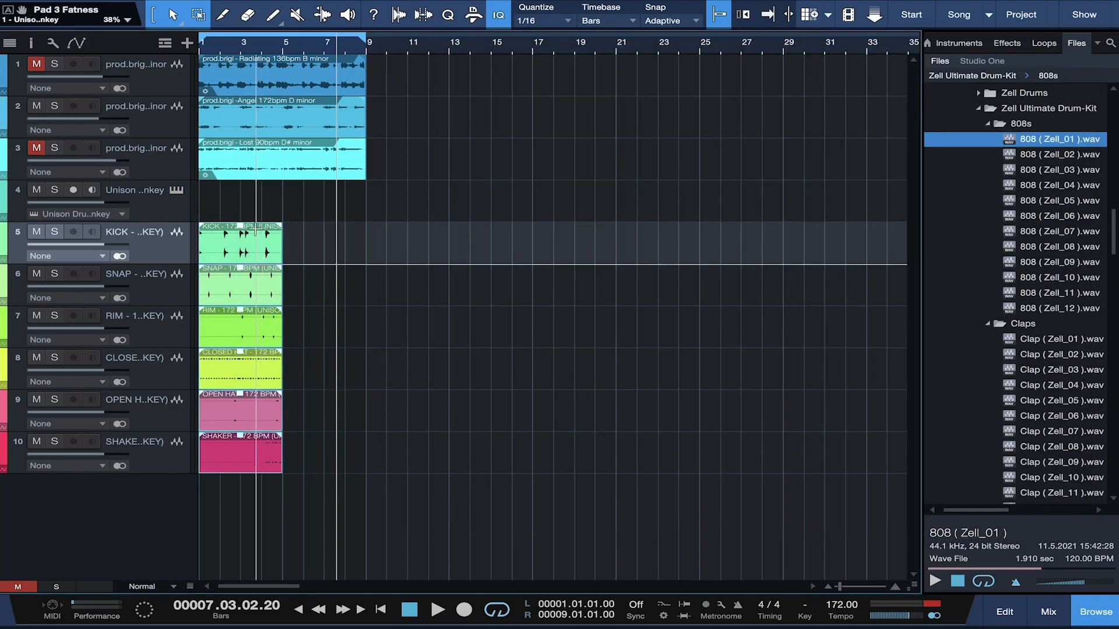
Step: Reopen Drum Monkey, save the groove as preset POP GROOVE, confirm it in the list, and play
click(176, 192)
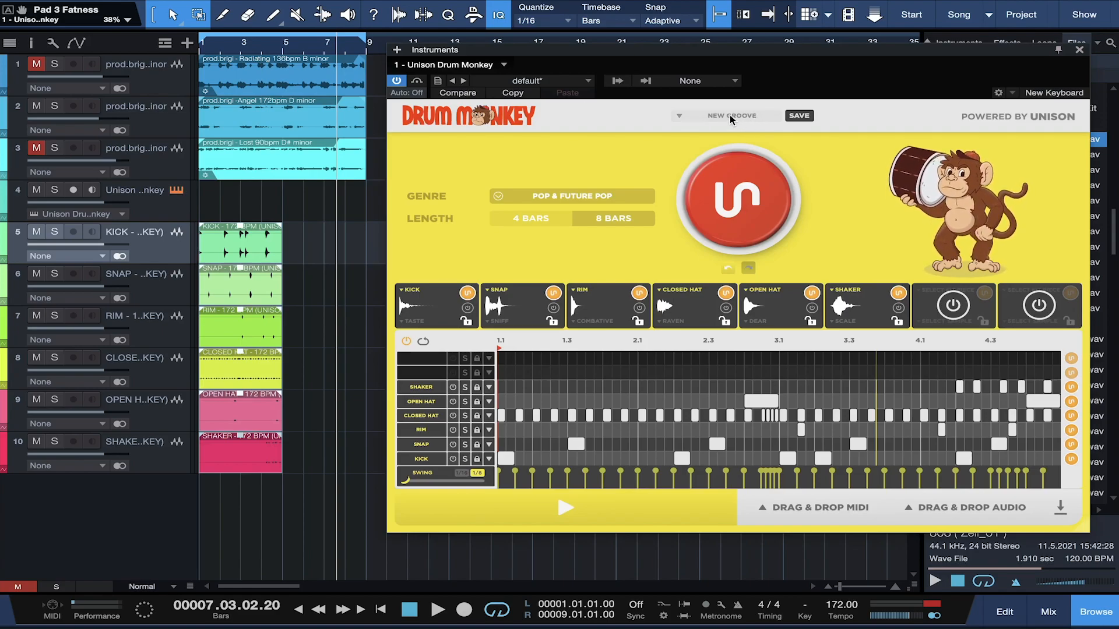
click(798, 117)
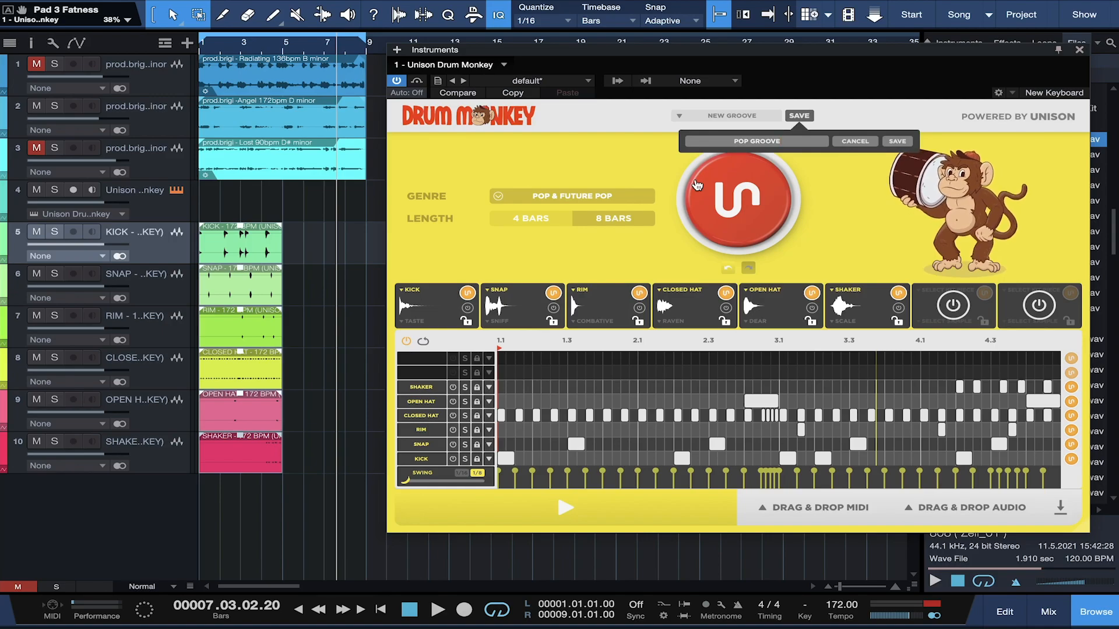
click(898, 144)
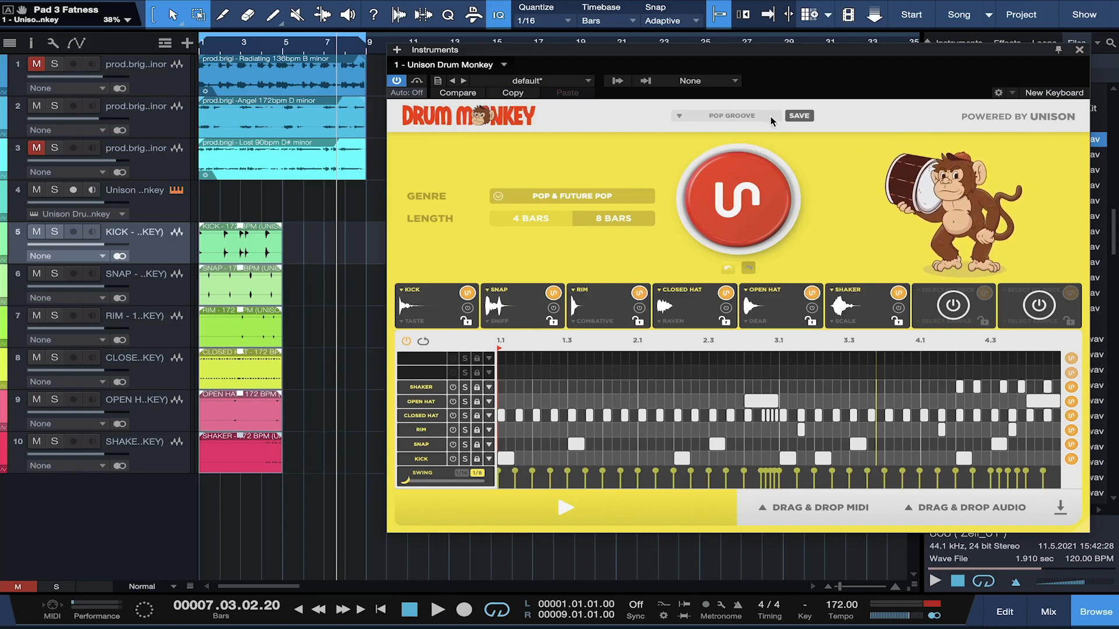
click(732, 115)
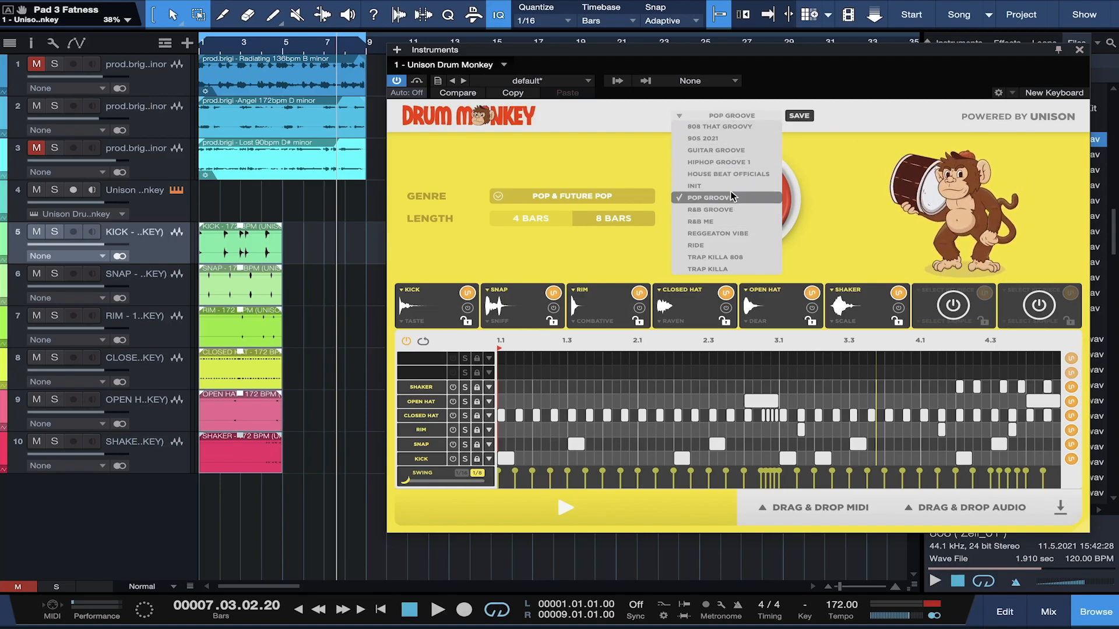
click(872, 117)
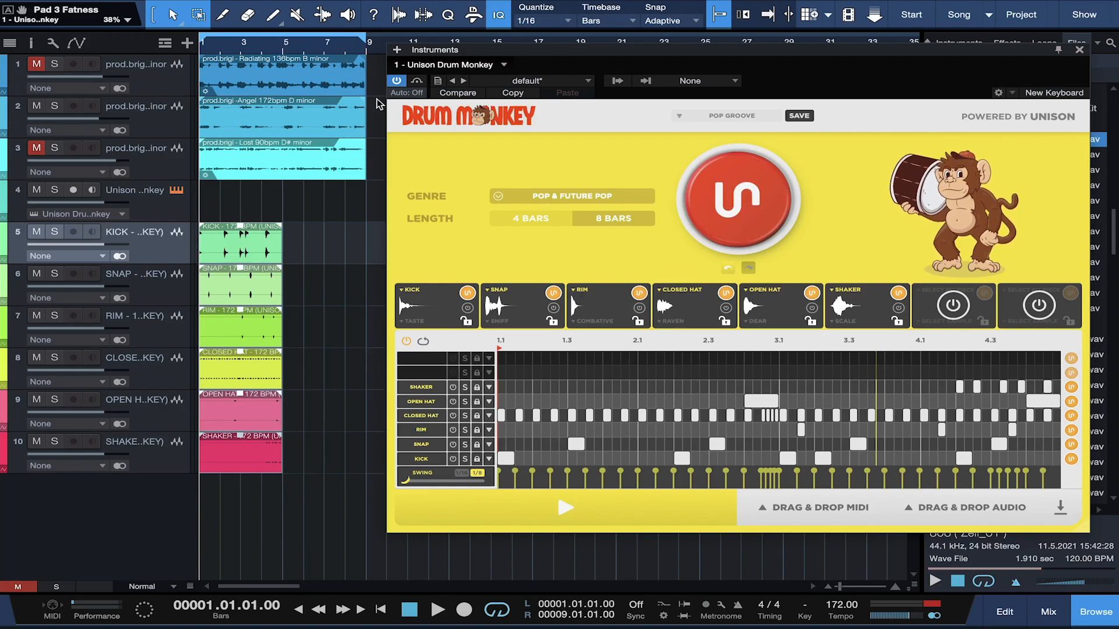
key(space)
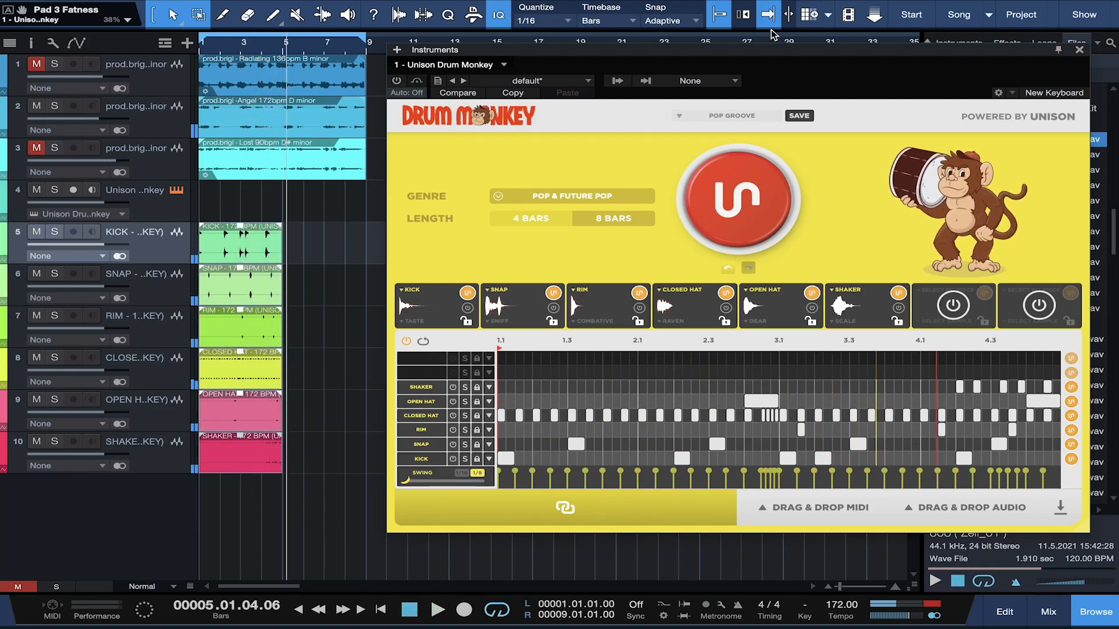
Step: Close Drum Monkey, duplicate the stem clips to bars 5–9, then remove the six drum stem tracks
click(1080, 51)
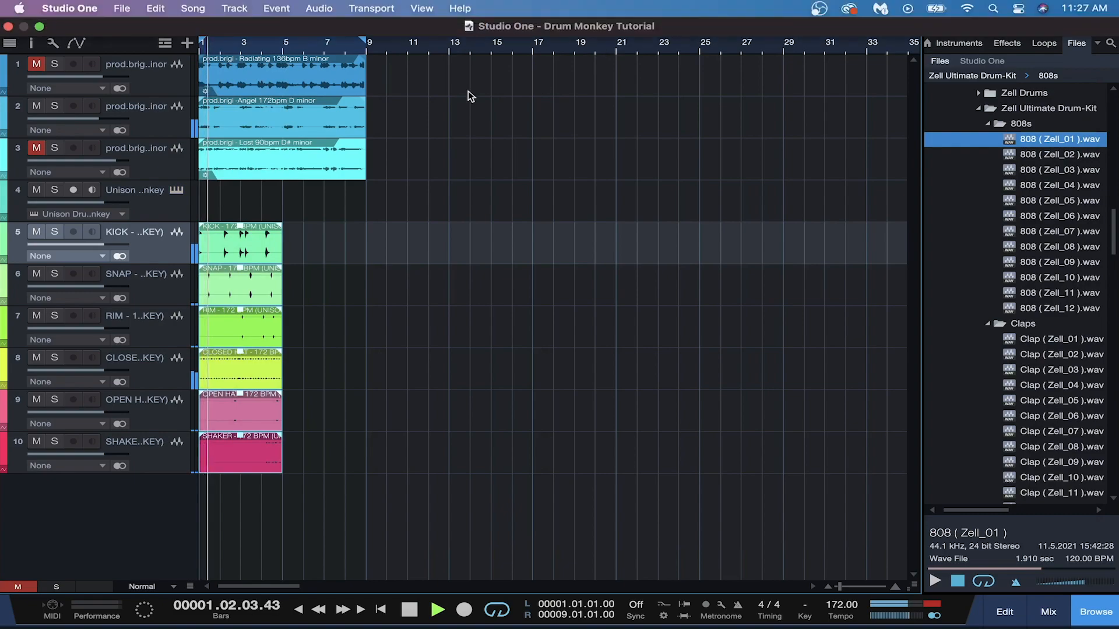
key(d)
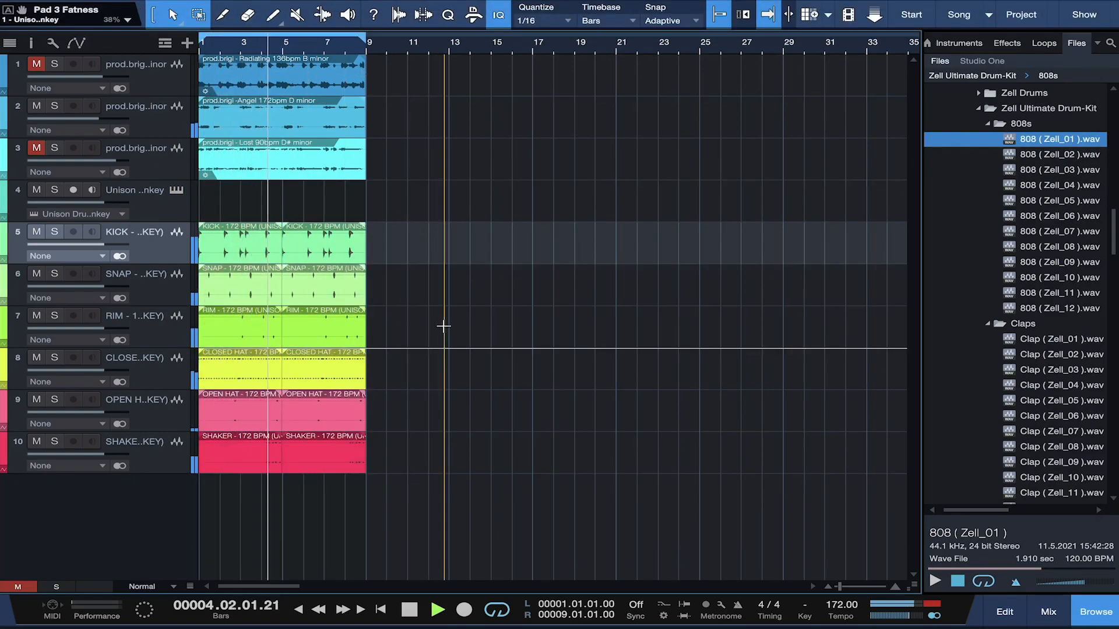
key(space)
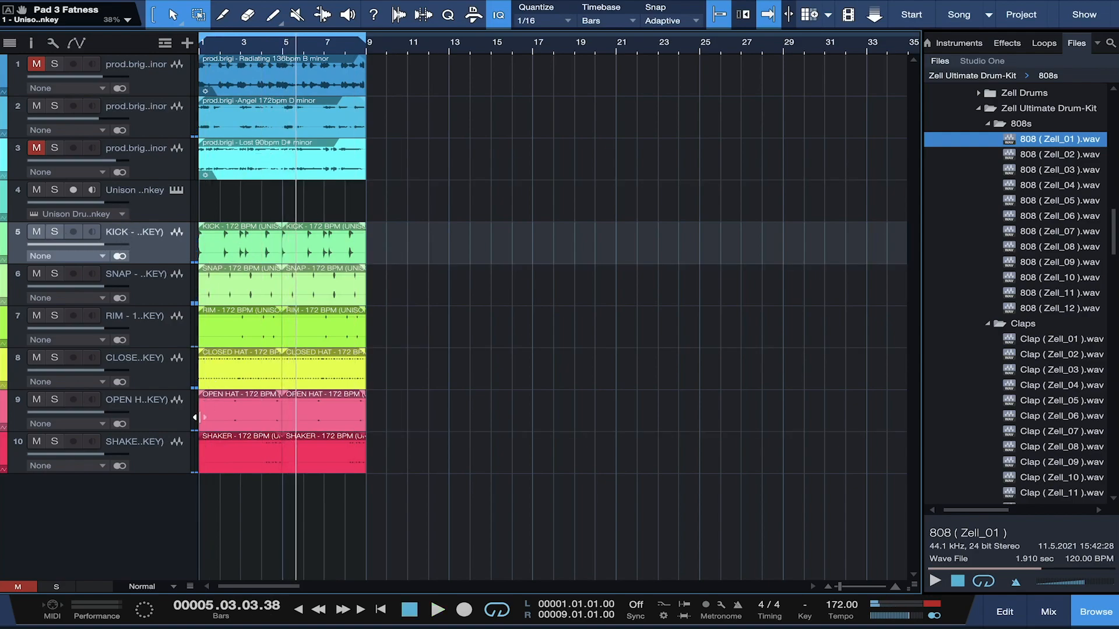
right_click(160, 461)
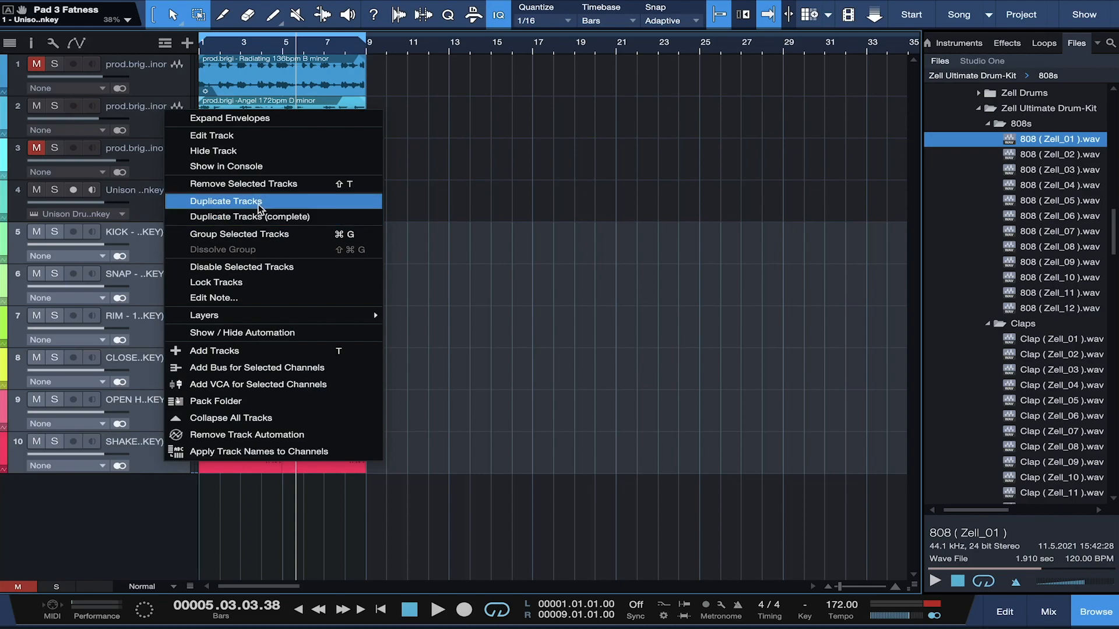
click(247, 183)
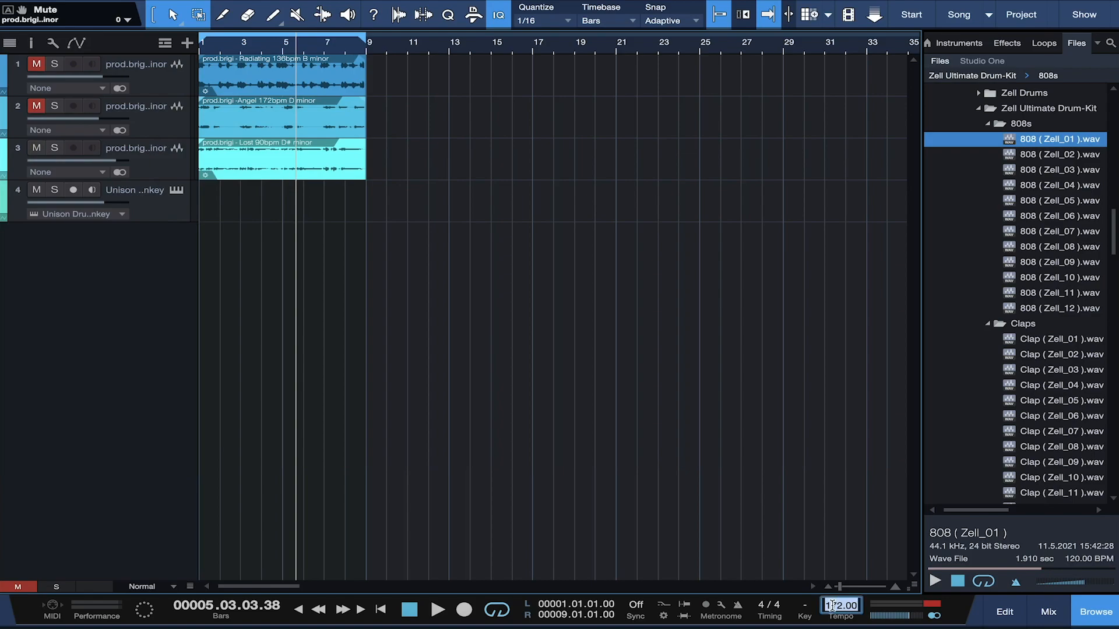
Step: Set the song tempo to 90, return to the start, and raise track 3's volume slightly
text(0)
key(Return)
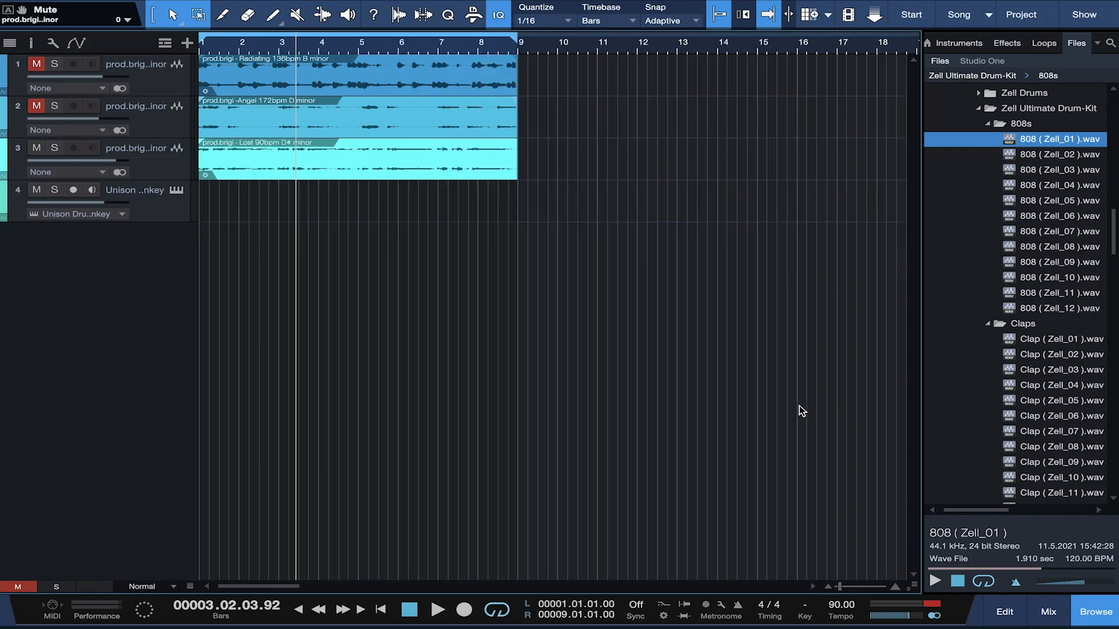
key(Home)
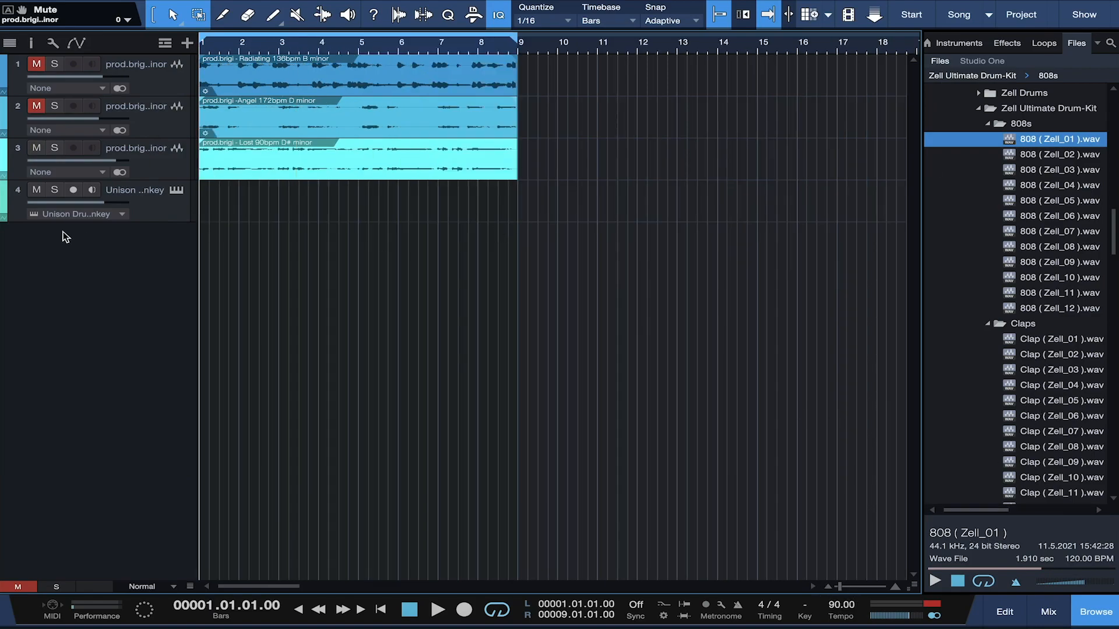
drag(105, 164, 100, 162)
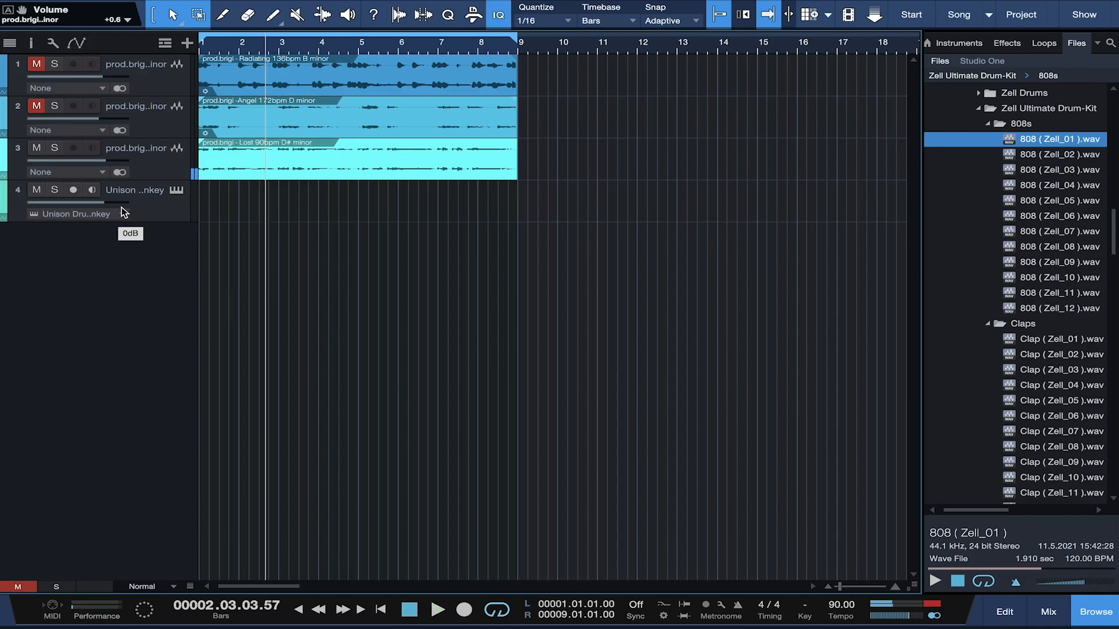
Step: Reopen Drum Monkey, switch the genre to COUNTRY, generate a new groove and play it
click(176, 191)
click(565, 195)
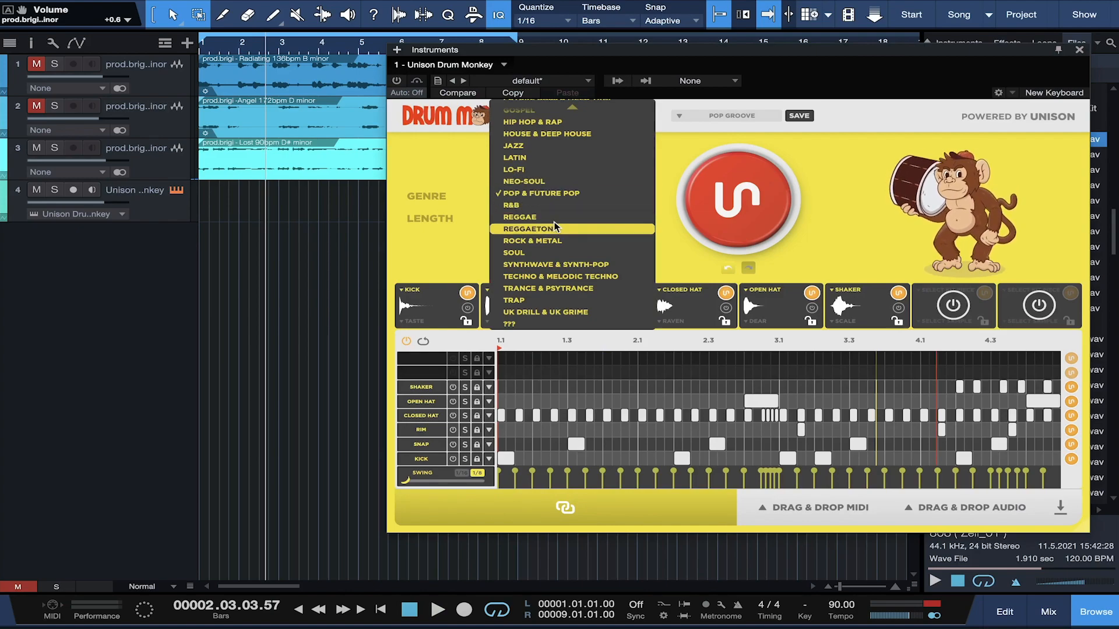
scroll(548, 129, up, 5)
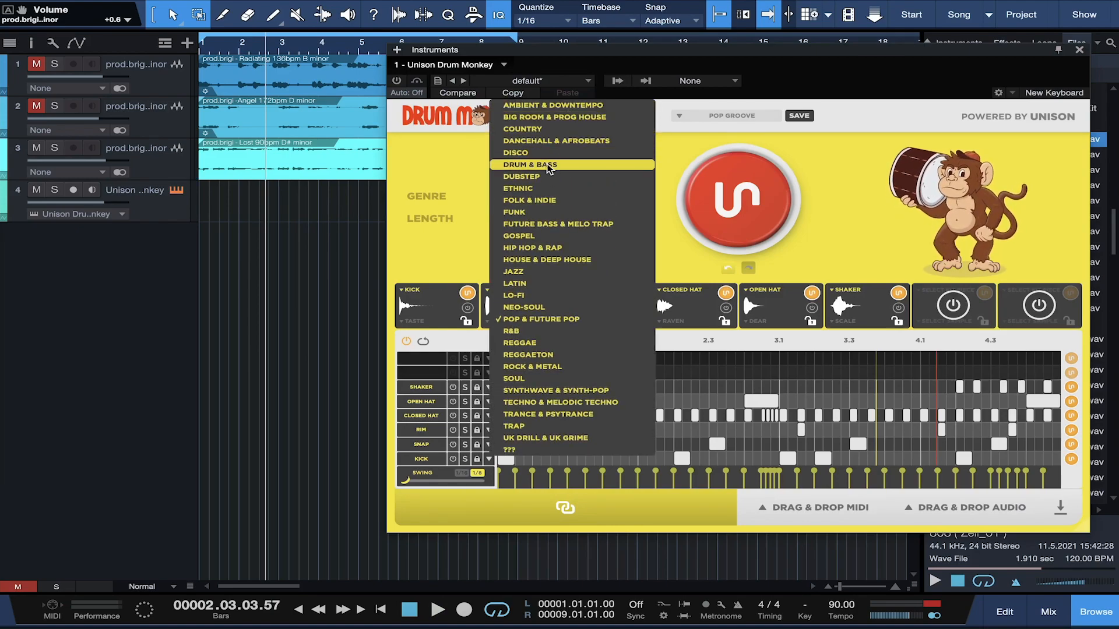
click(548, 130)
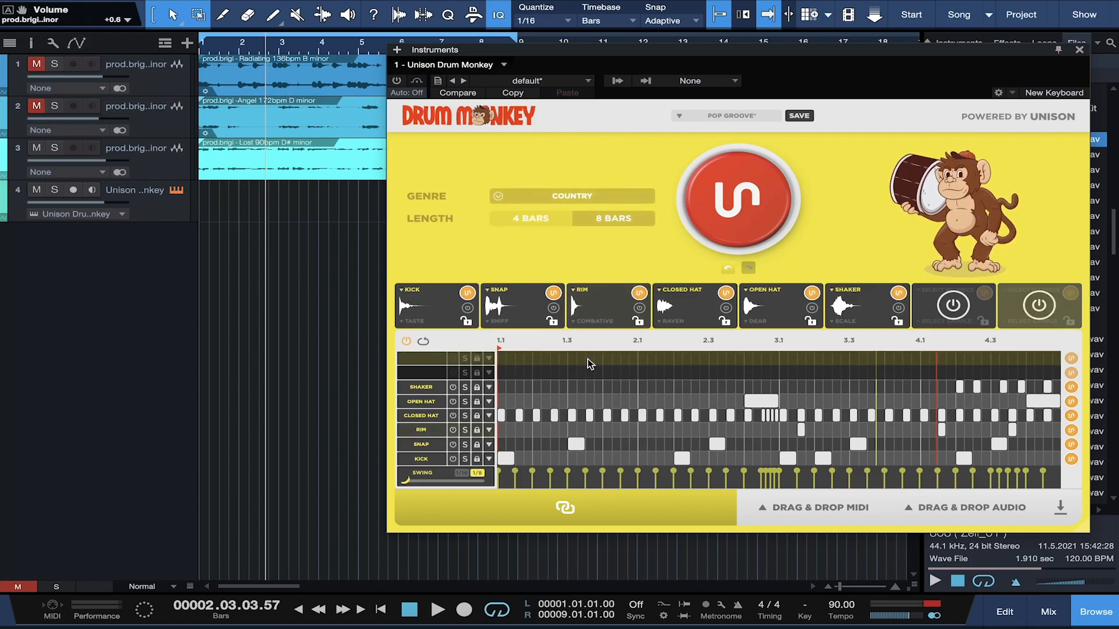
click(721, 216)
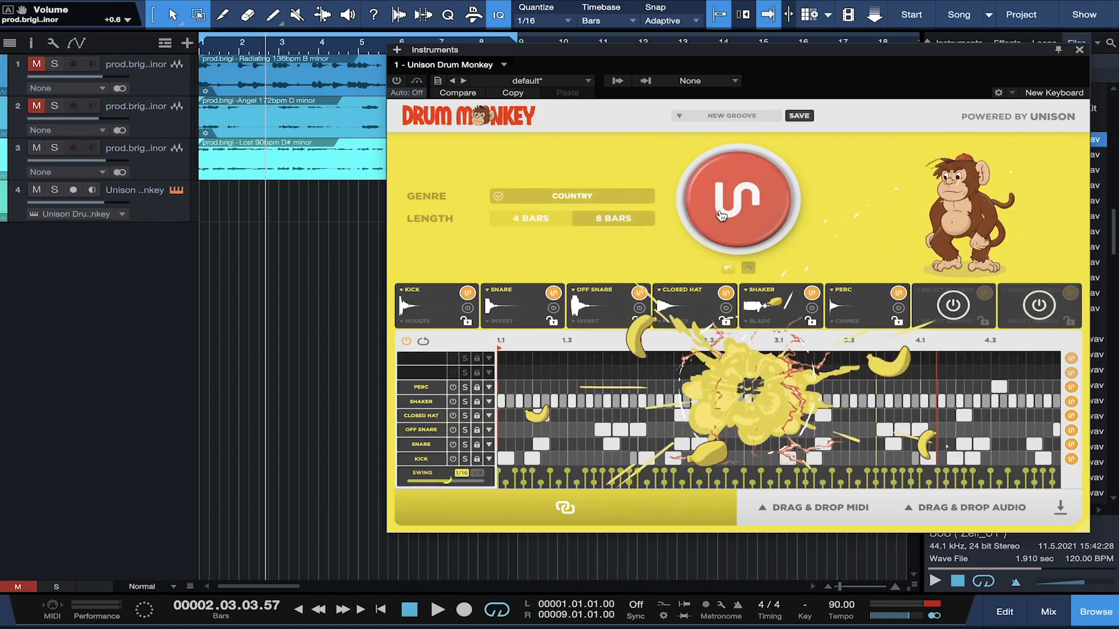
click(397, 82)
key(space)
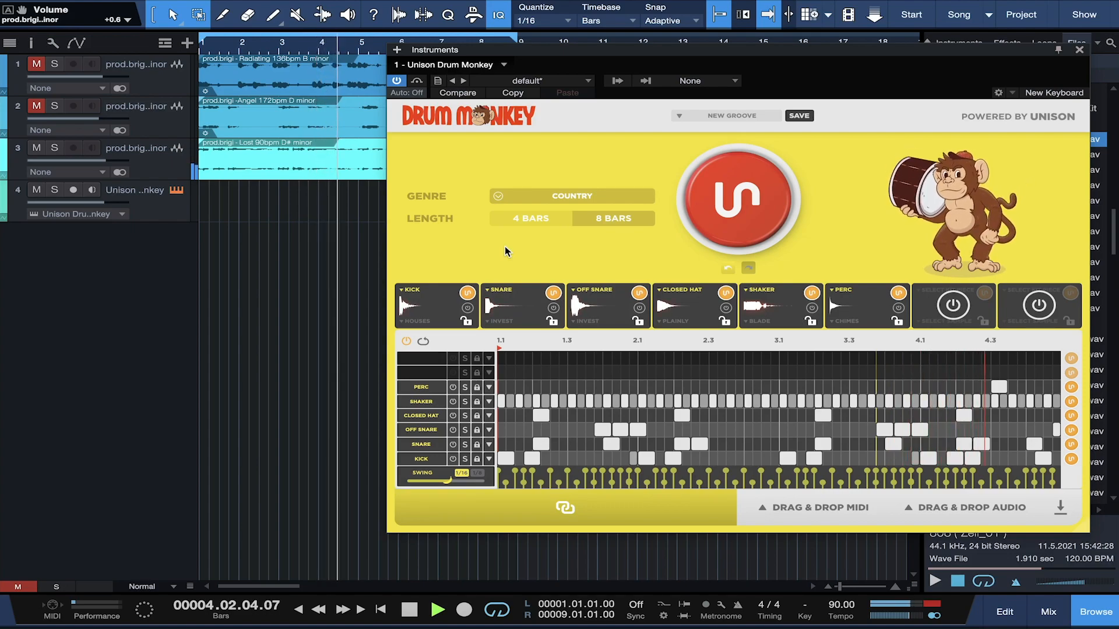
Step: Regenerate the Shaker lane pattern and audition it from bar 1
key(space)
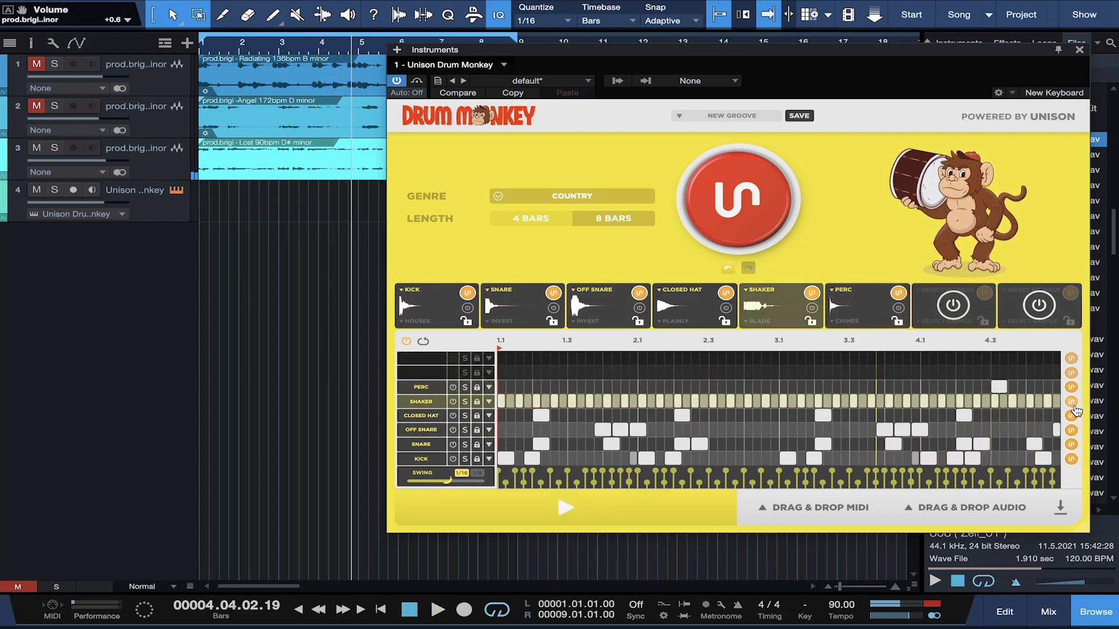
click(1072, 402)
key(Home)
key(space)
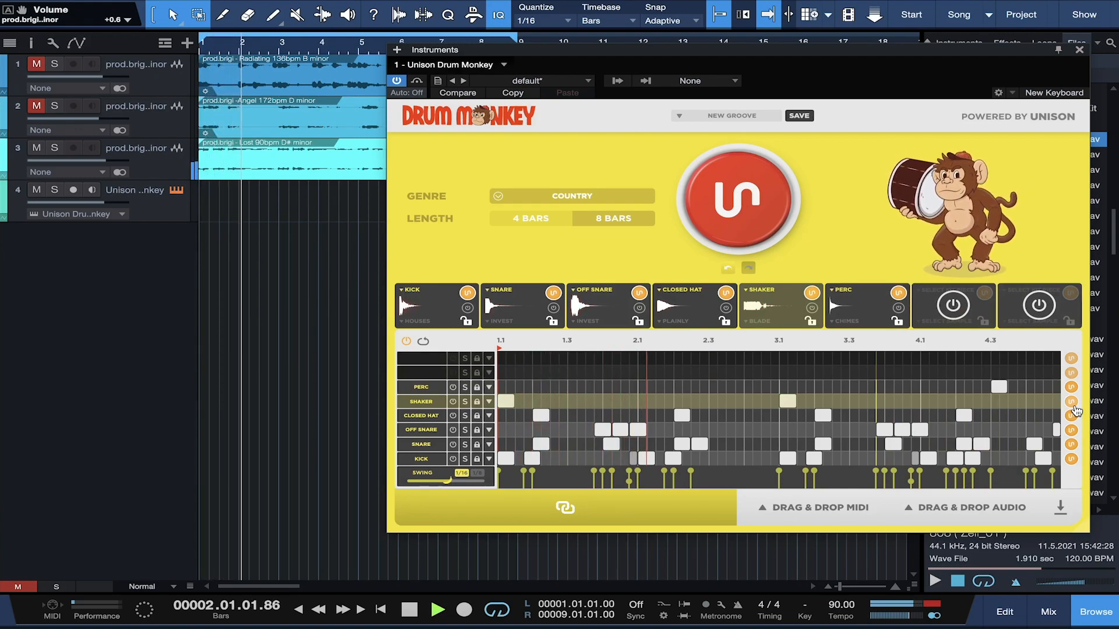
key(space)
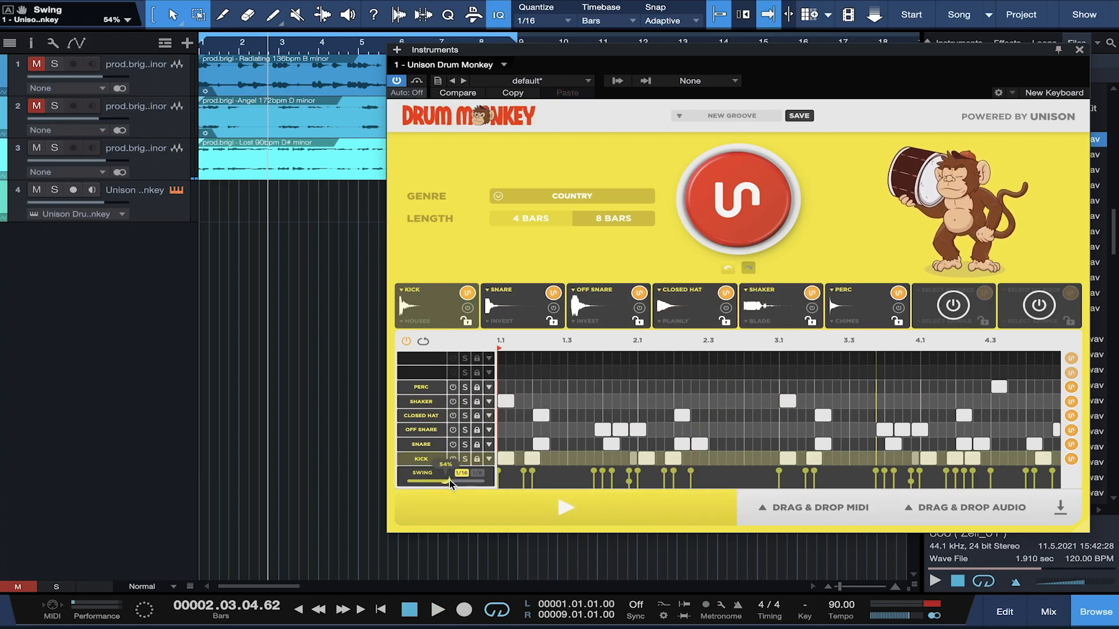
Step: Set swing to 0%, audition, then generate a fresh Country groove
drag(450, 480, 398, 489)
key(space)
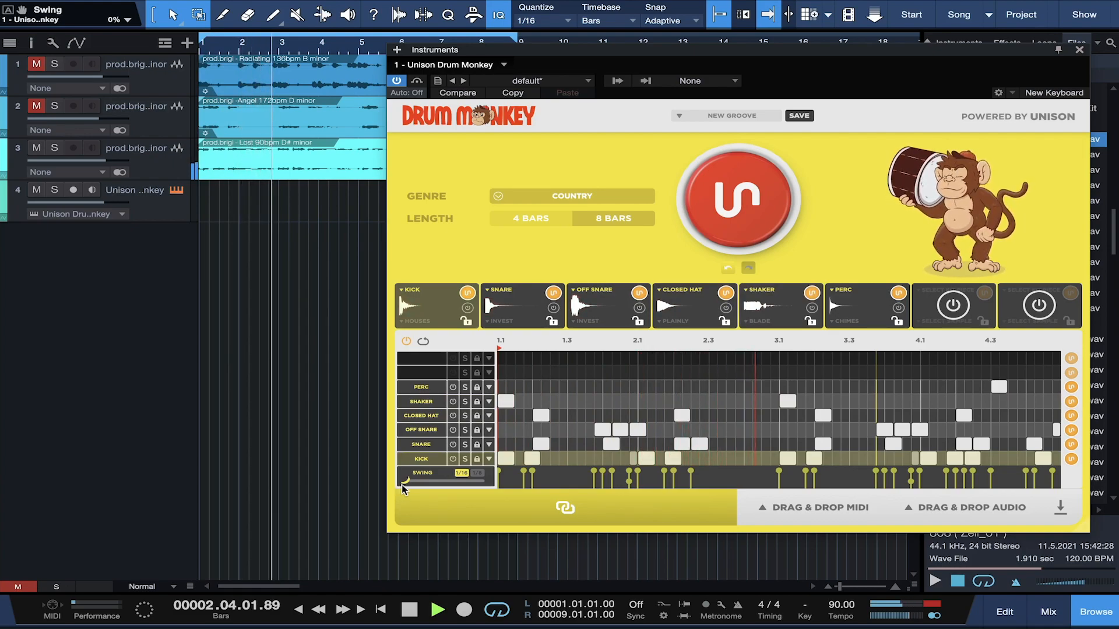
key(space)
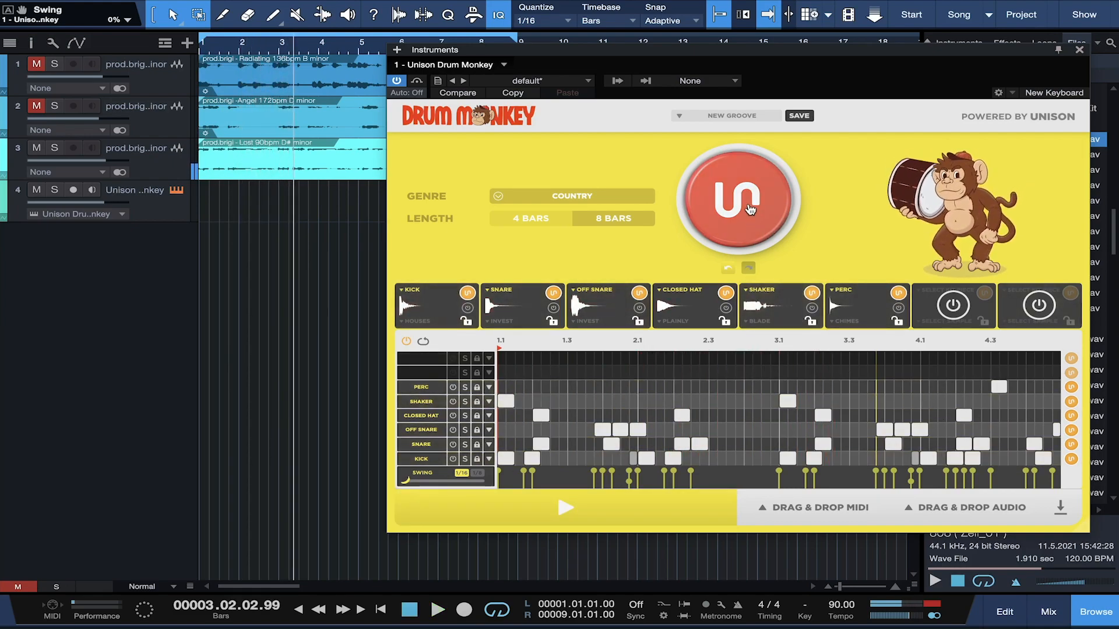
click(748, 204)
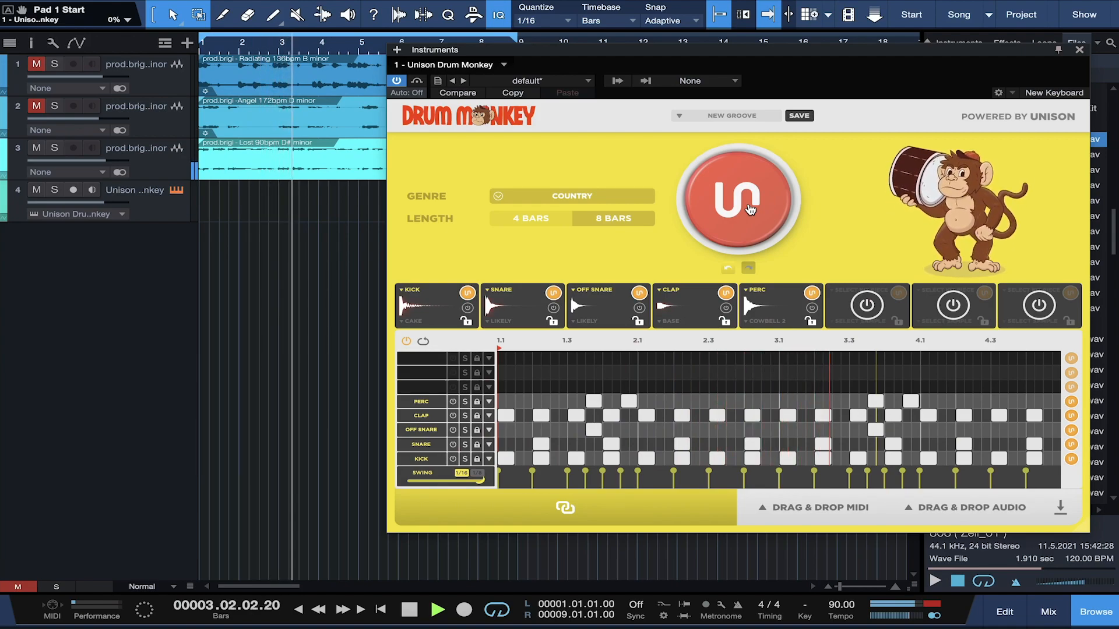
key(space)
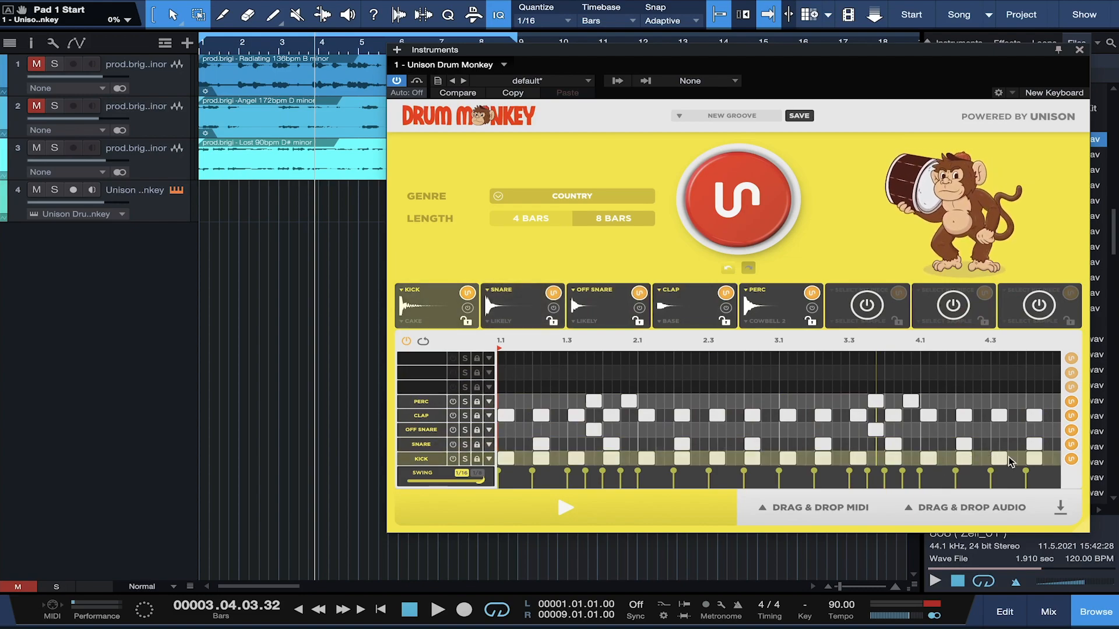
Step: Switch the genre to ROCK & METAL, generate a fresh seven-lane groove and play it back
key(space)
key(space)
click(596, 197)
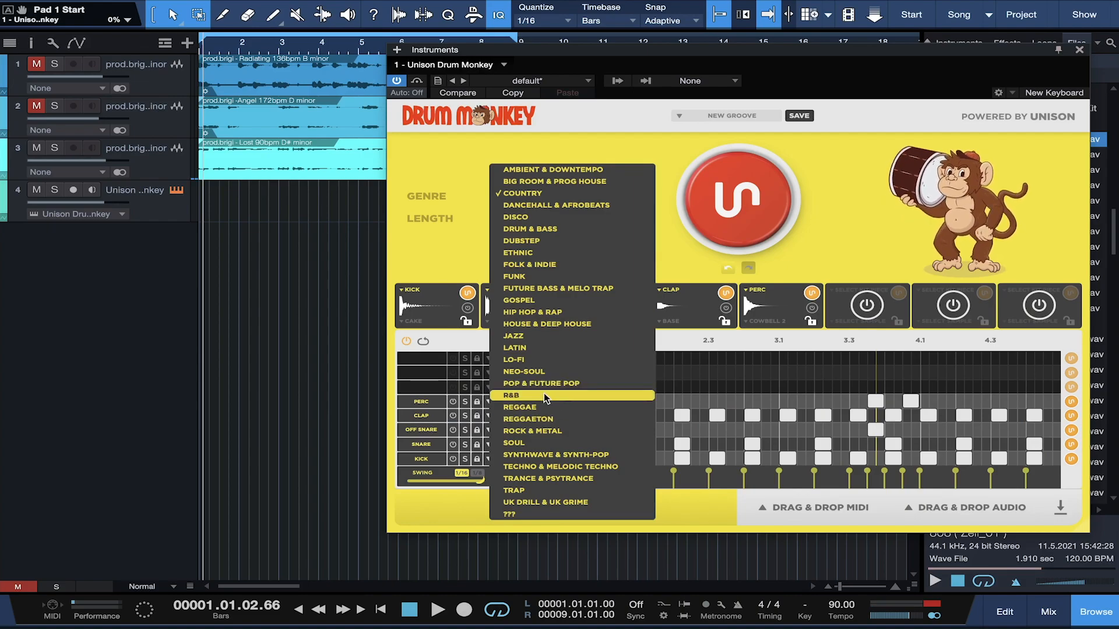
click(526, 432)
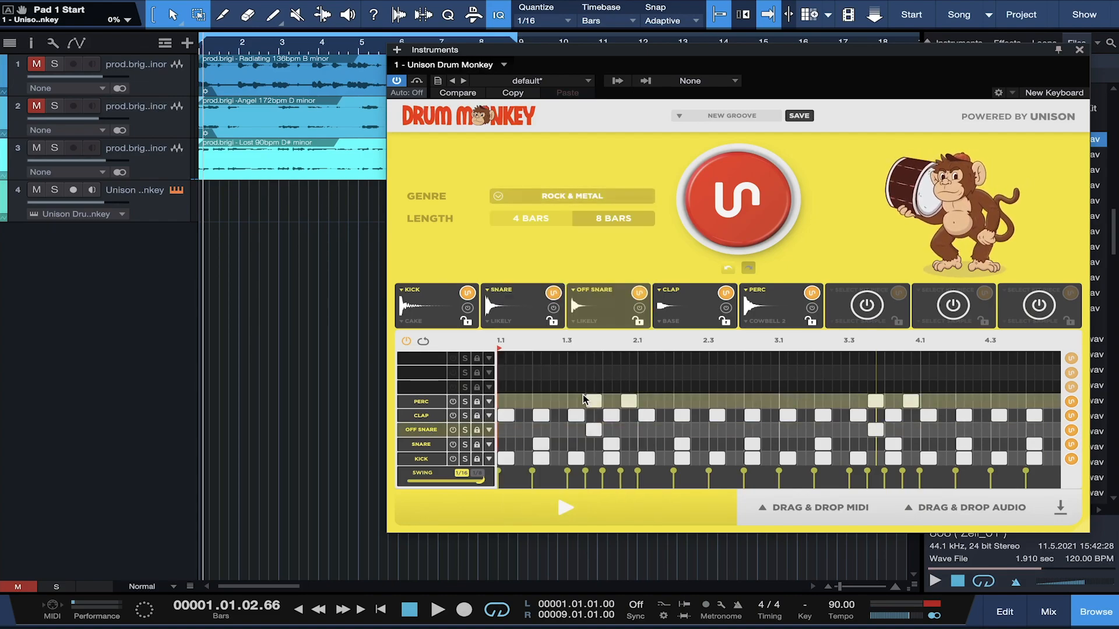
click(741, 201)
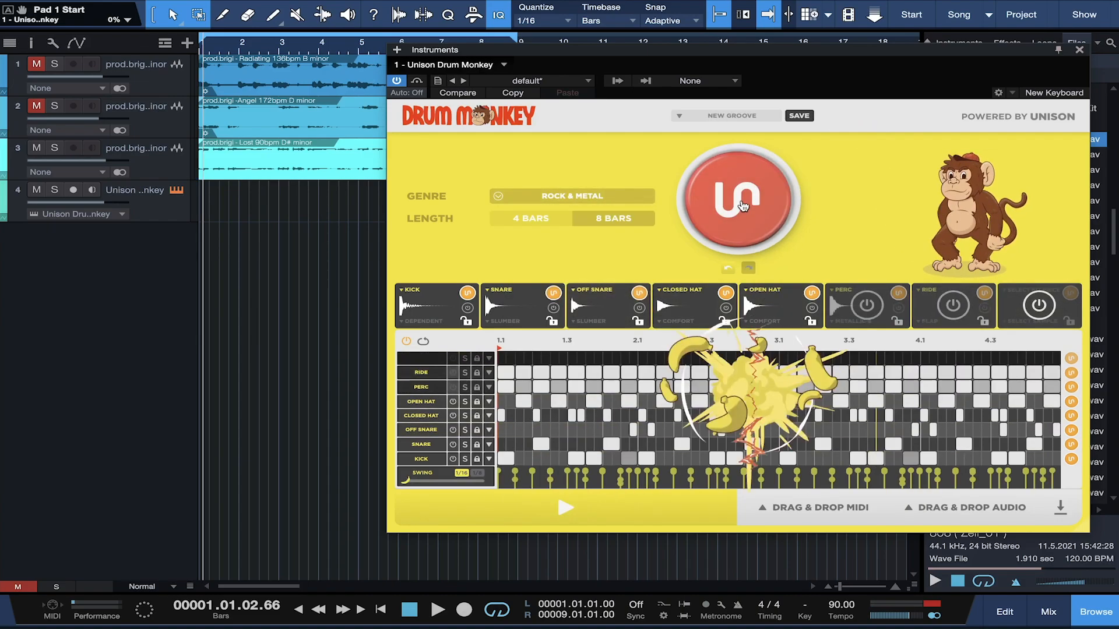
key(space)
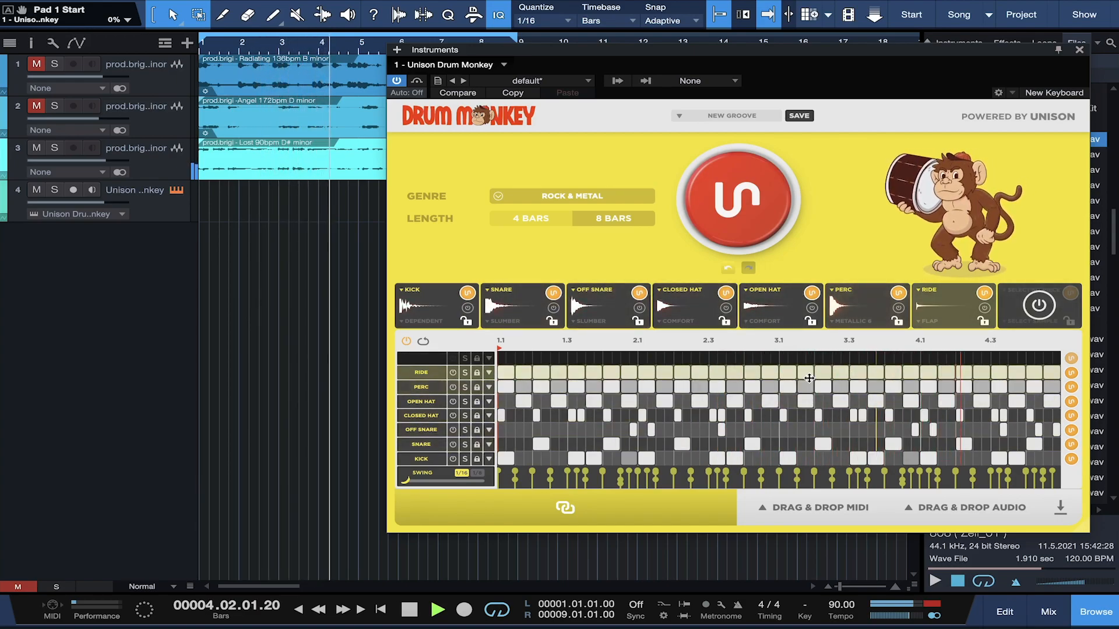
Step: Mute the perc, closed hat and open hat lanes
click(452, 387)
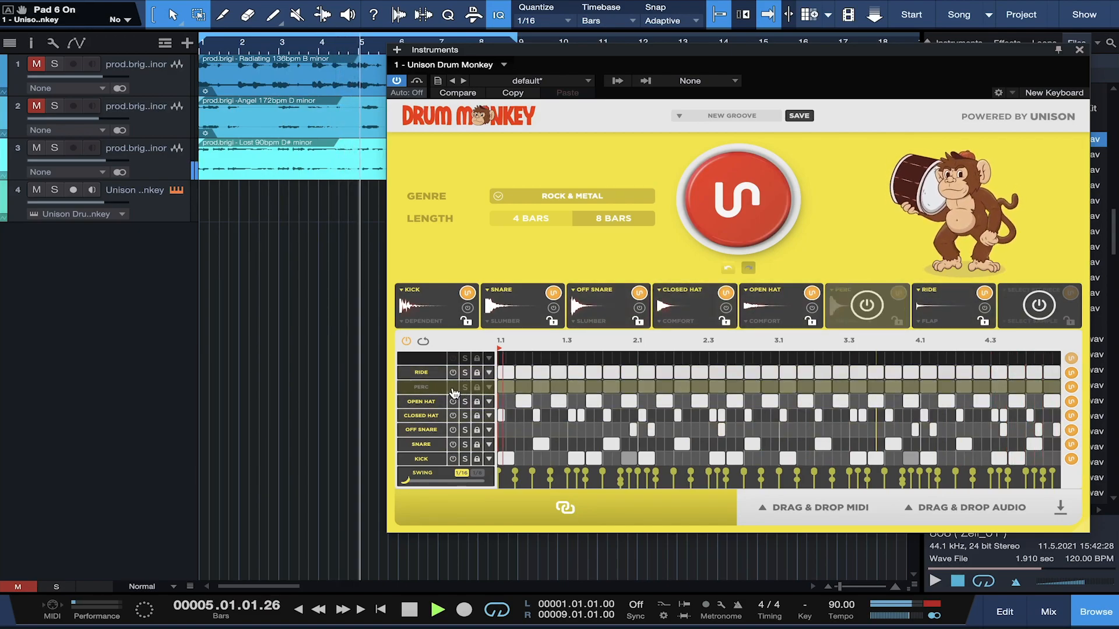
click(453, 416)
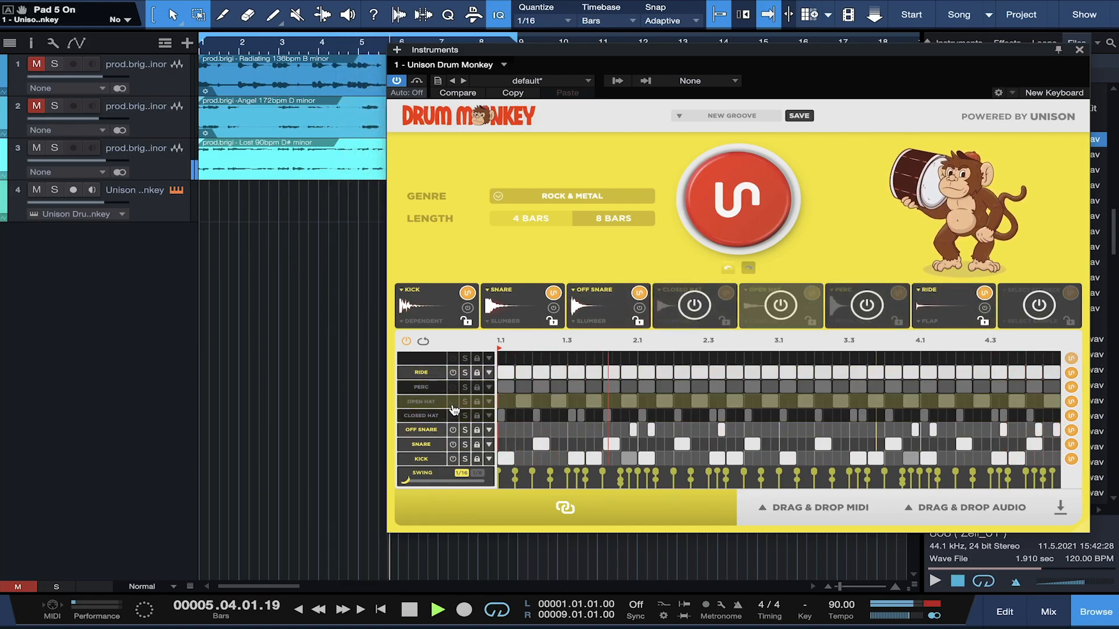
click(453, 401)
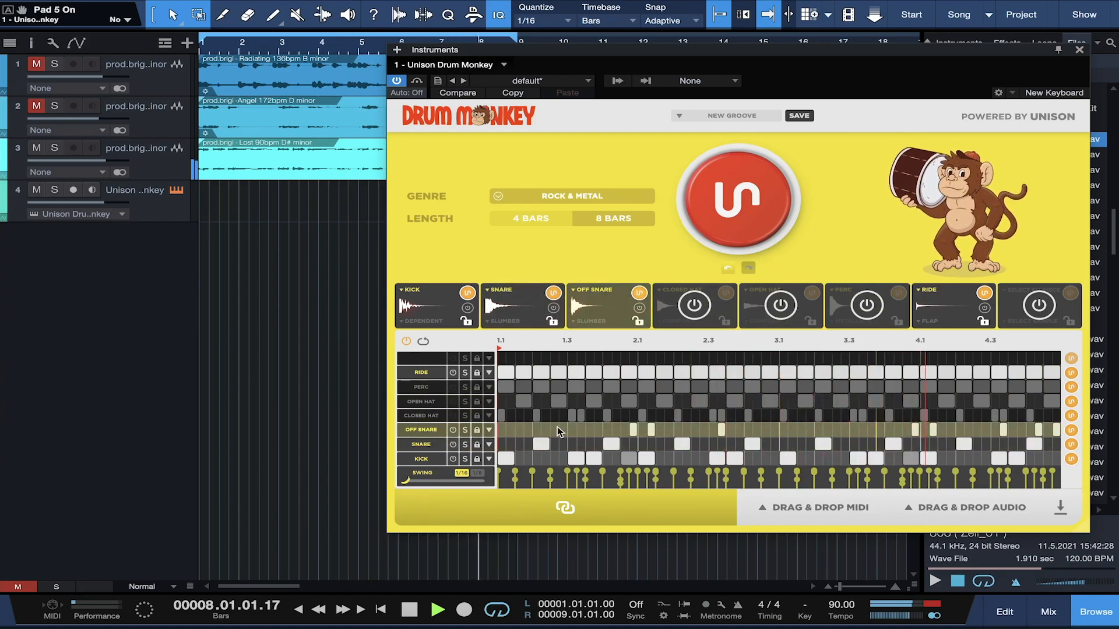
key(space)
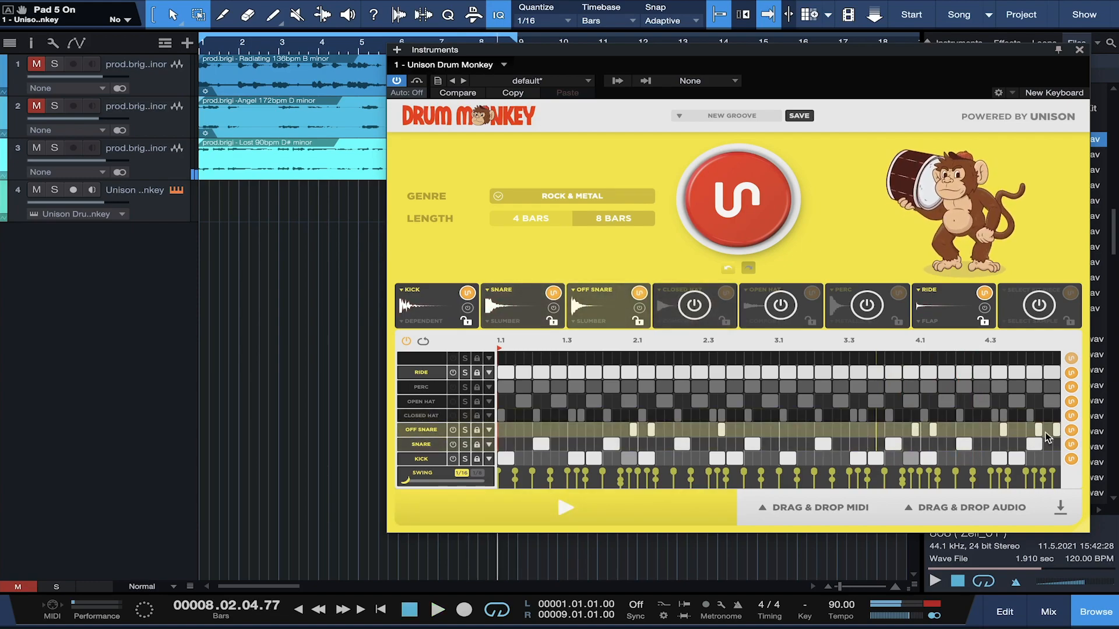
Step: Regenerate the ride lane's pattern and lower the ride volume to -2.84 dB
click(1071, 373)
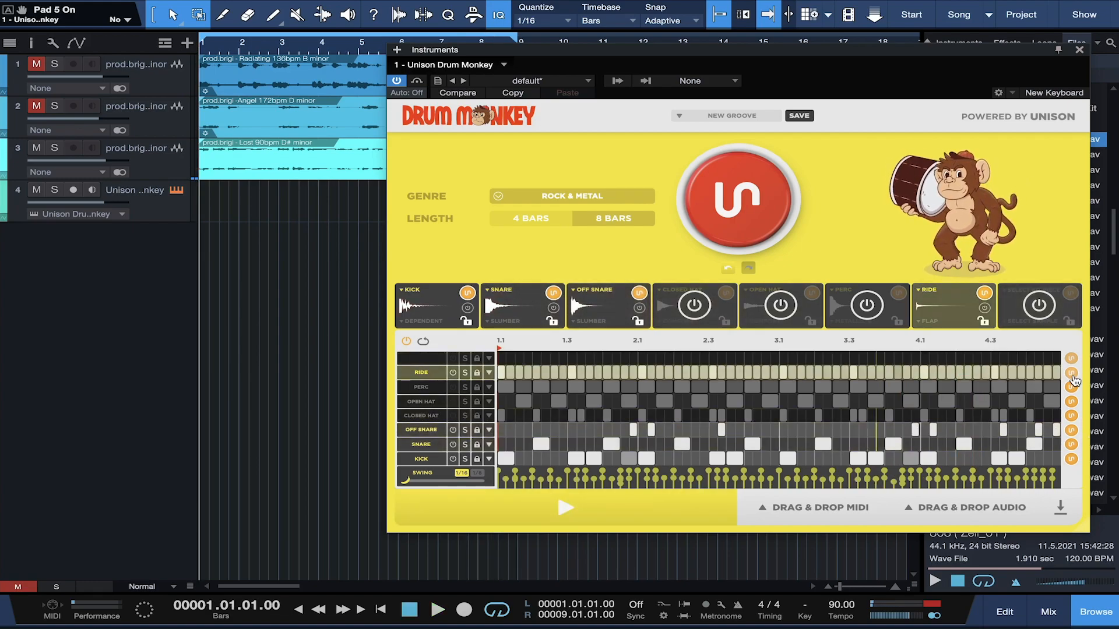
key(space)
key(space)
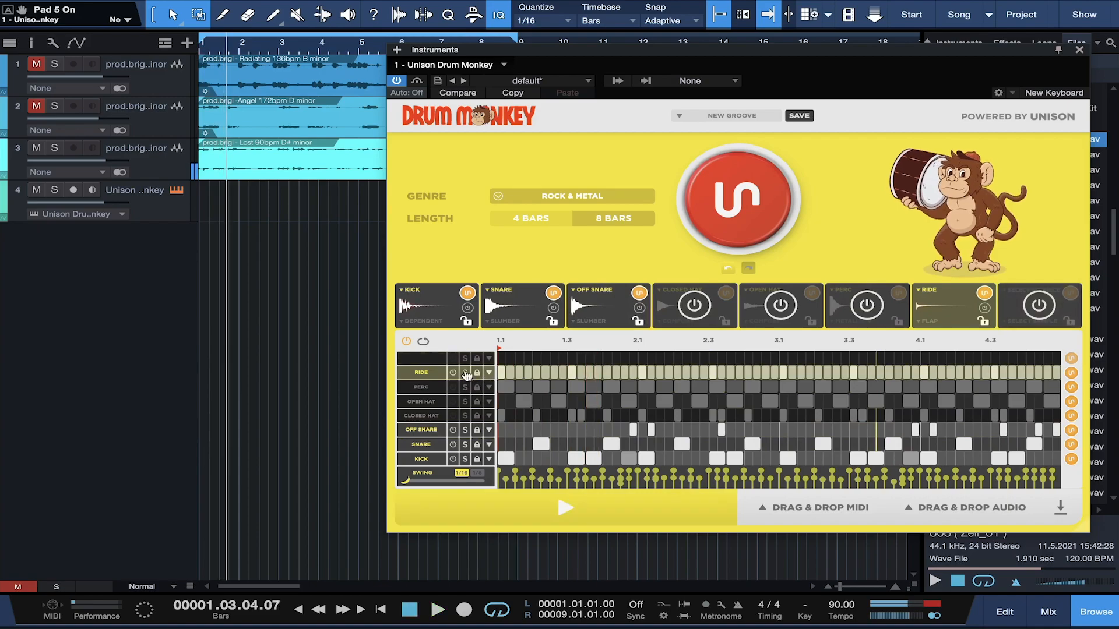
click(946, 303)
drag(893, 458, 891, 477)
key(space)
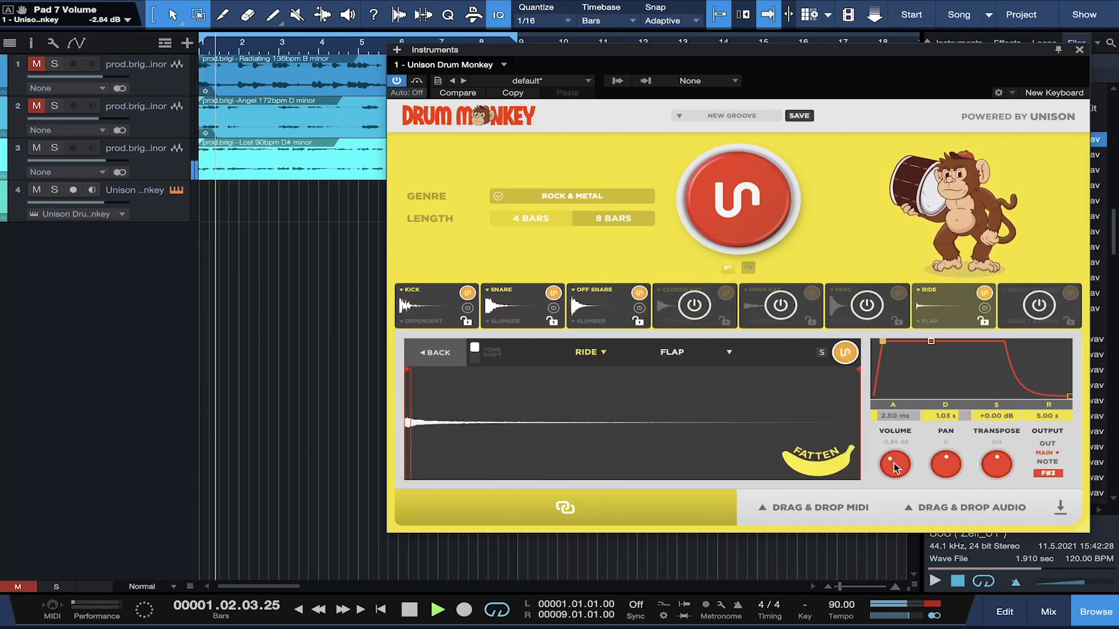
Step: Nudge the ride volume up slightly and fatten the snare to 40%
drag(894, 463, 893, 459)
click(596, 307)
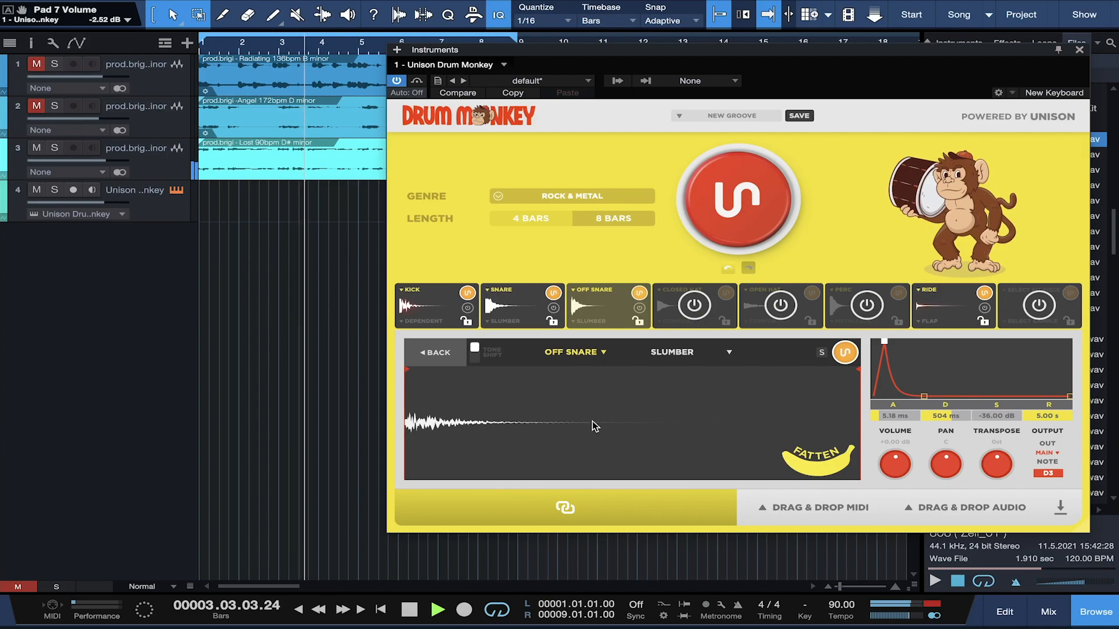
click(521, 295)
drag(840, 475, 813, 468)
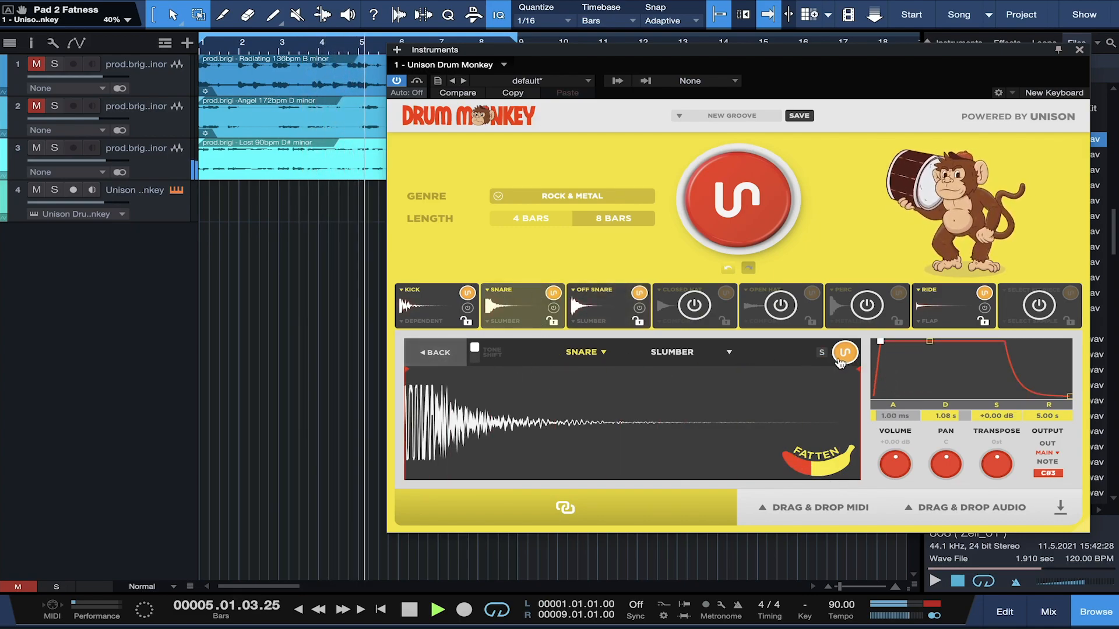
Step: Swap the snare sample for LABOR and audition the groove
key(space)
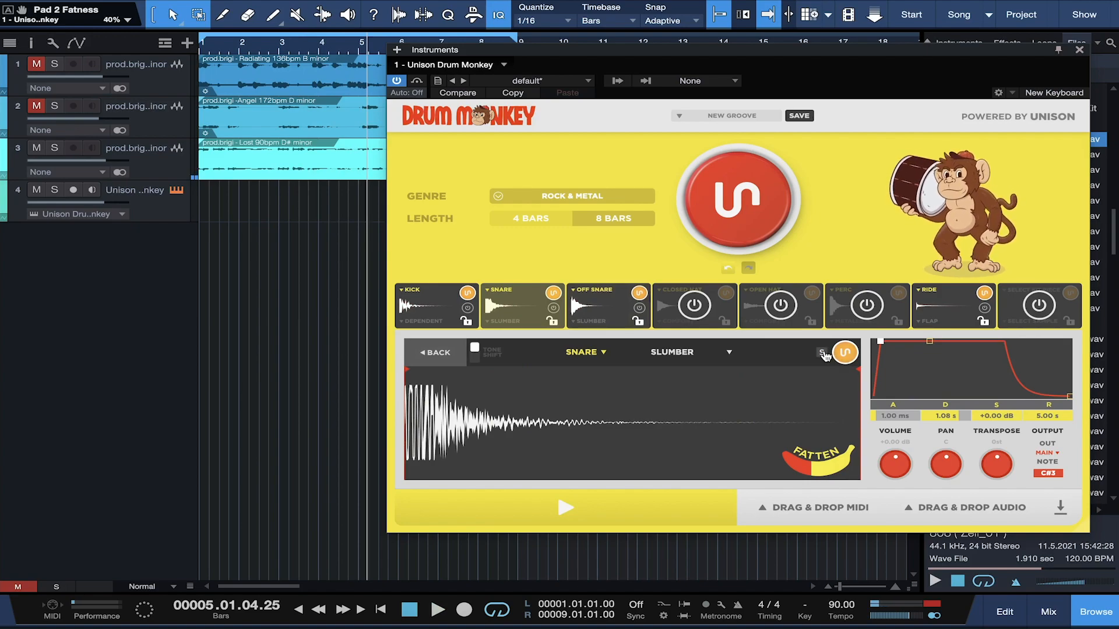
key(space)
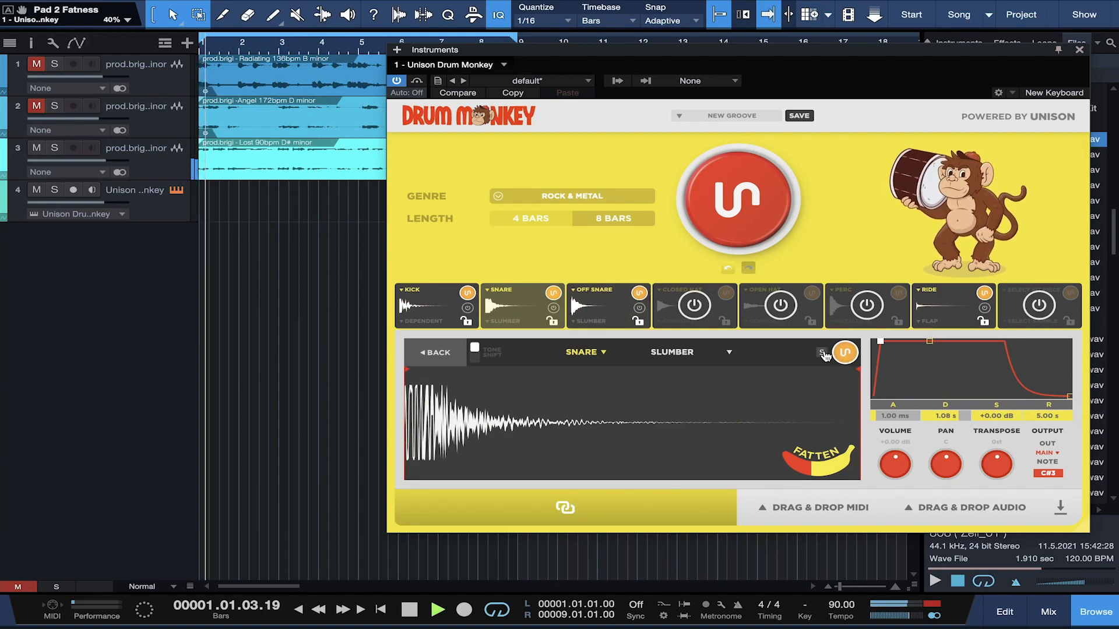
click(846, 353)
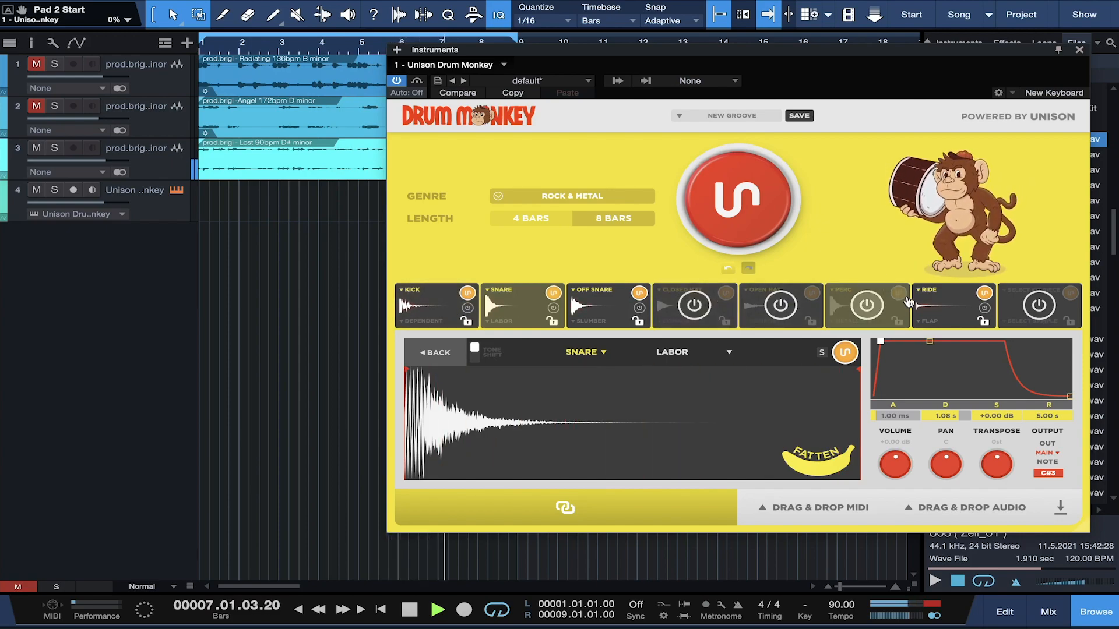
key(space)
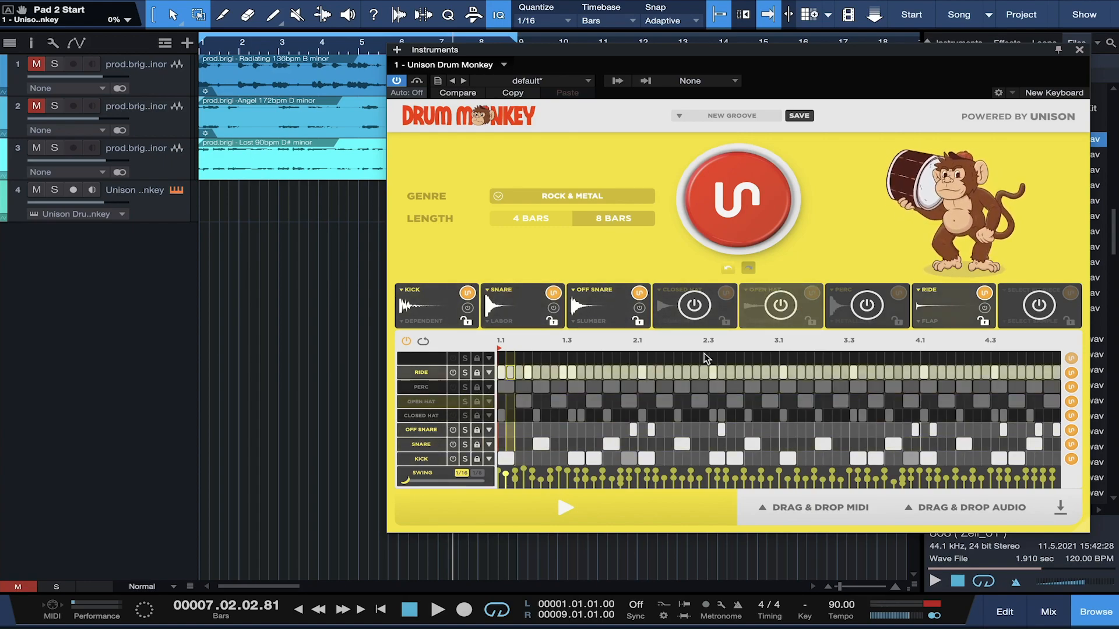
Step: Export the groove as an audio file named Rock Loop into Downloads
click(1070, 517)
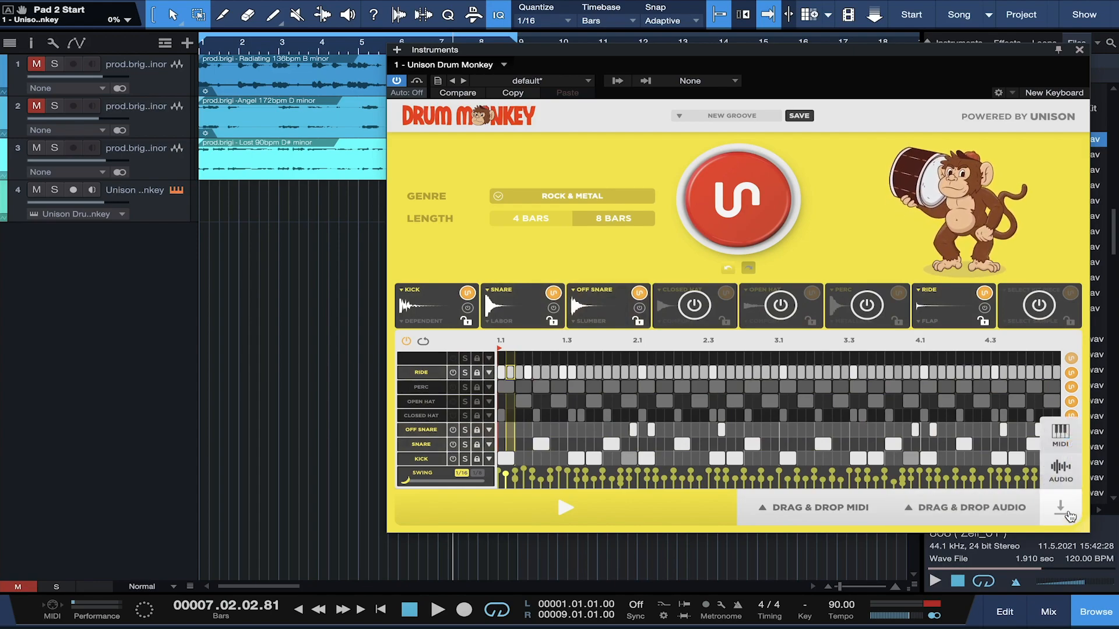
click(1060, 472)
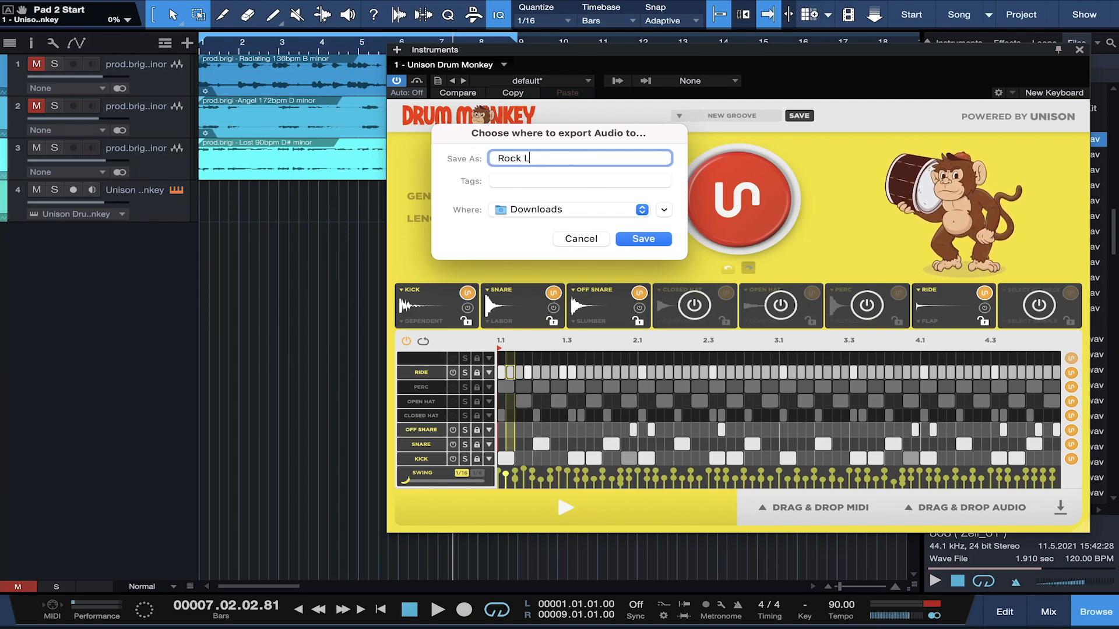
click(635, 240)
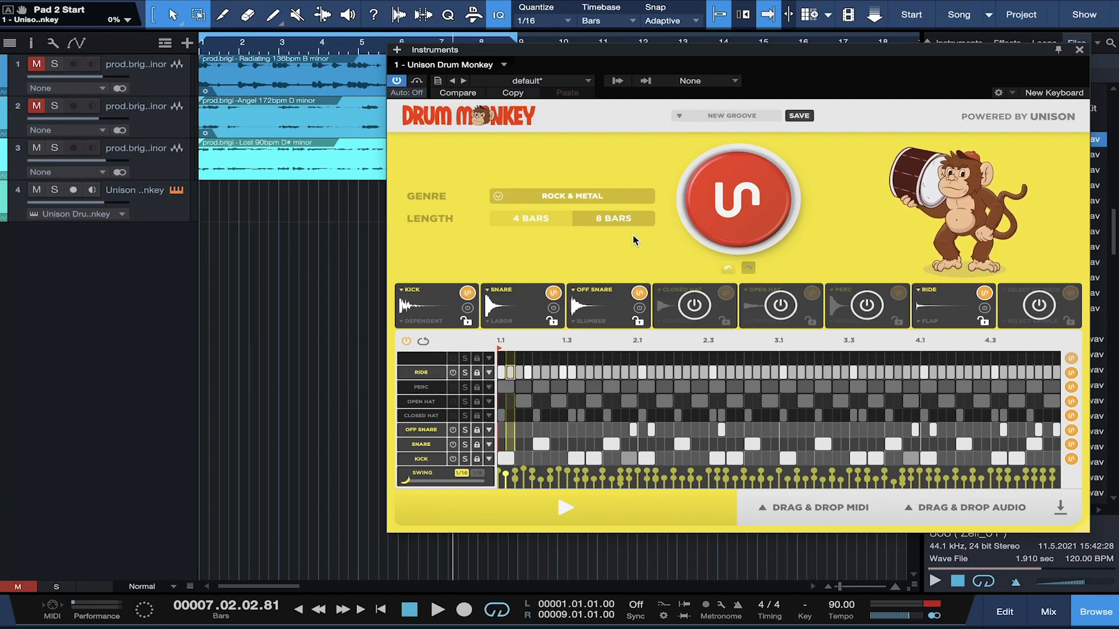